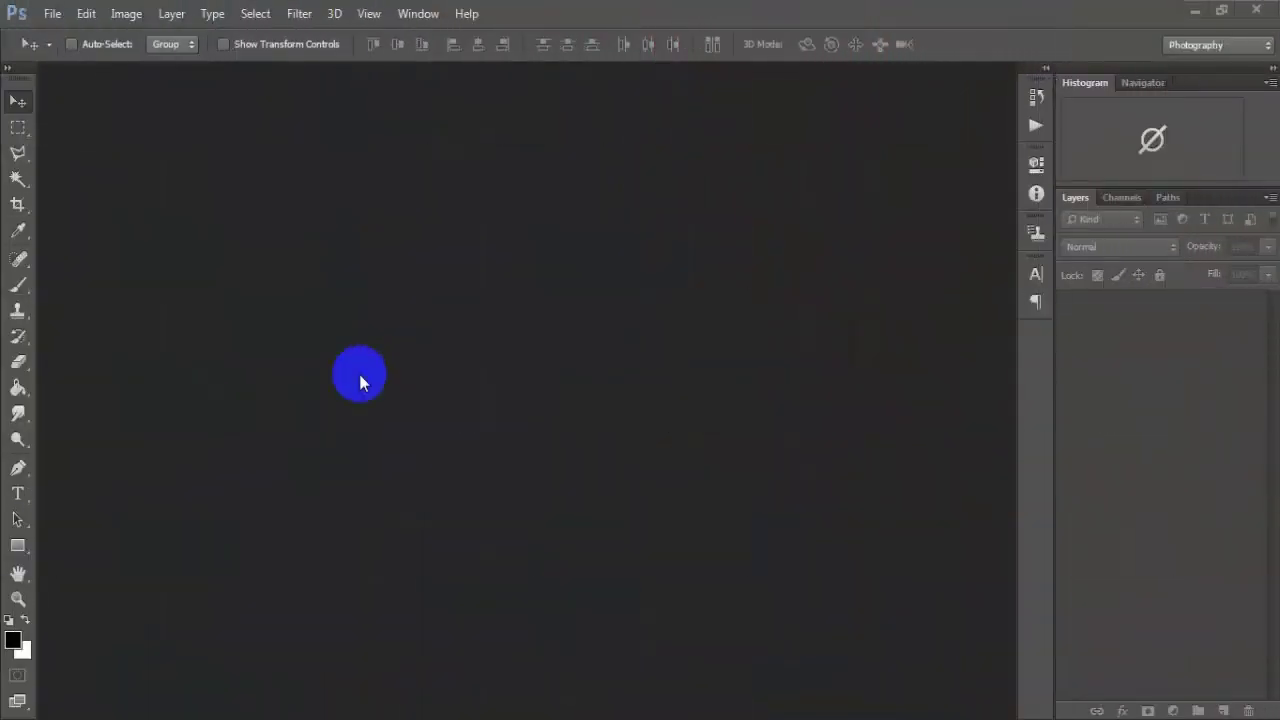
Create a new 512 × 600 px document at 72 pixels/inch and dock its window.
left_click(52, 13)
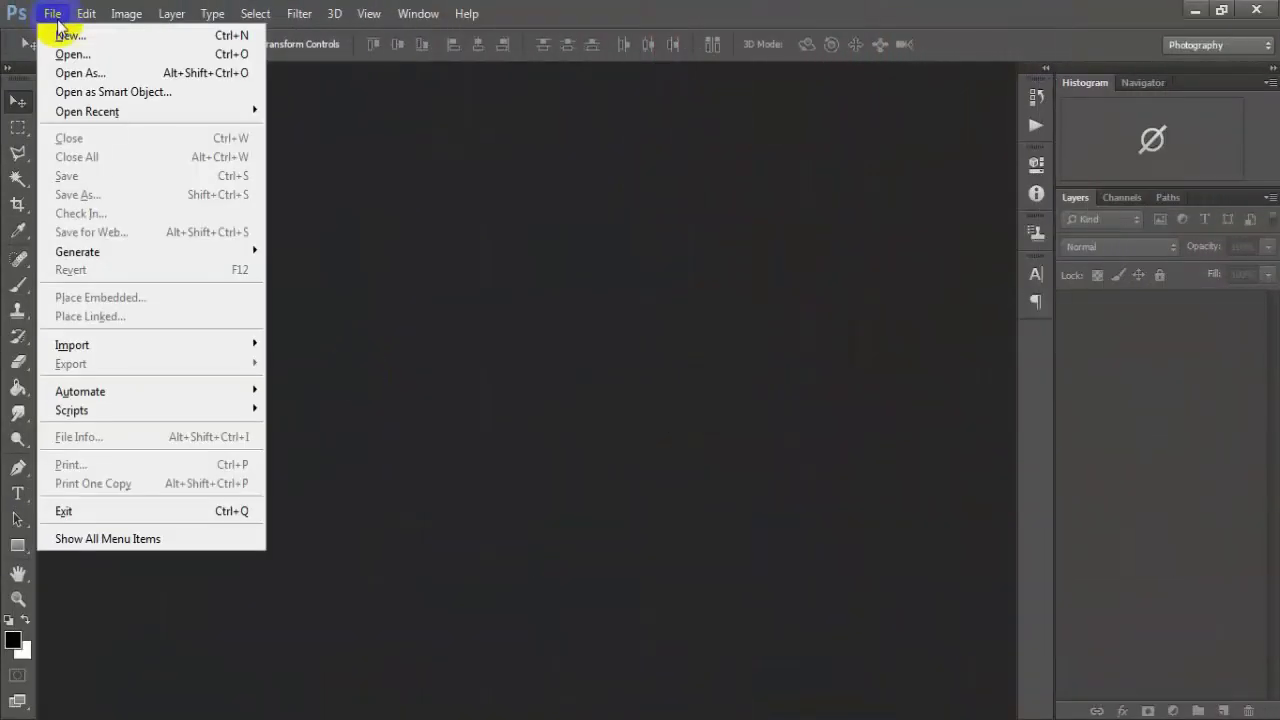
left_click(60, 34)
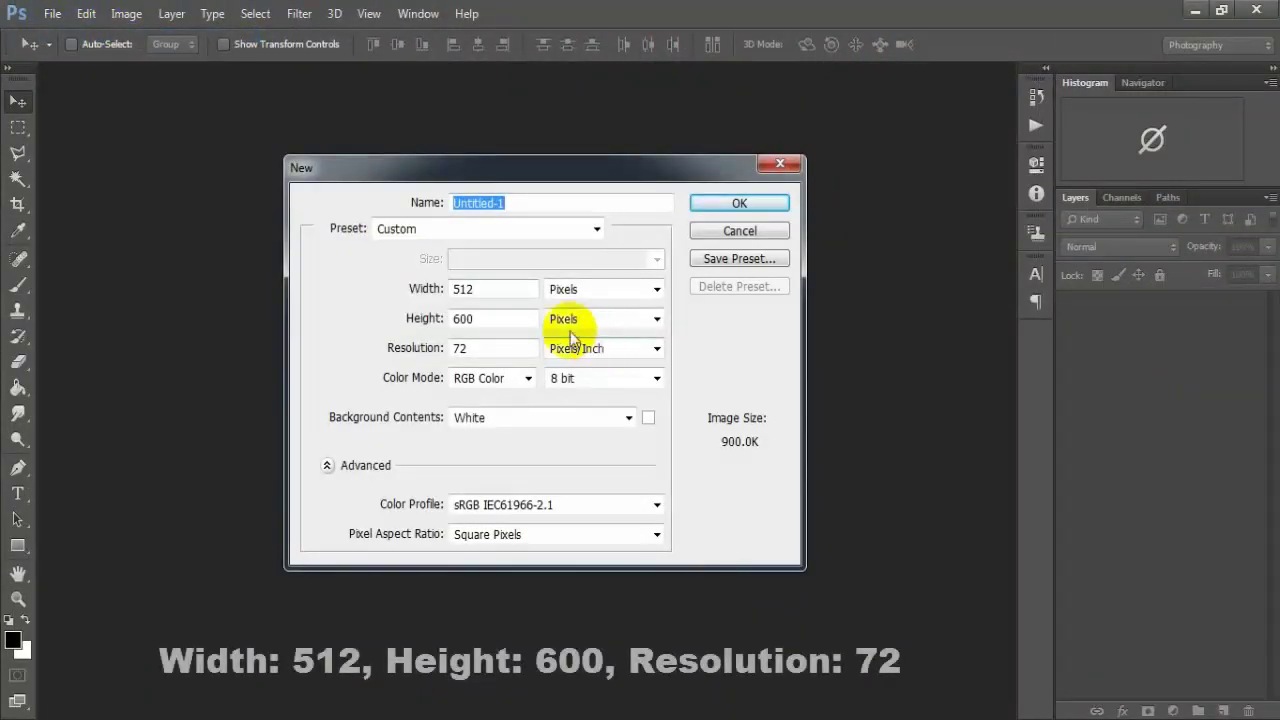
left_click(471, 290)
left_click(488, 318)
double_click(458, 314)
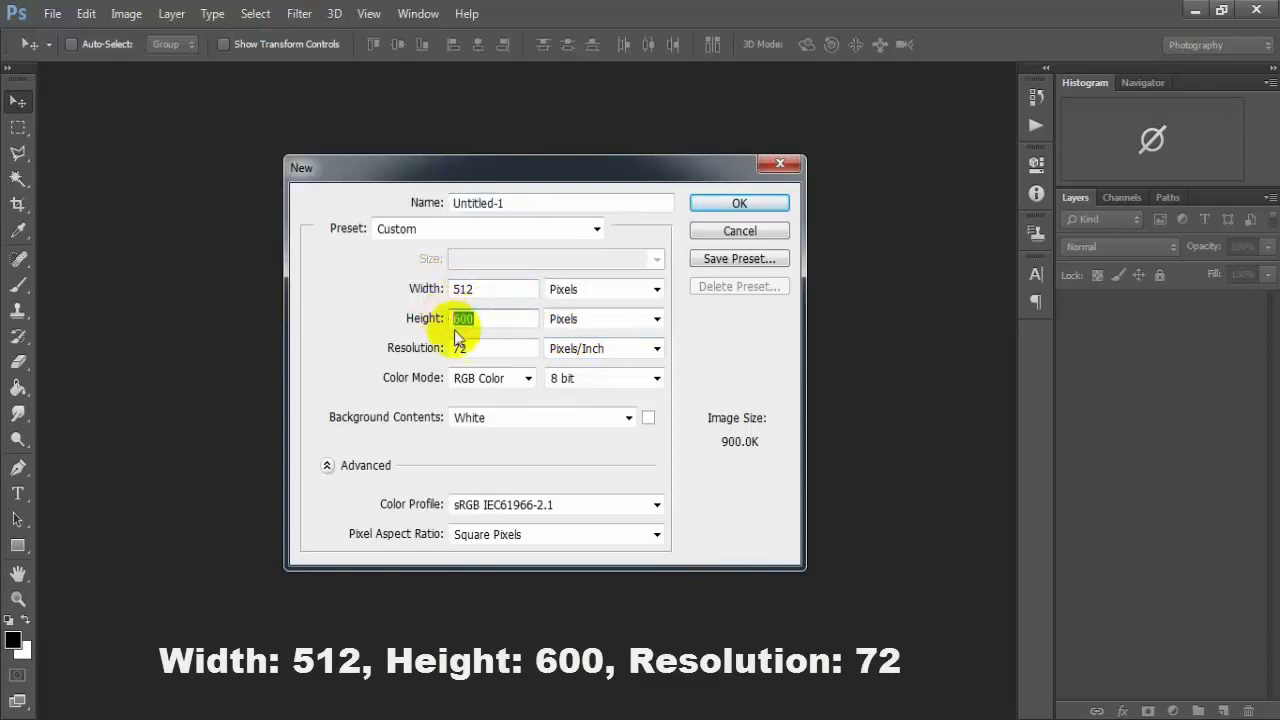
double_click(445, 344)
left_click(720, 206)
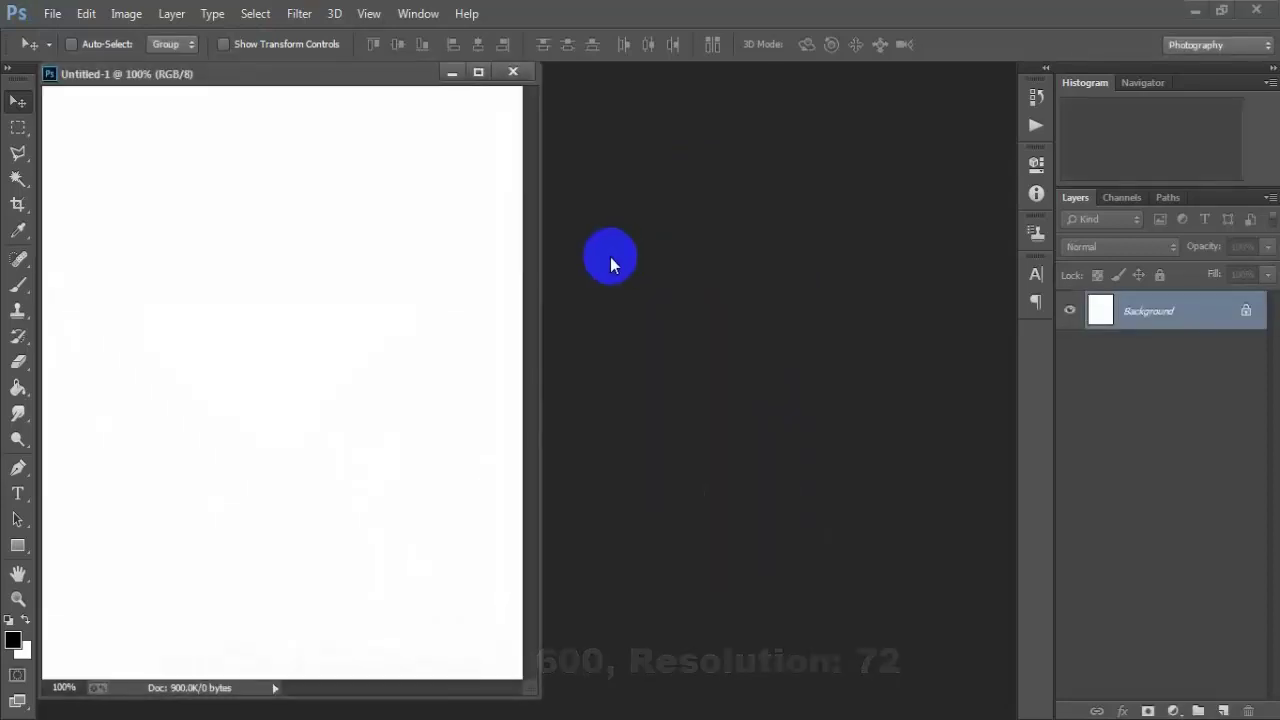
left_click_drag(343, 83, 502, 78)
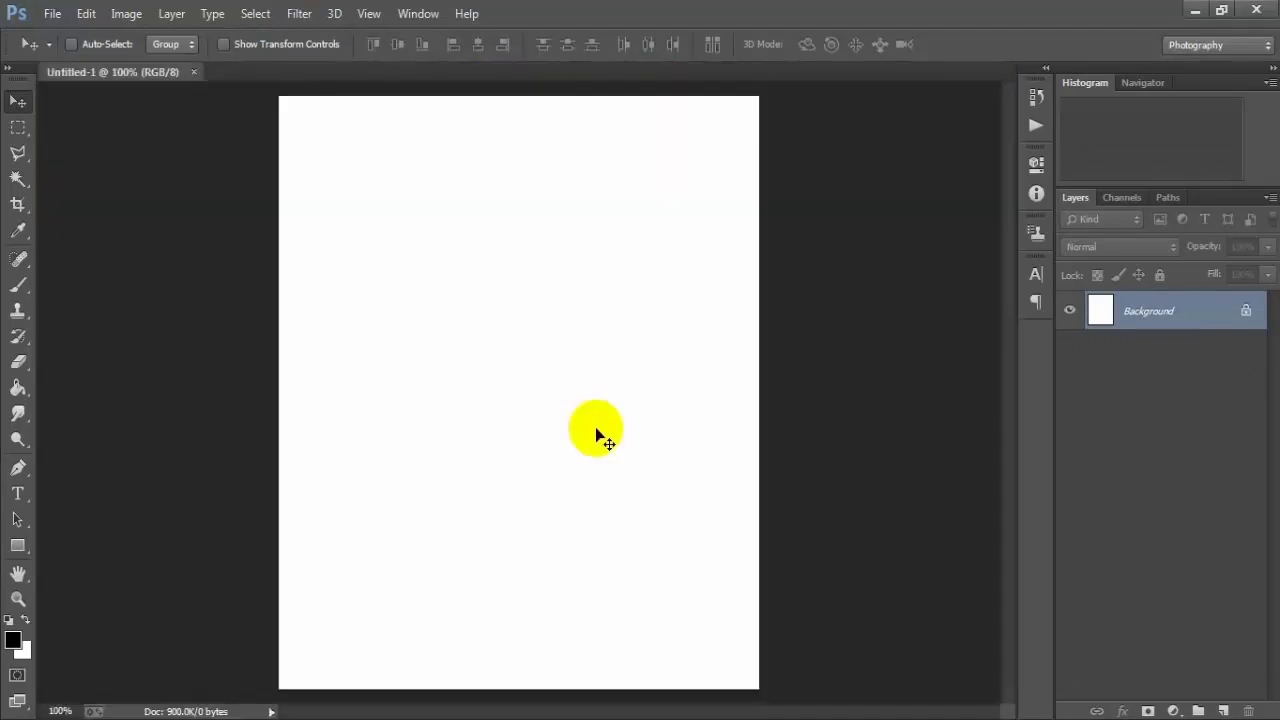
Draw a black rectangle shape layer, Rectangle 1, spanning the whole canvas.
left_click(17, 550)
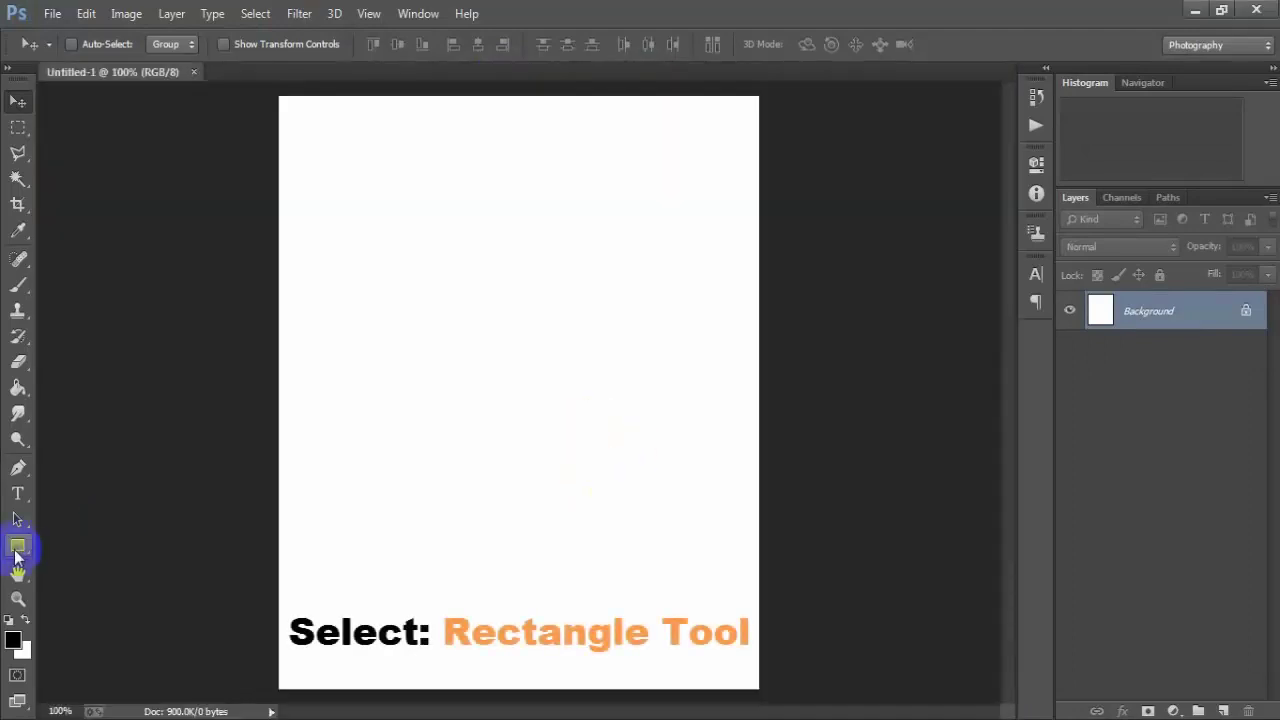
left_click_drag(22, 553, 77, 543)
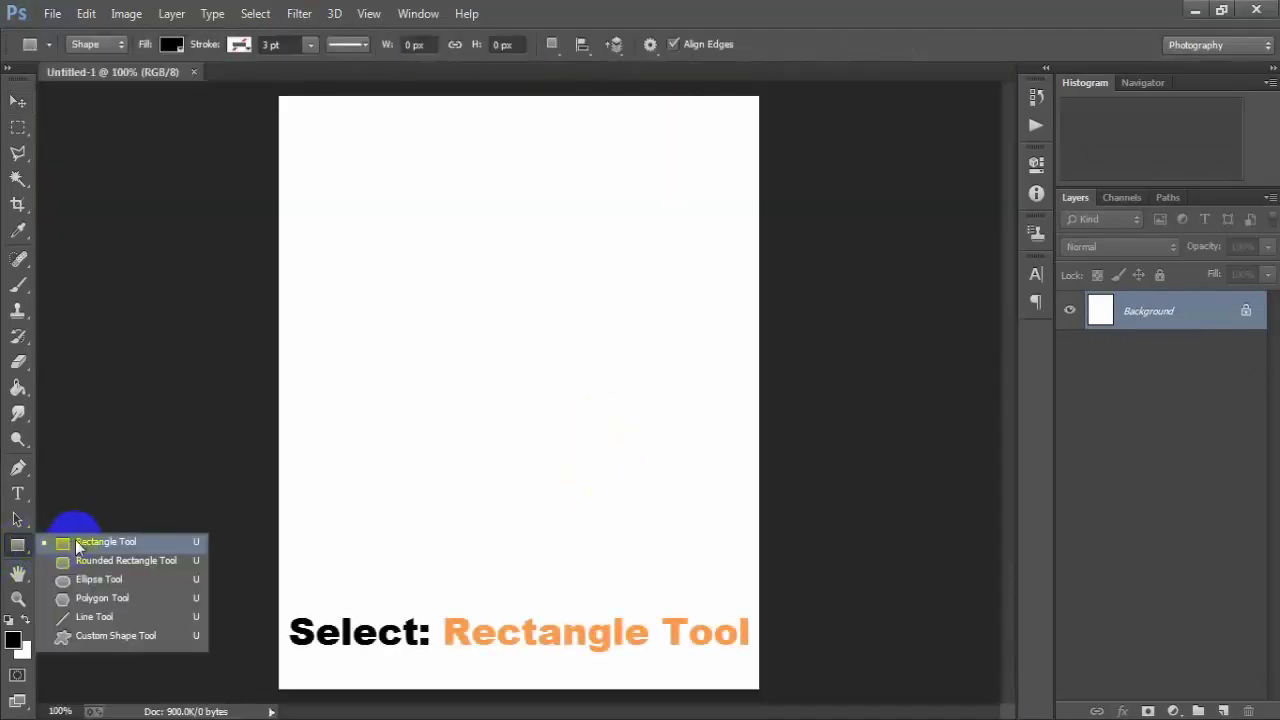
left_click(131, 541)
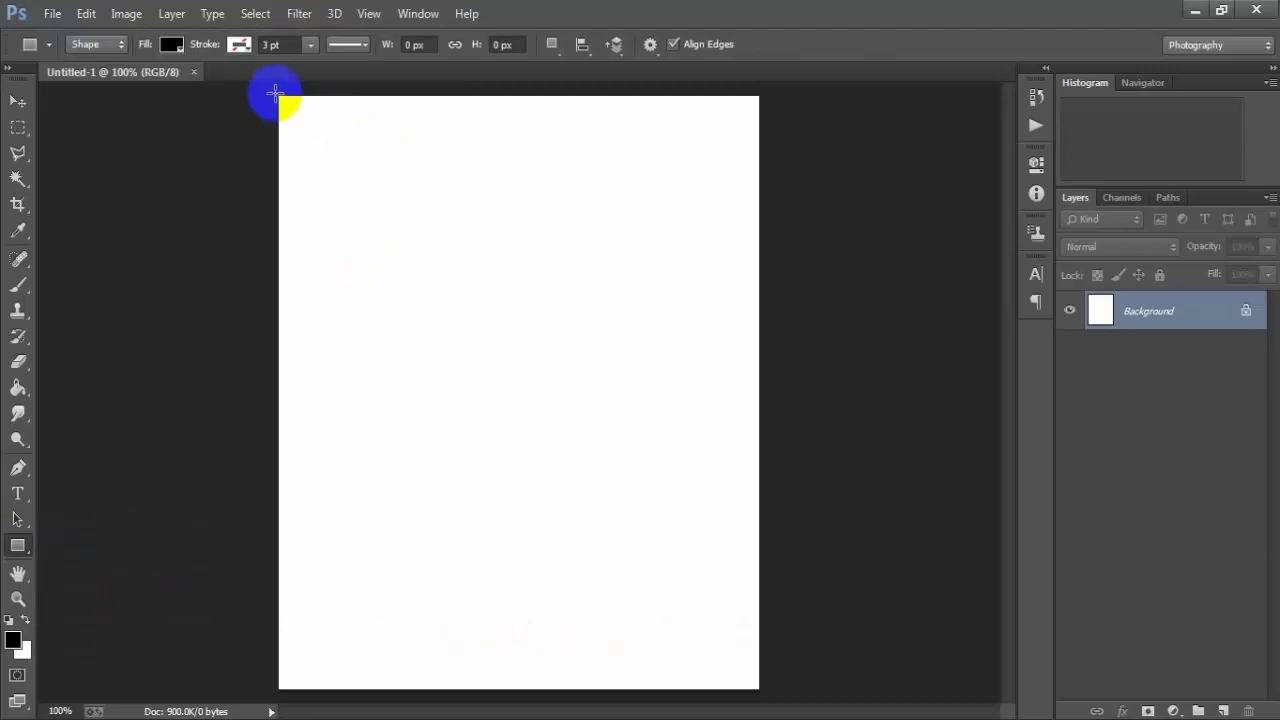
left_click_drag(278, 96, 759, 688)
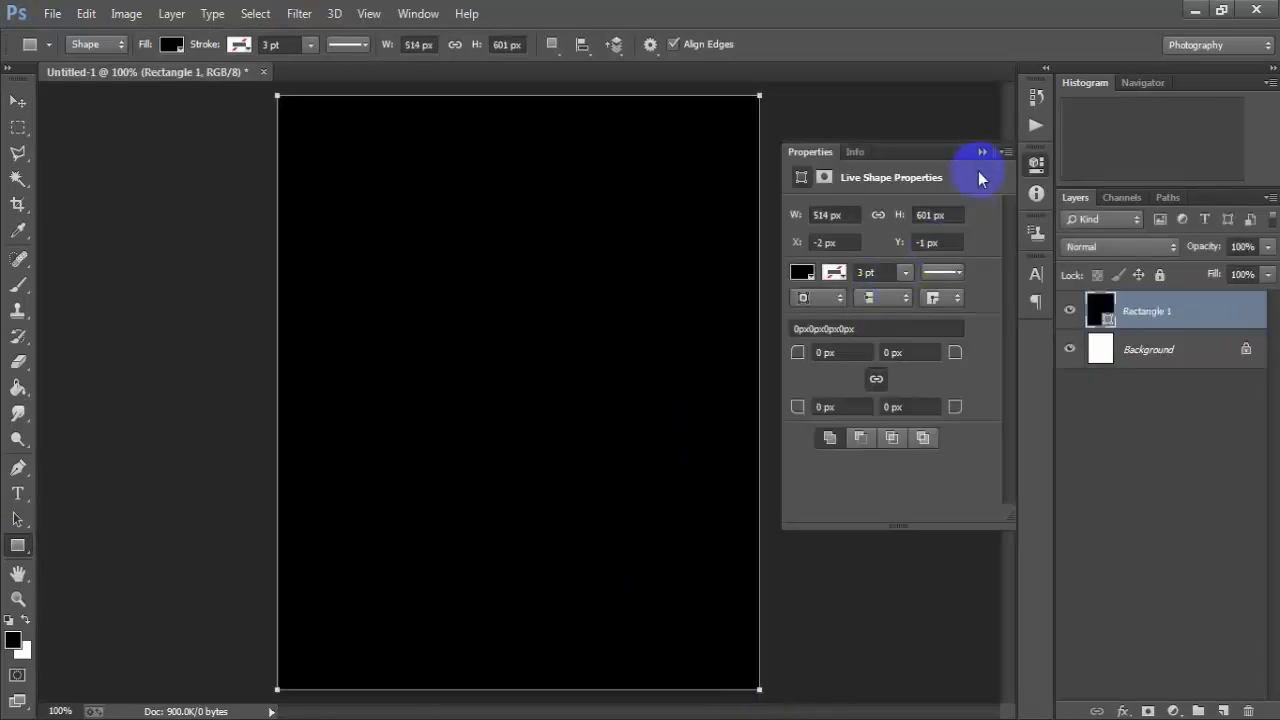
left_click(981, 152)
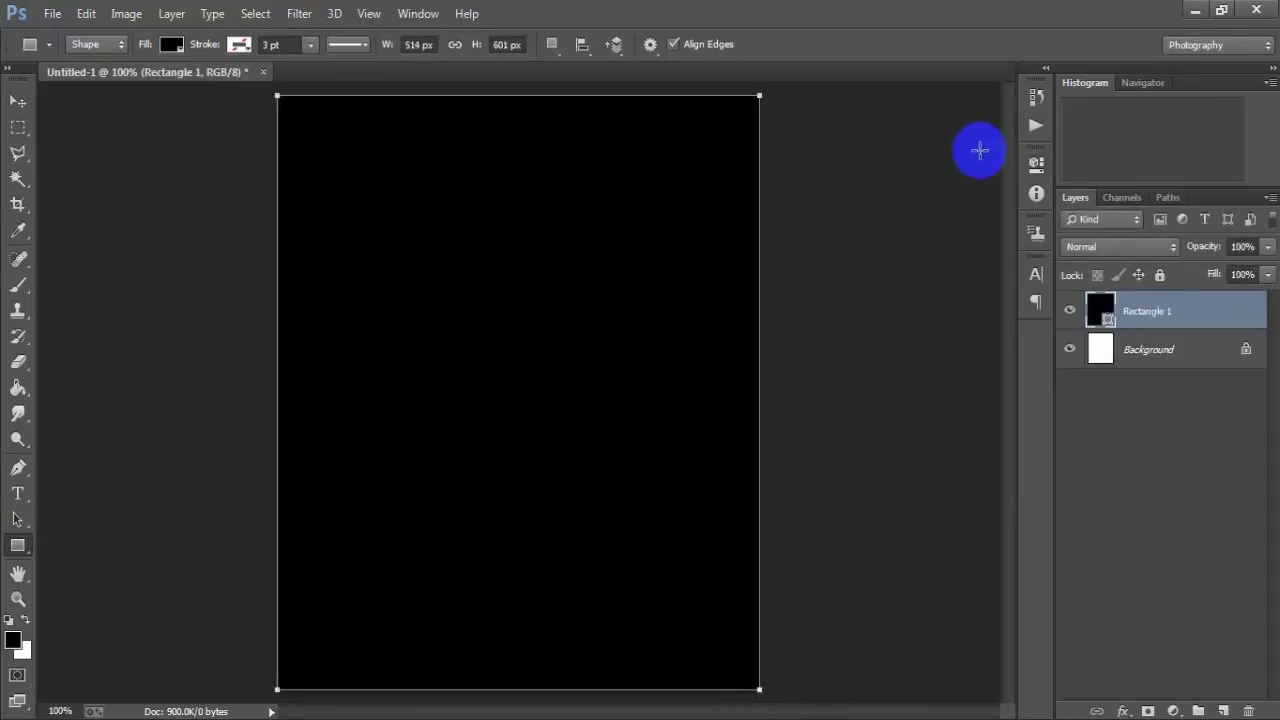
left_click(18, 100)
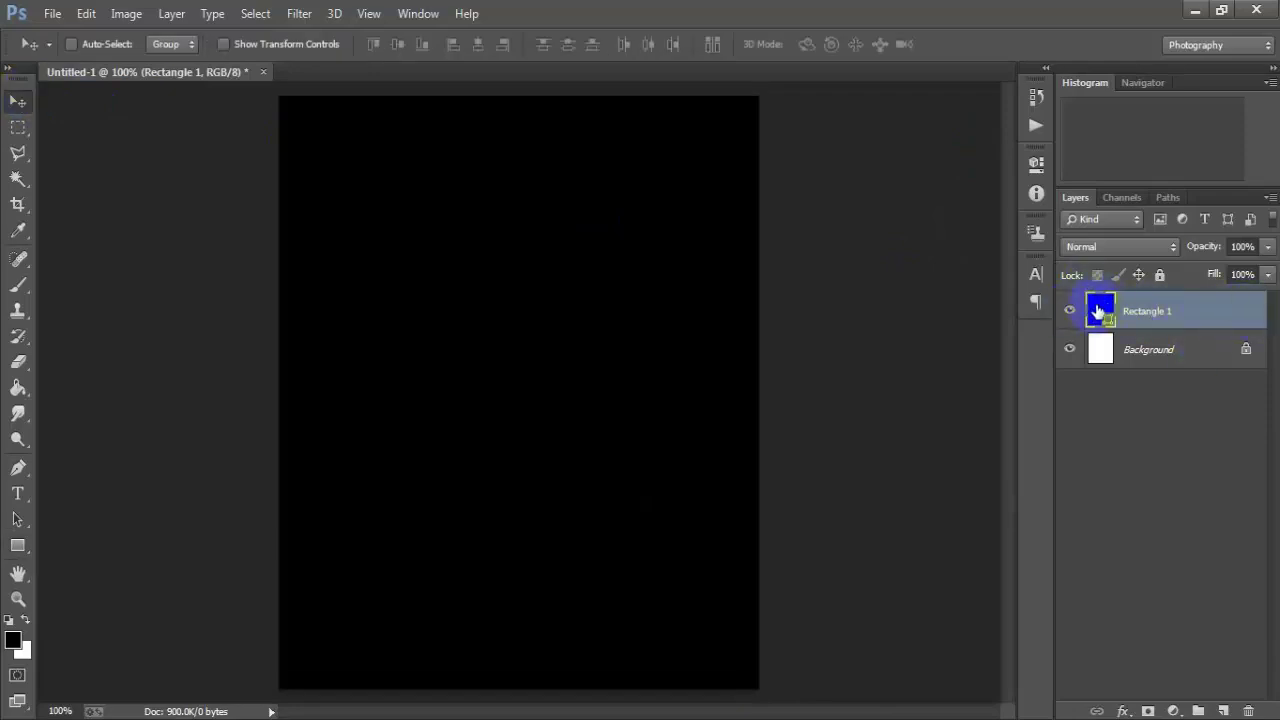
Change Rectangle 1's fill from black to cream ffe2a0.
double_click(1098, 312)
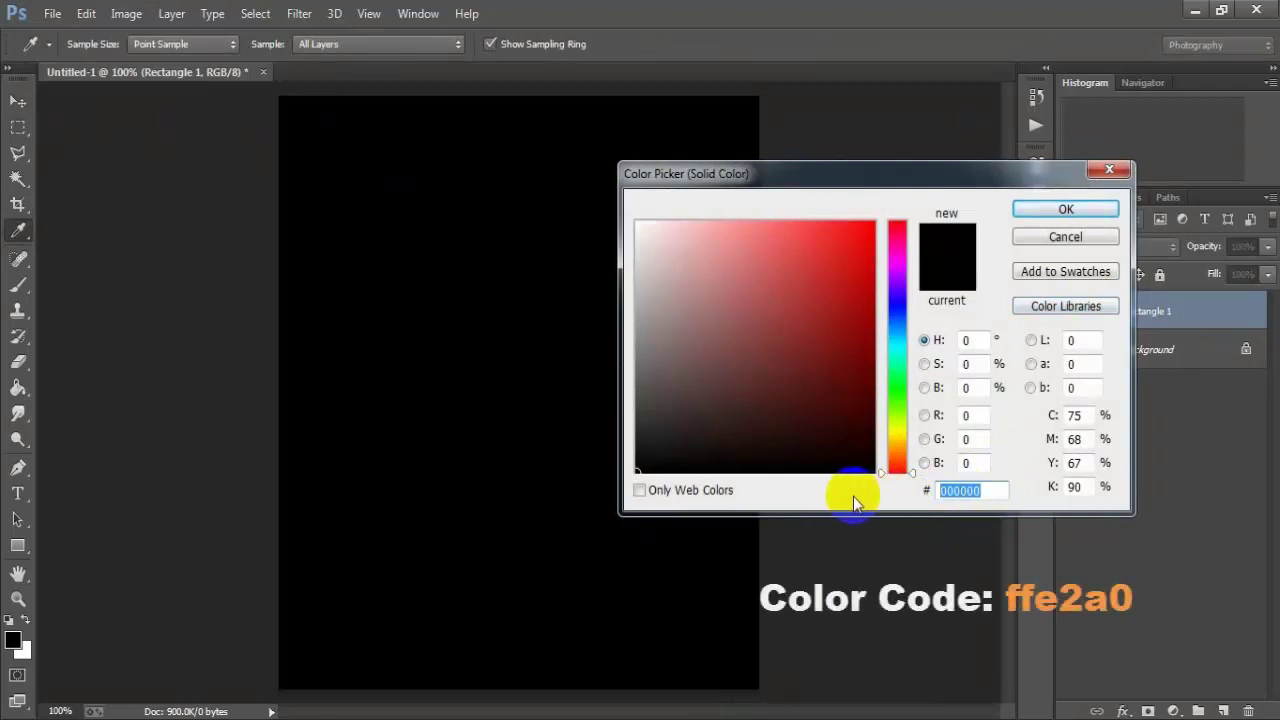
type("ffe")
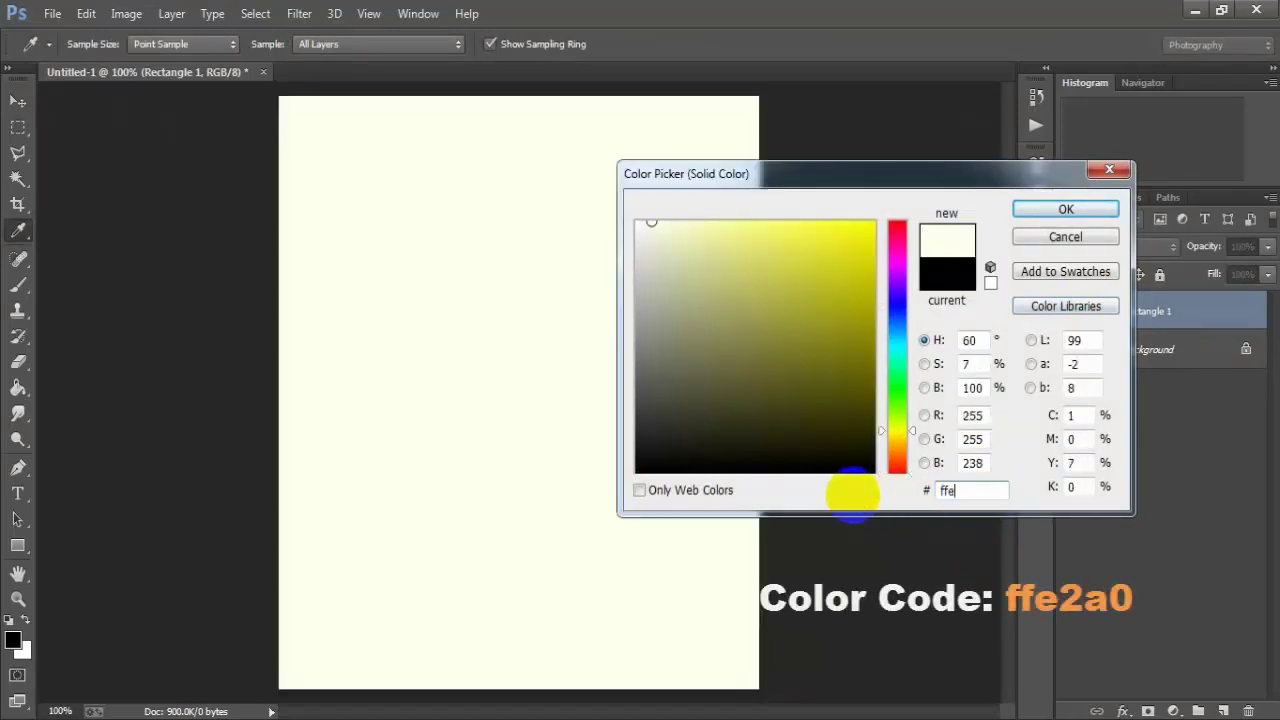
type("2a")
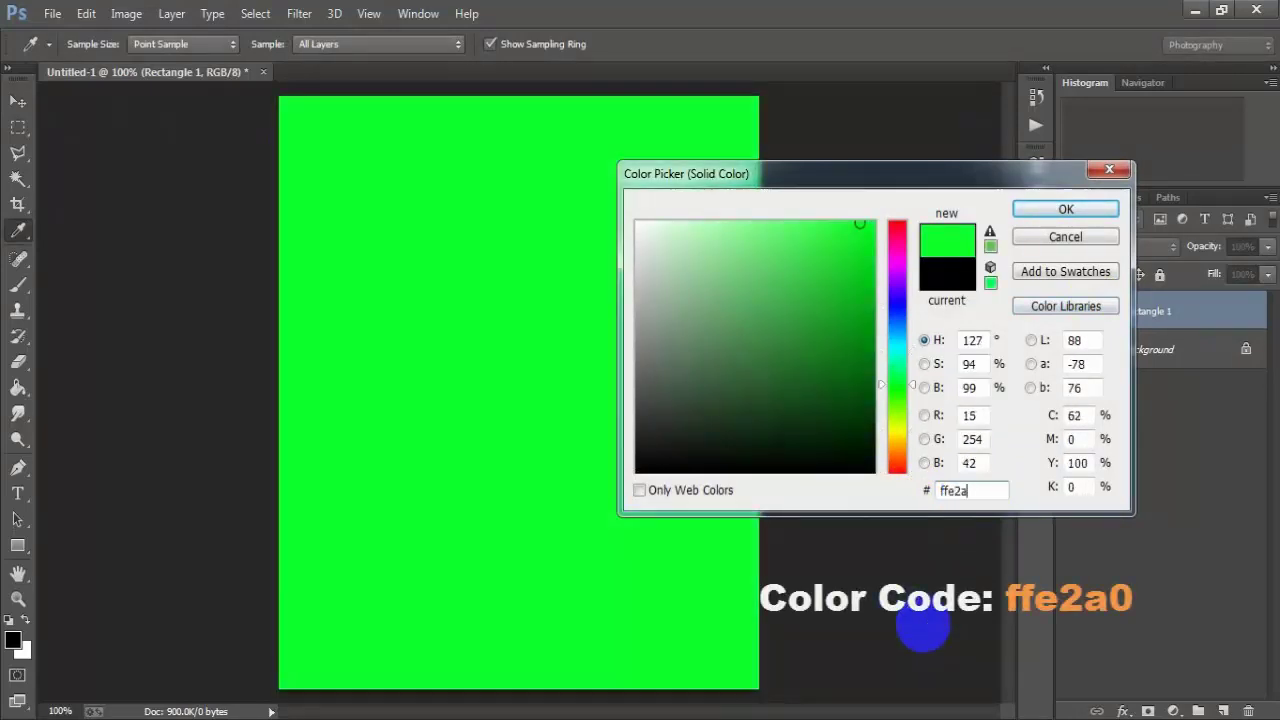
type("0")
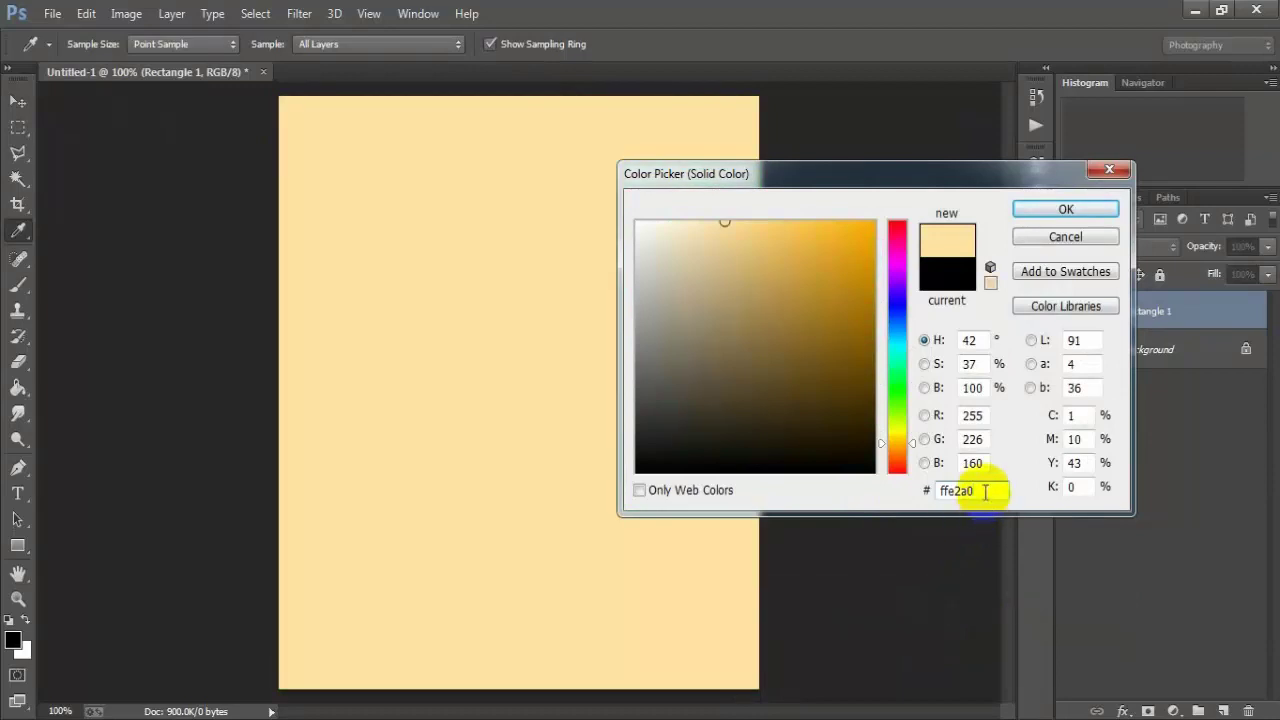
left_click_drag(998, 490, 890, 491)
left_click(1055, 212)
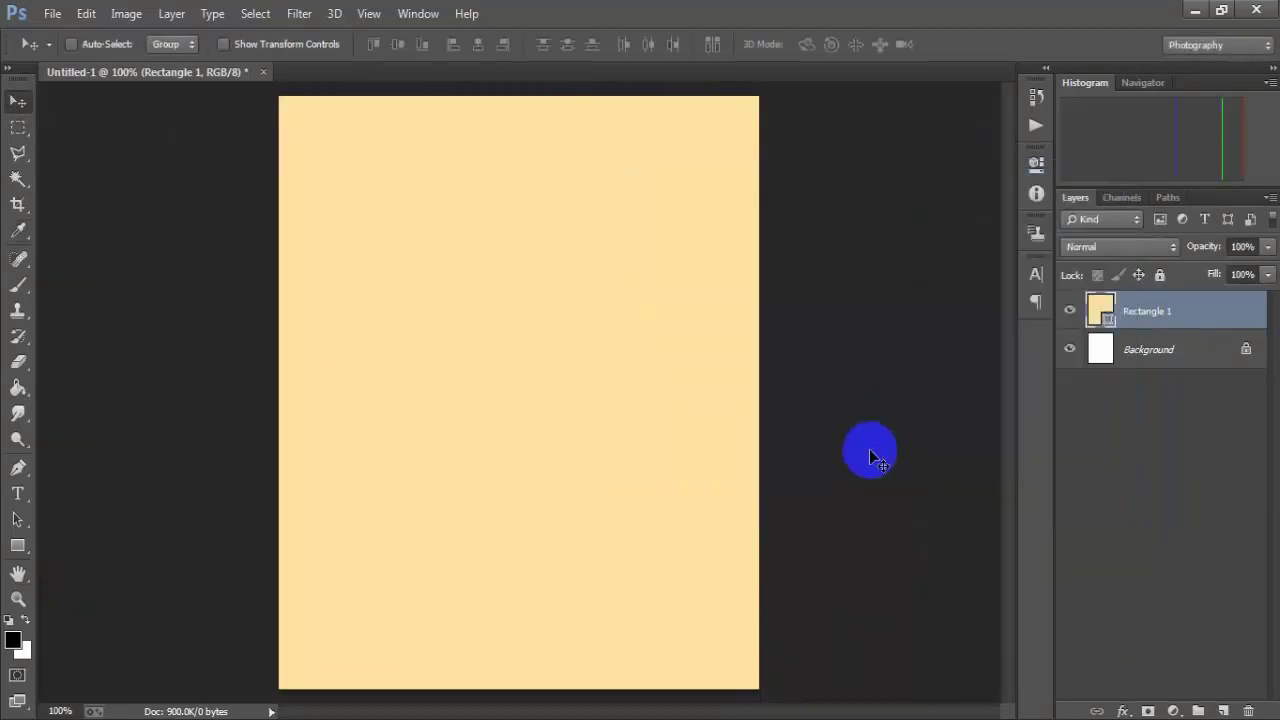
Duplicate the cream rectangle and squash the copy into a strip along the canvas bottom.
left_click(1070, 311)
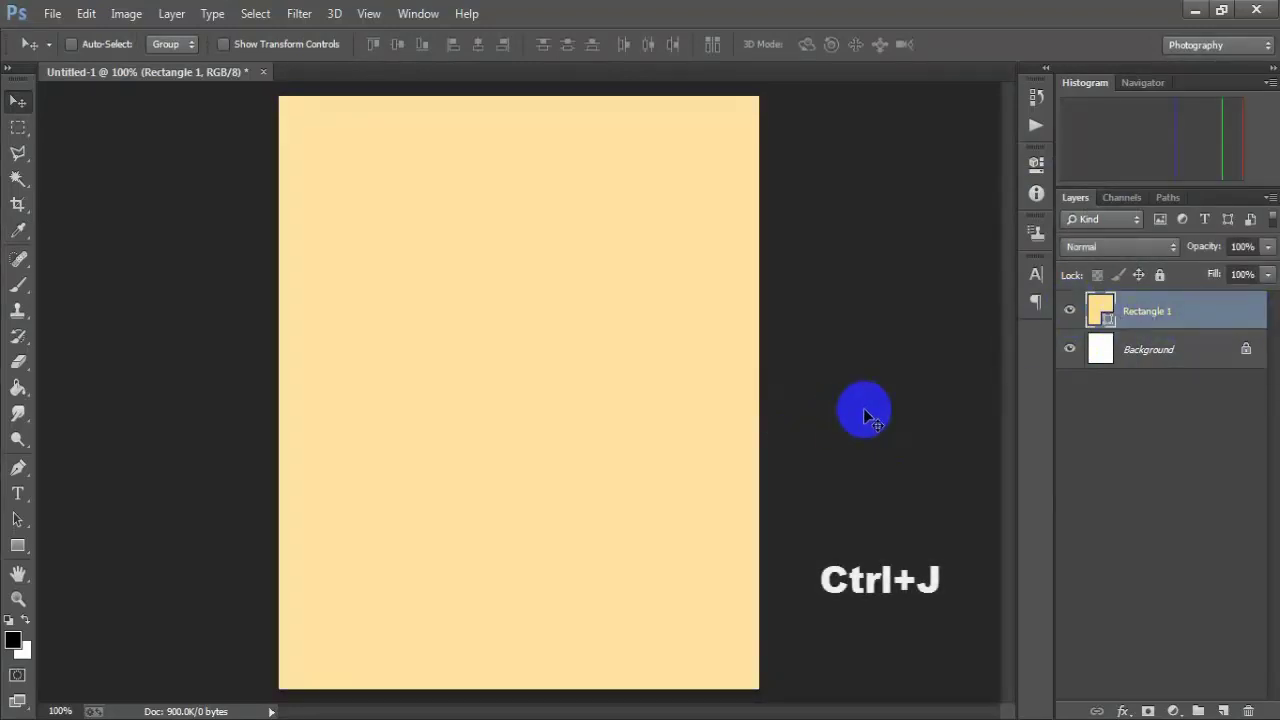
key("ctrl+j")
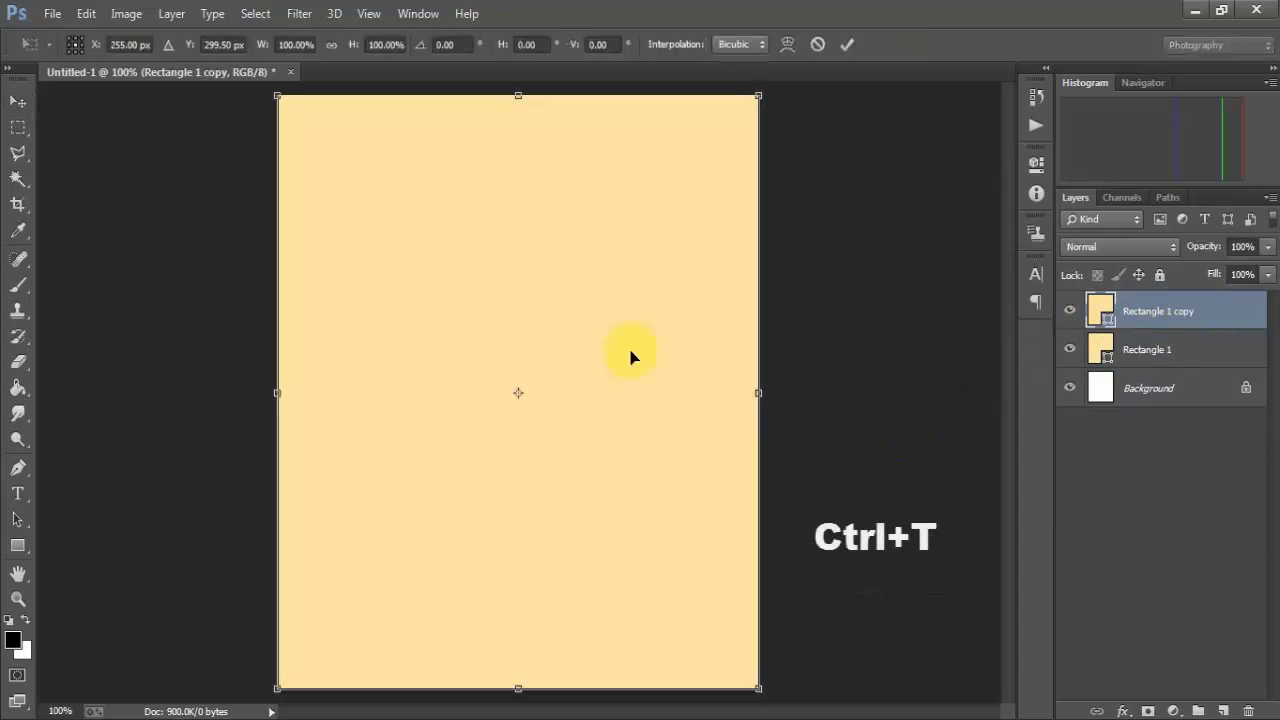
mouse_move(519, 94)
left_mouse_down()
mouse_move(508, 586)
mouse_move(515, 576)
left_mouse_up()
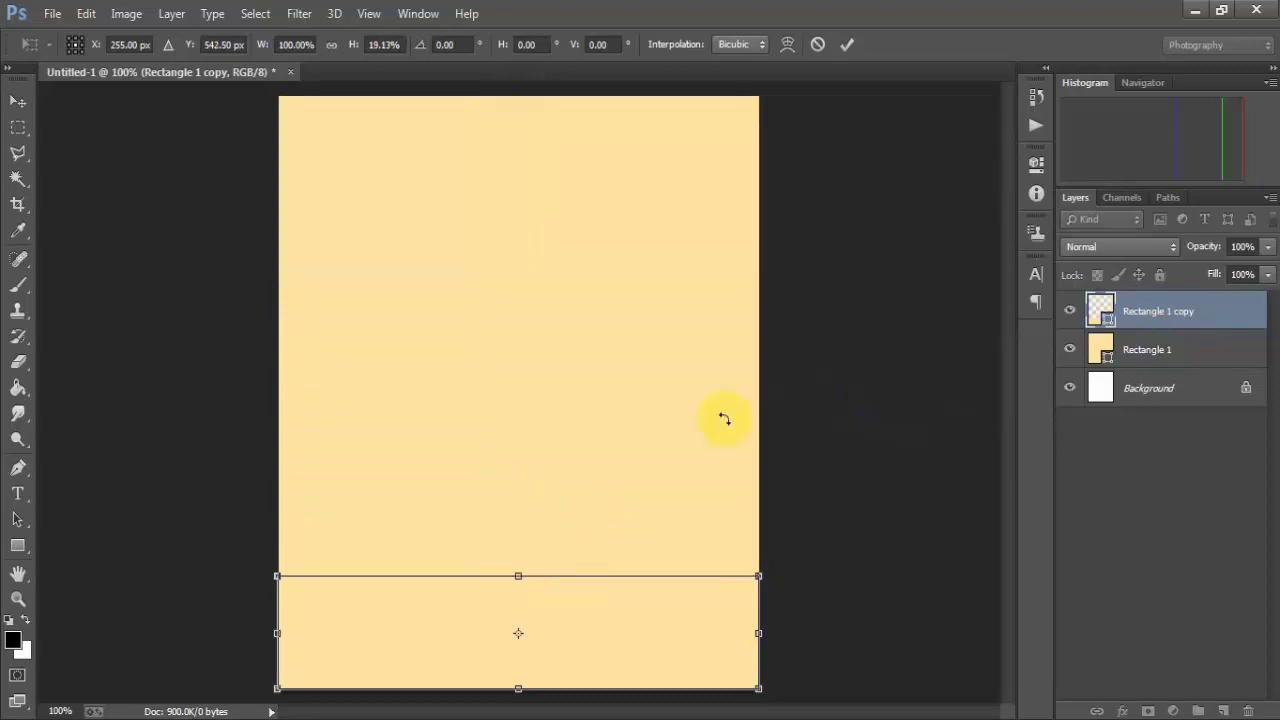
left_click(846, 44)
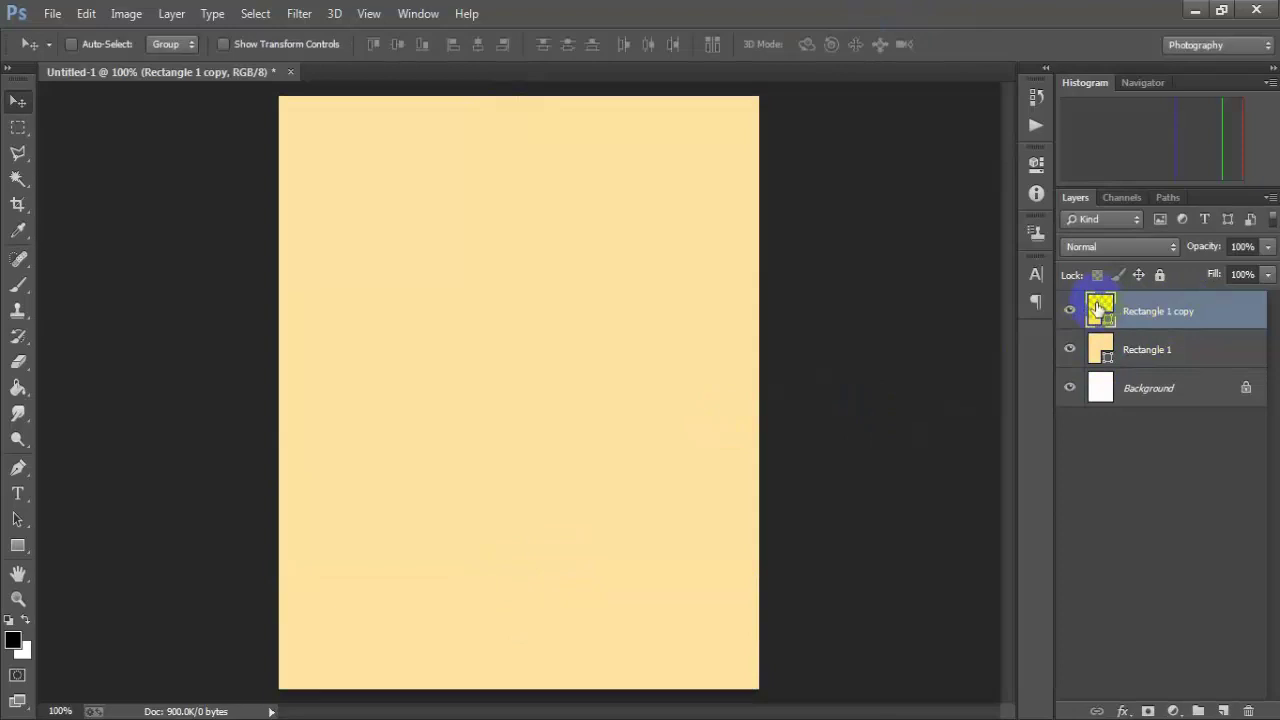
Recolour the bottom band, Rectangle 1 copy, to navy 002d51.
double_click(1098, 310)
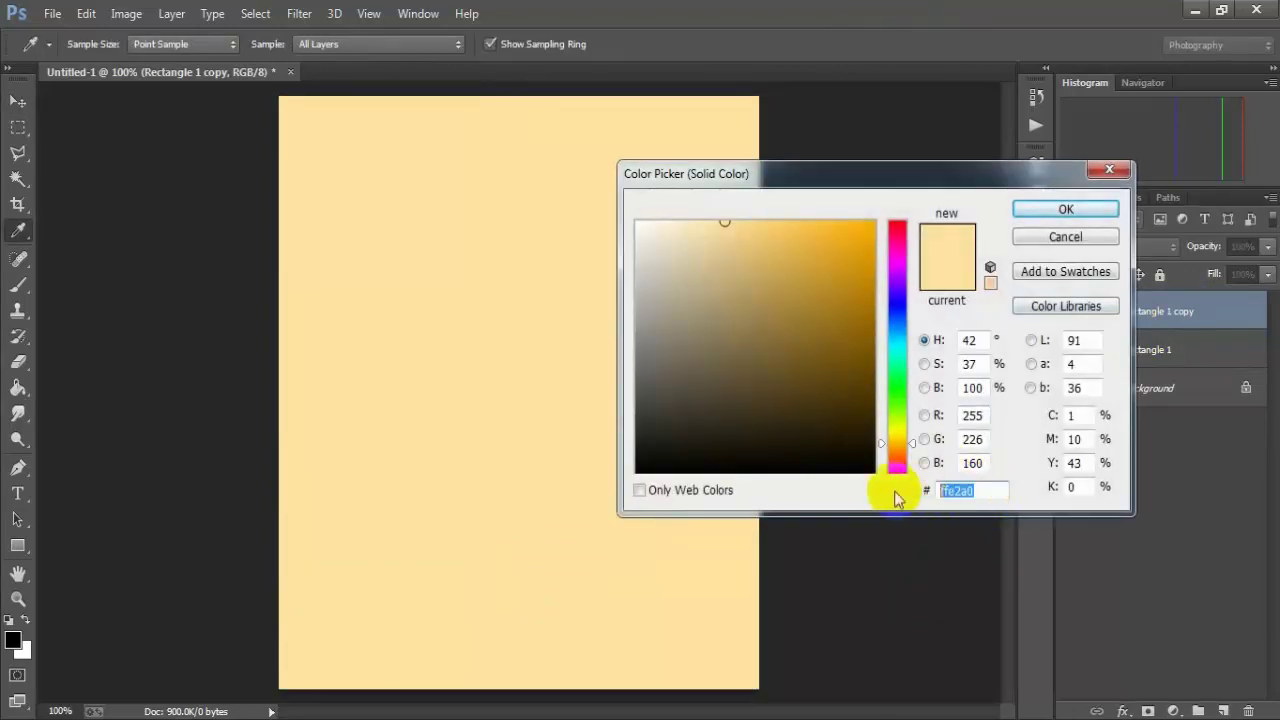
type("00")
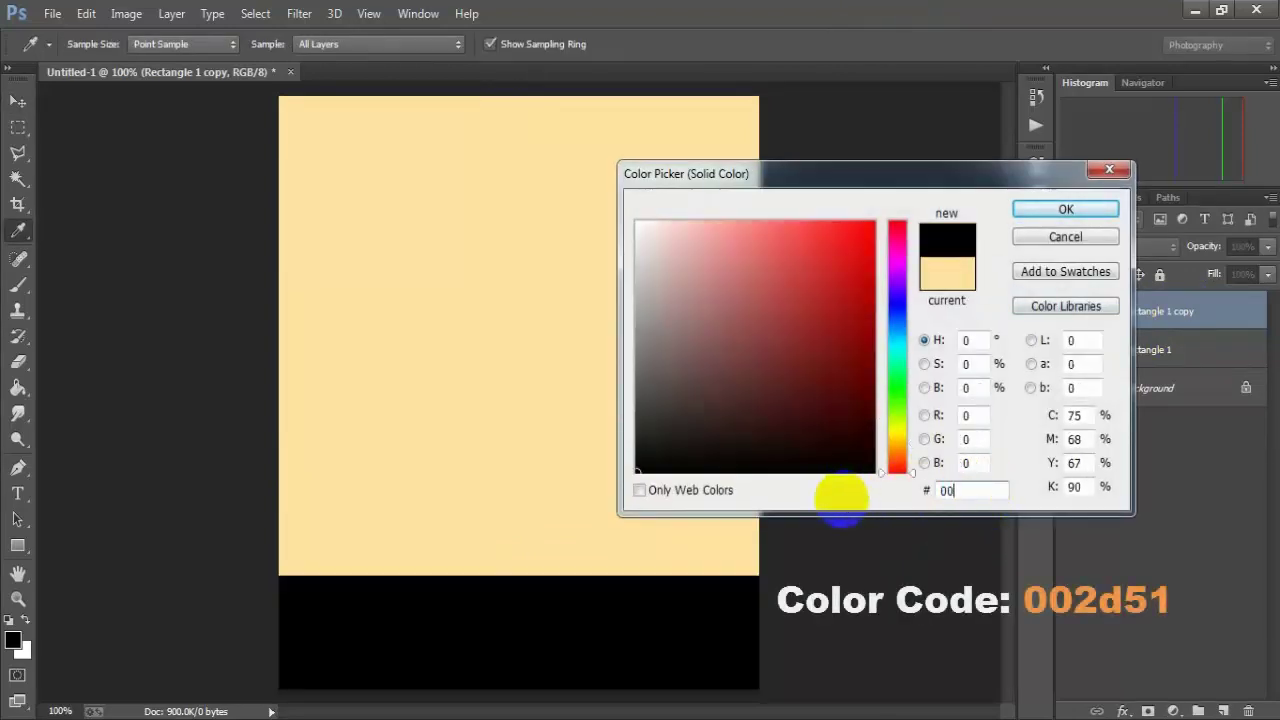
type("2d")
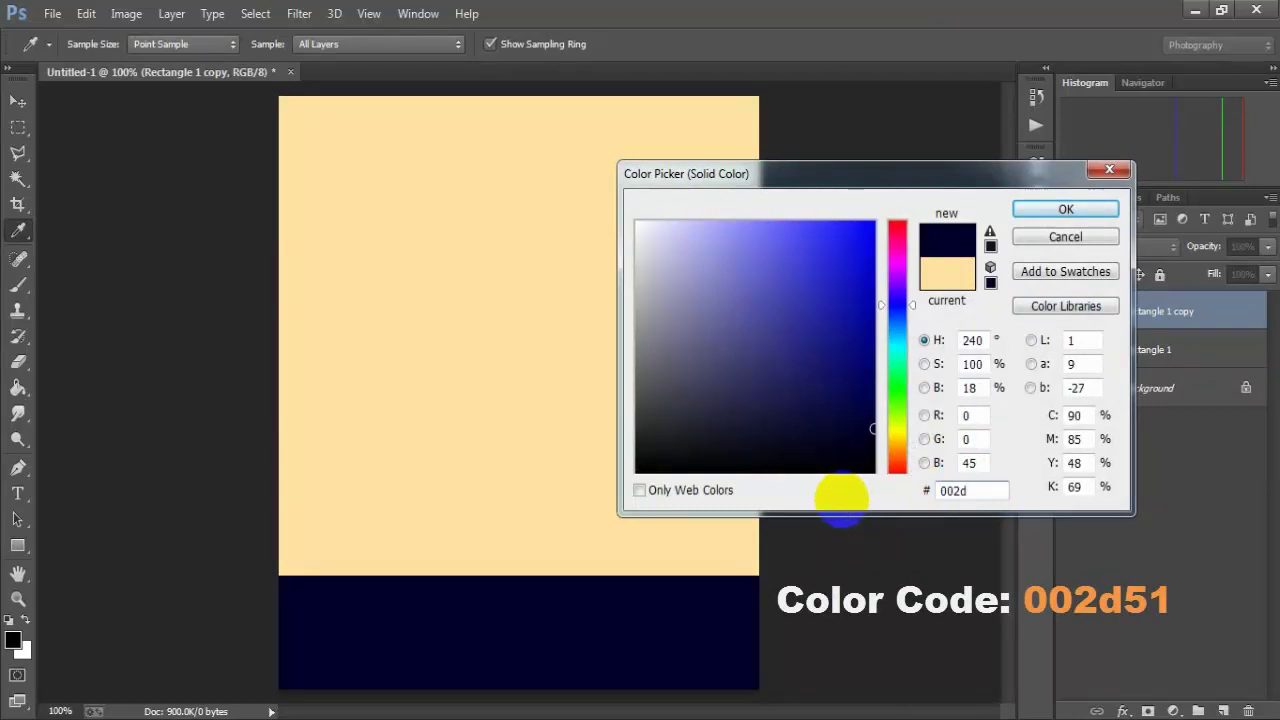
type("51")
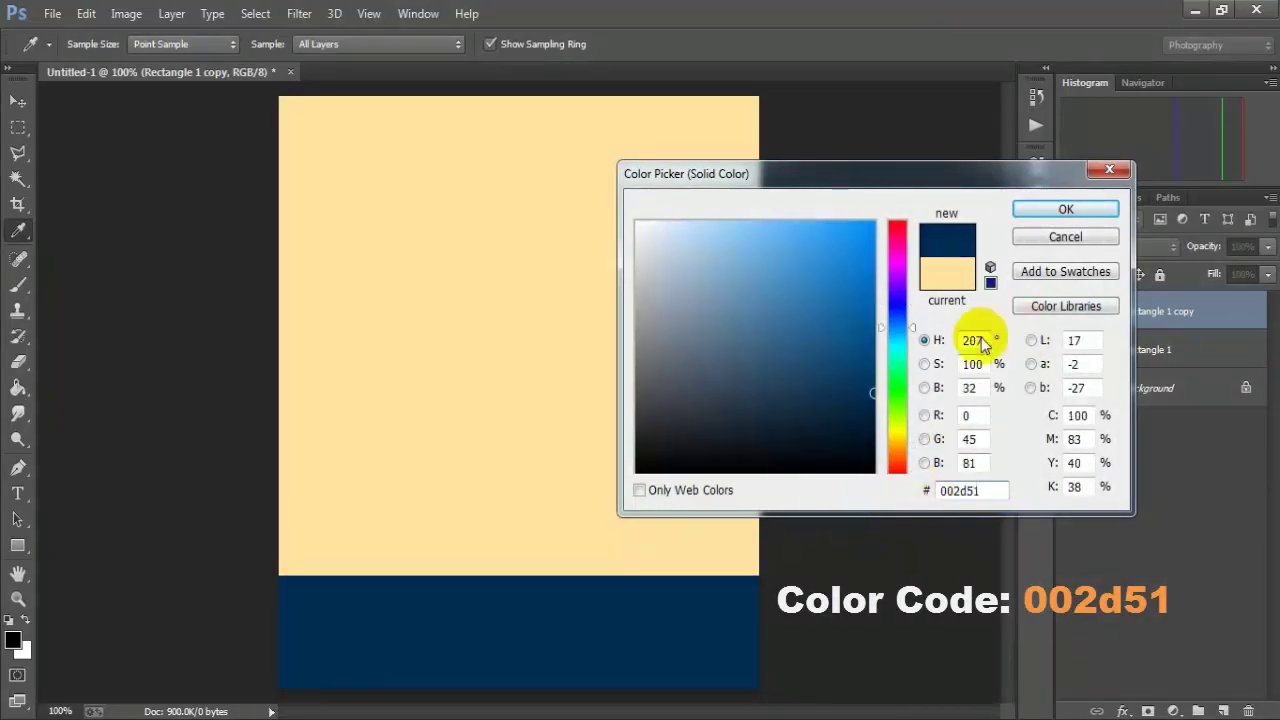
left_click_drag(985, 490, 935, 490)
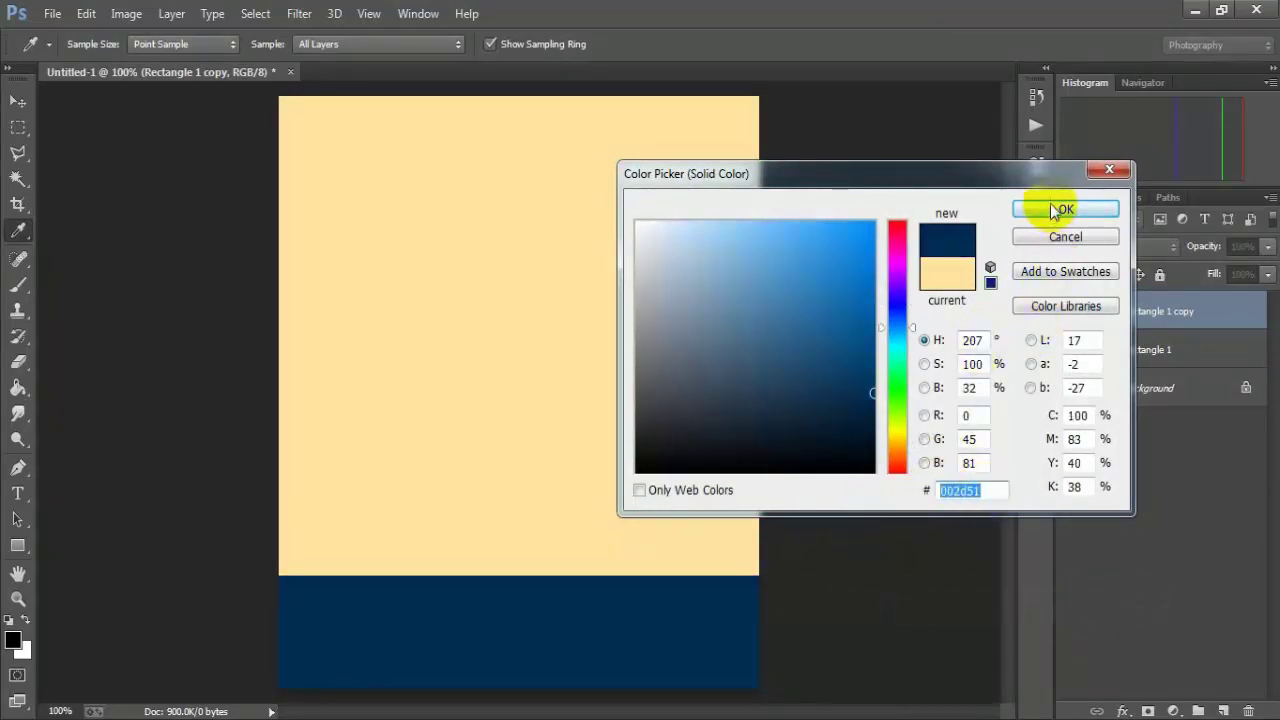
left_click(1055, 210)
left_click(1070, 311)
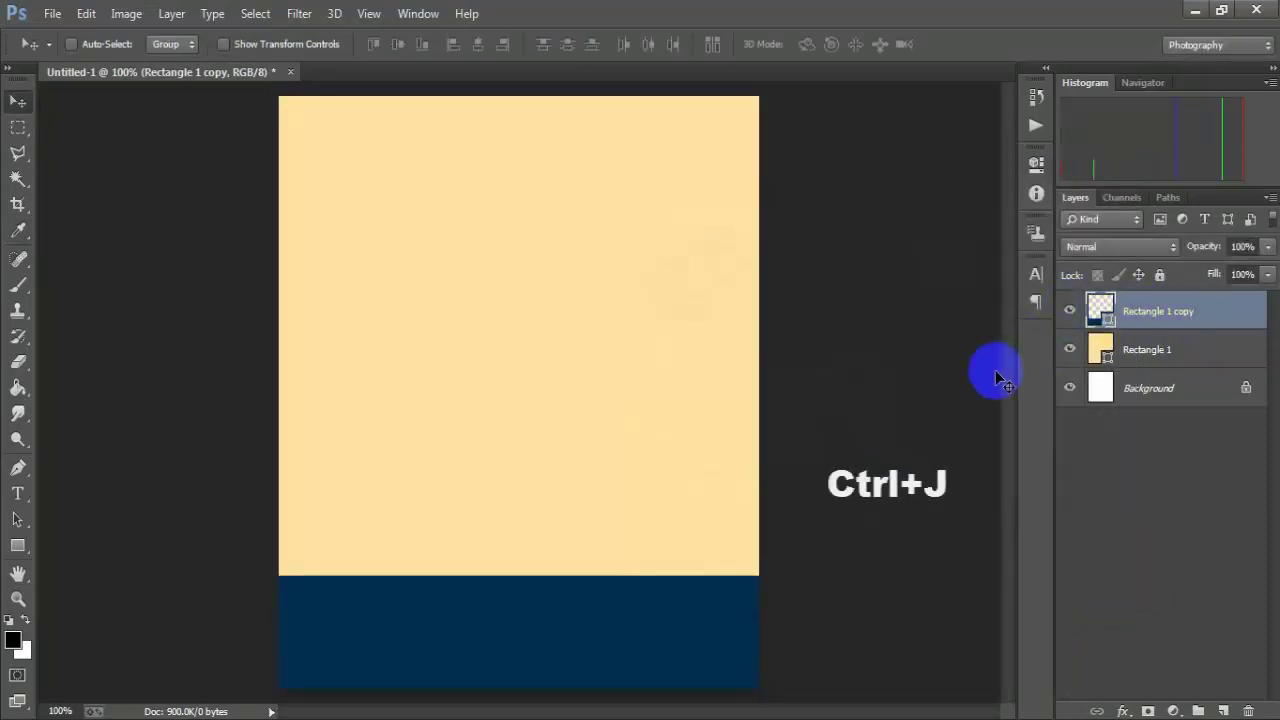
Duplicate the navy band and stretch the copy upward to the page top.
key("ctrl+j")
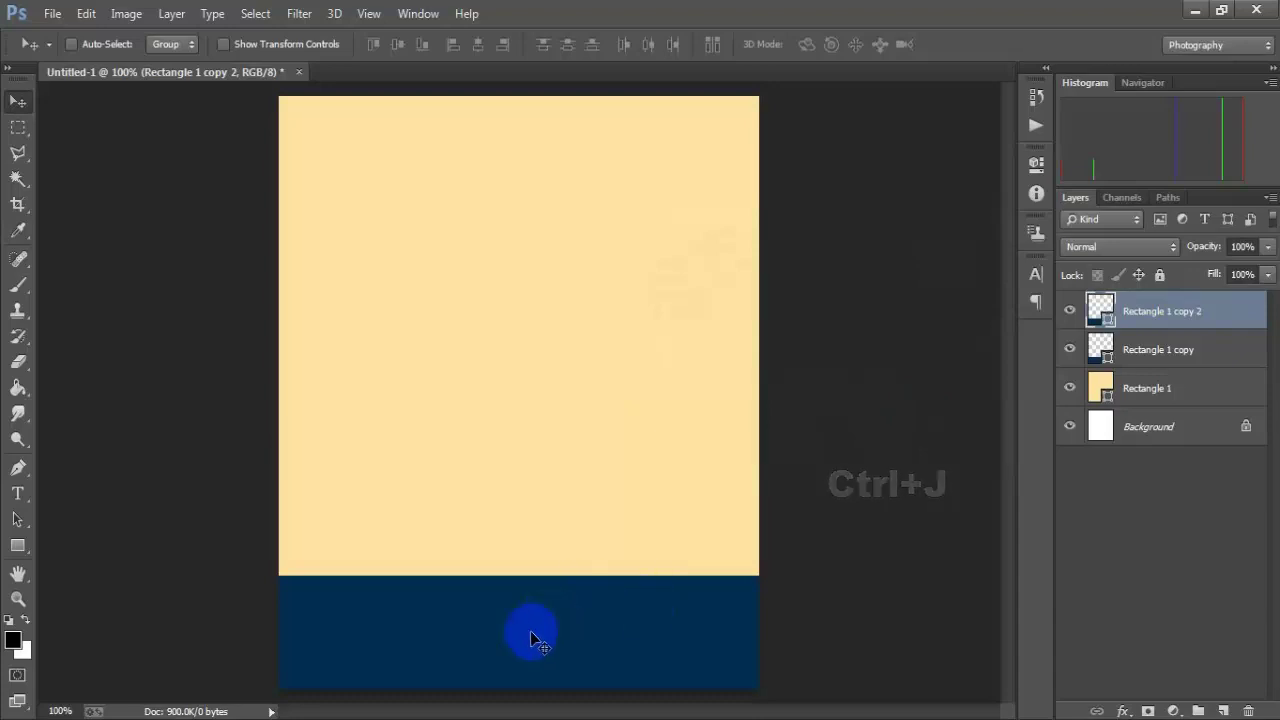
left_click_drag(530, 634, 534, 507)
key("Down")
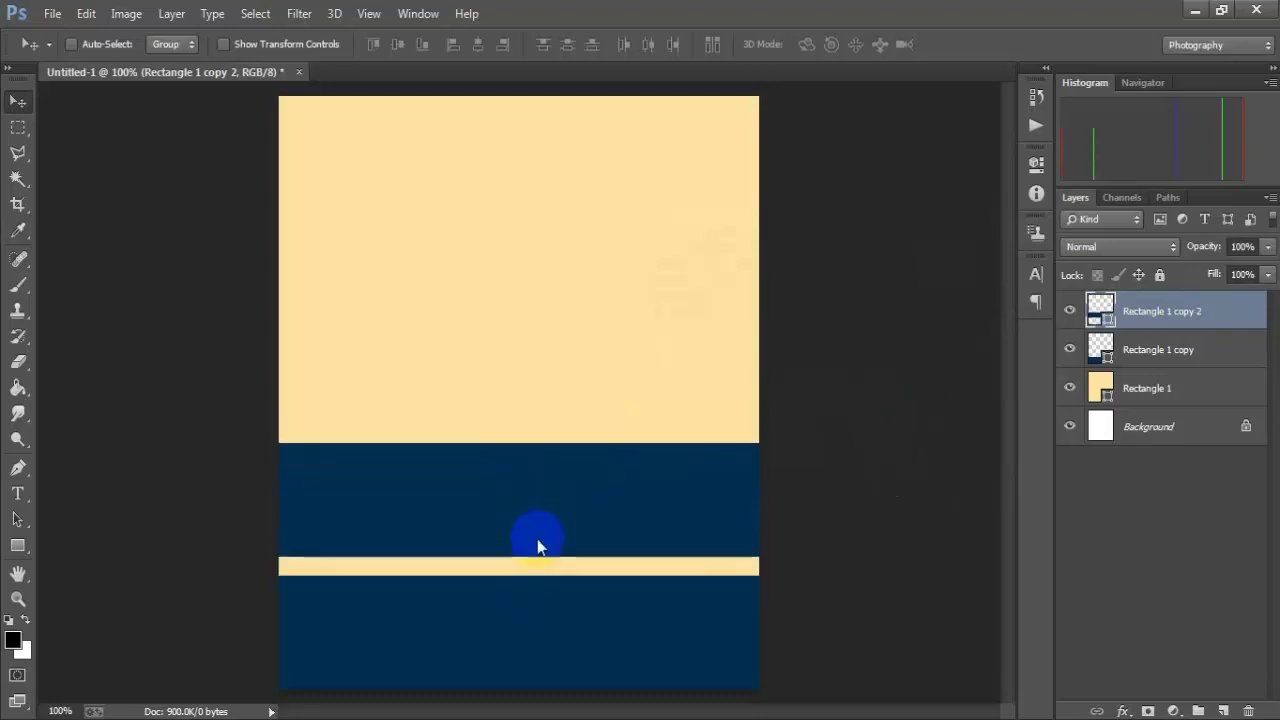
key("Down")
key("Down")
key("Down")
key("Down")
key("Down")
key("Down")
key("Down")
key("Down")
key("Down")
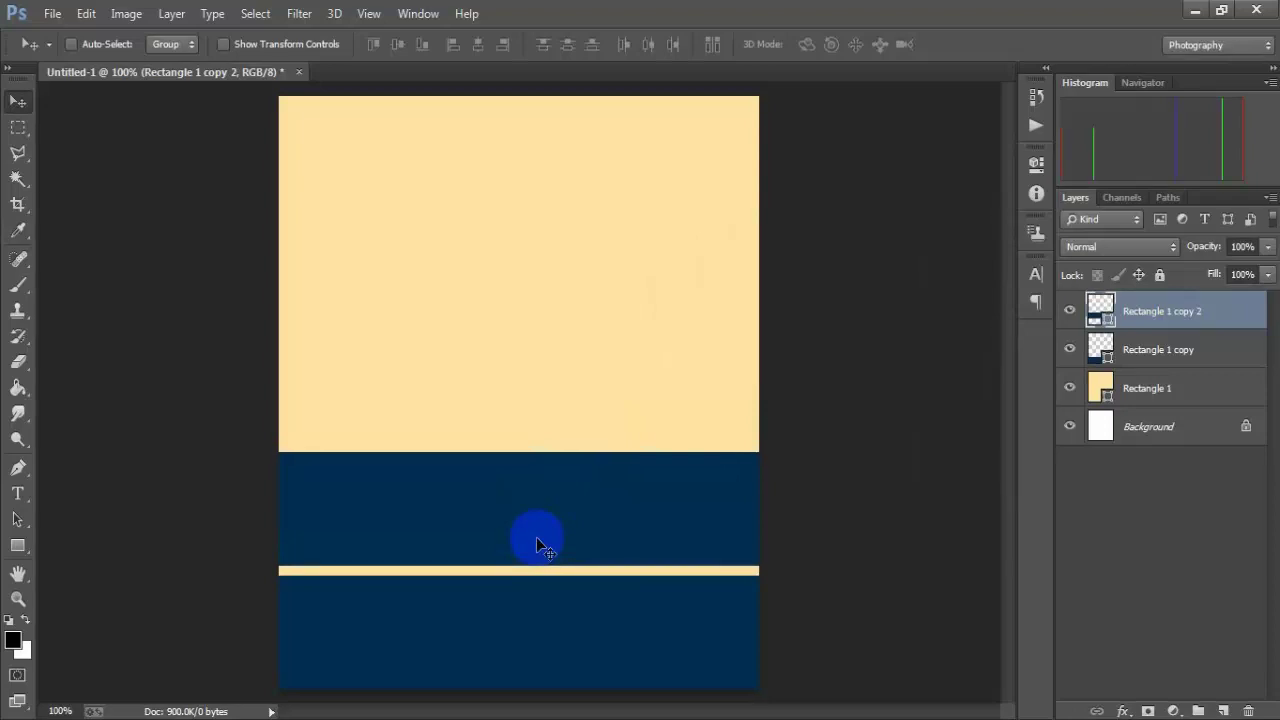
key("Down")
key("Down")
key("Down")
key("Down")
key("Down")
key("Down")
key("Down")
key("Down")
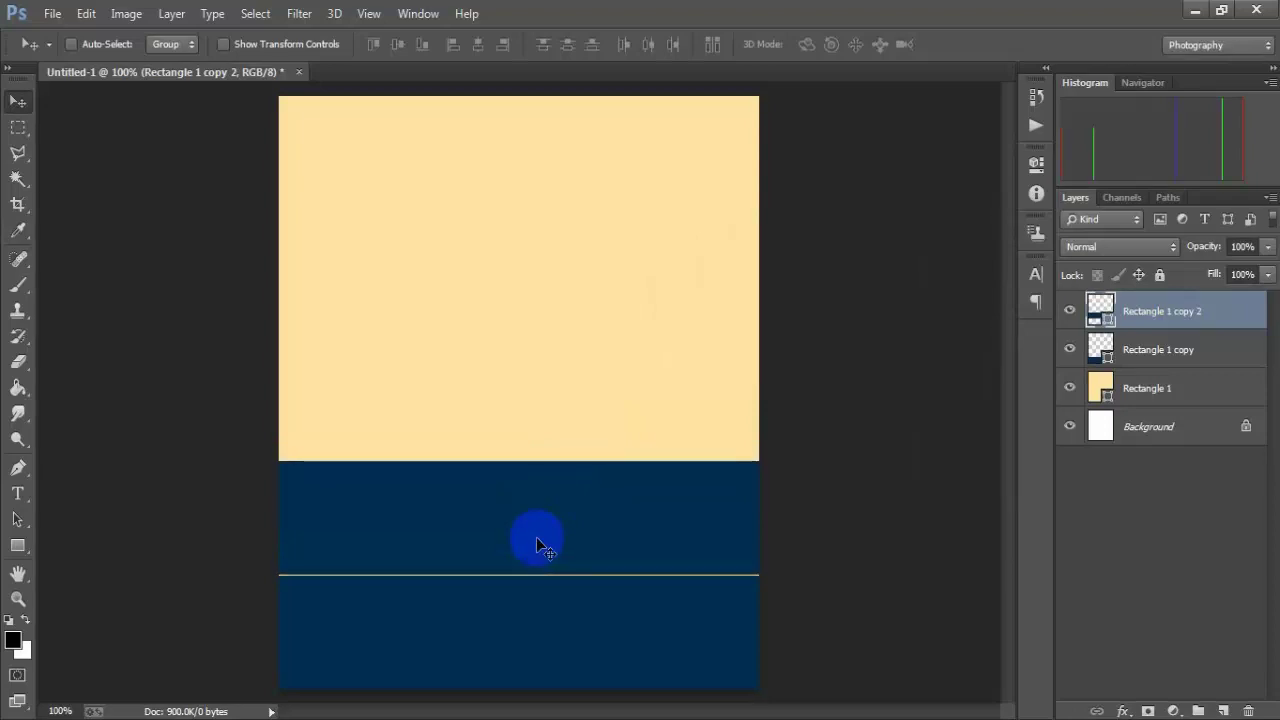
key("Down")
key("Down")
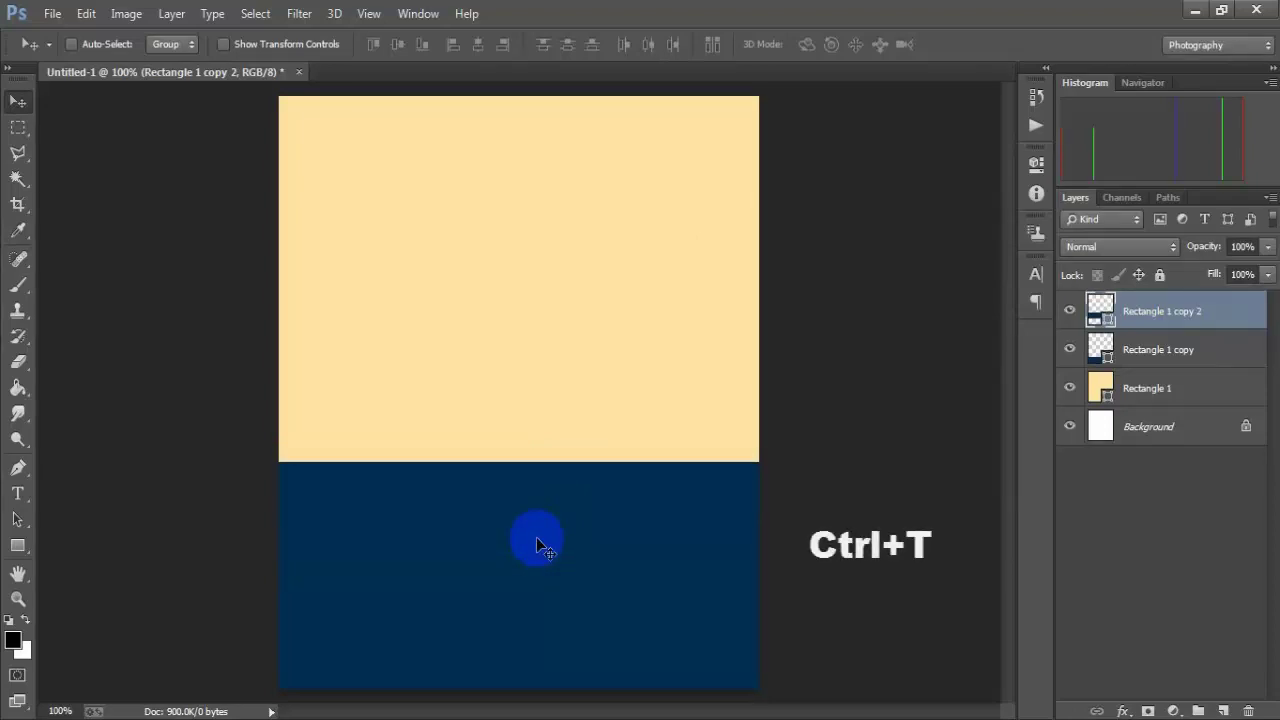
key("ctrl+t")
left_click_drag(520, 462, 556, 97)
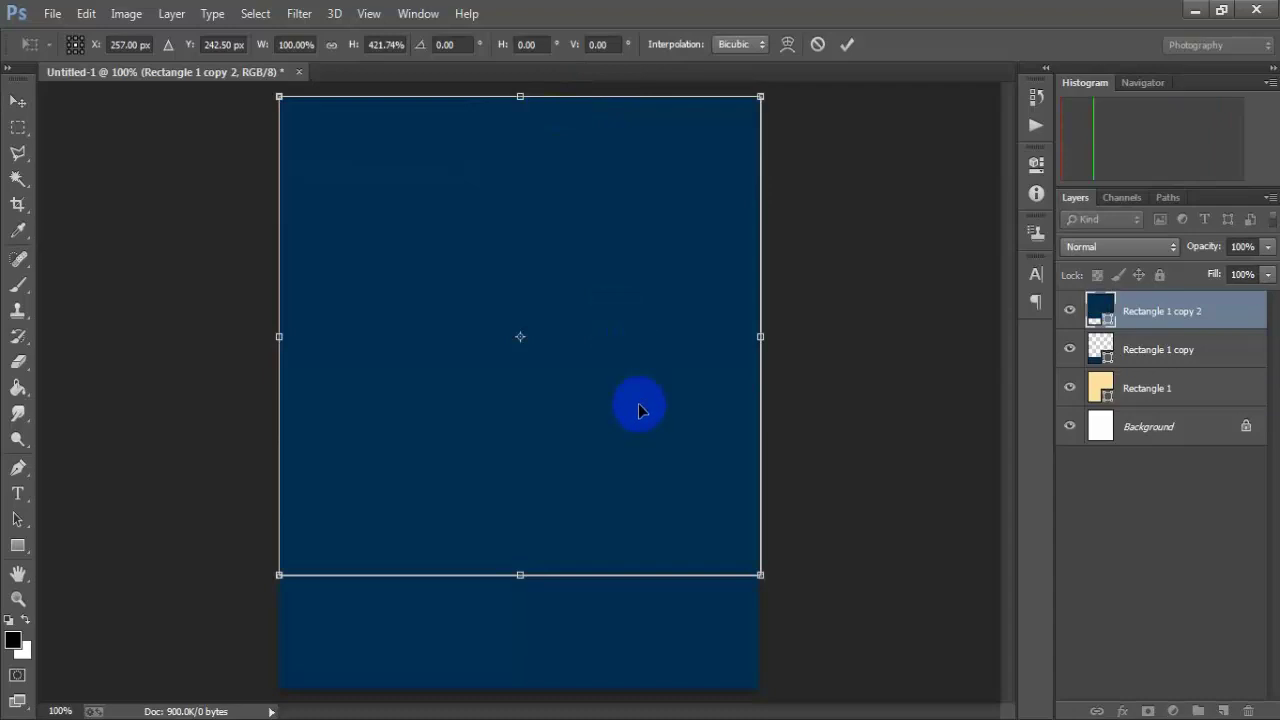
left_click(846, 44)
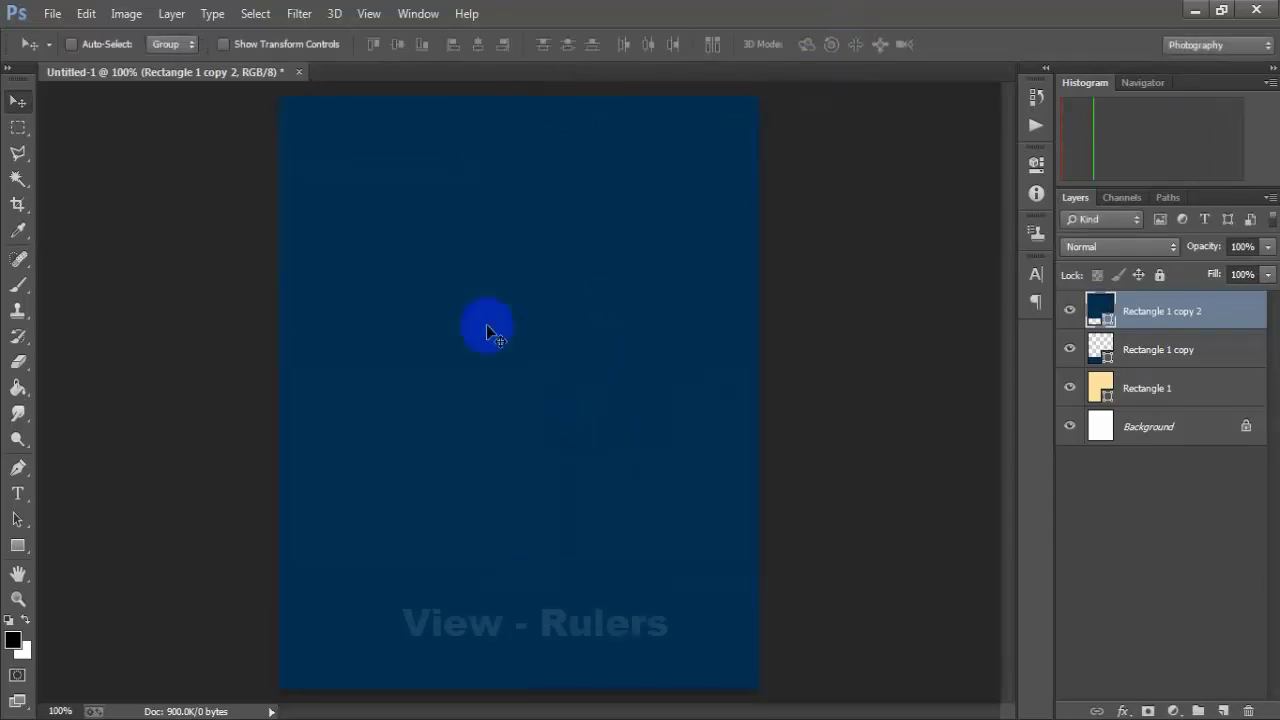
Show rulers and place a vertical guide at the canvas centre, 256 px.
left_click(369, 13)
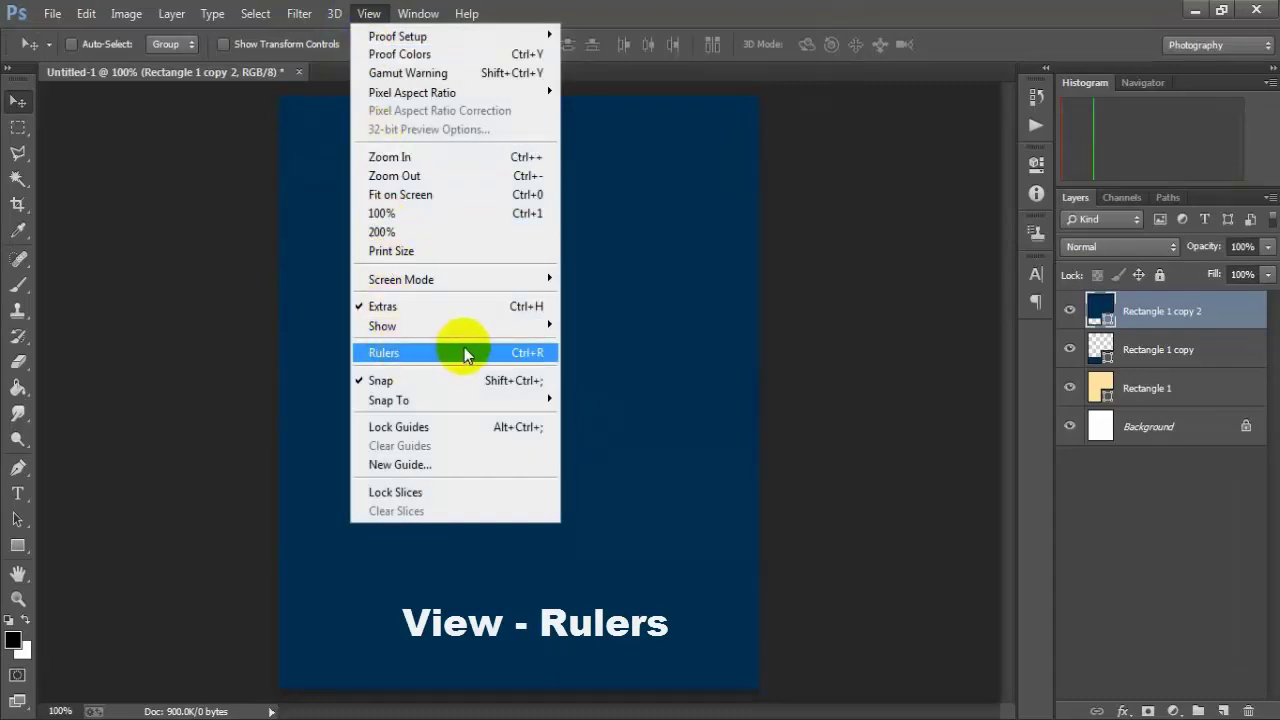
left_click(420, 352)
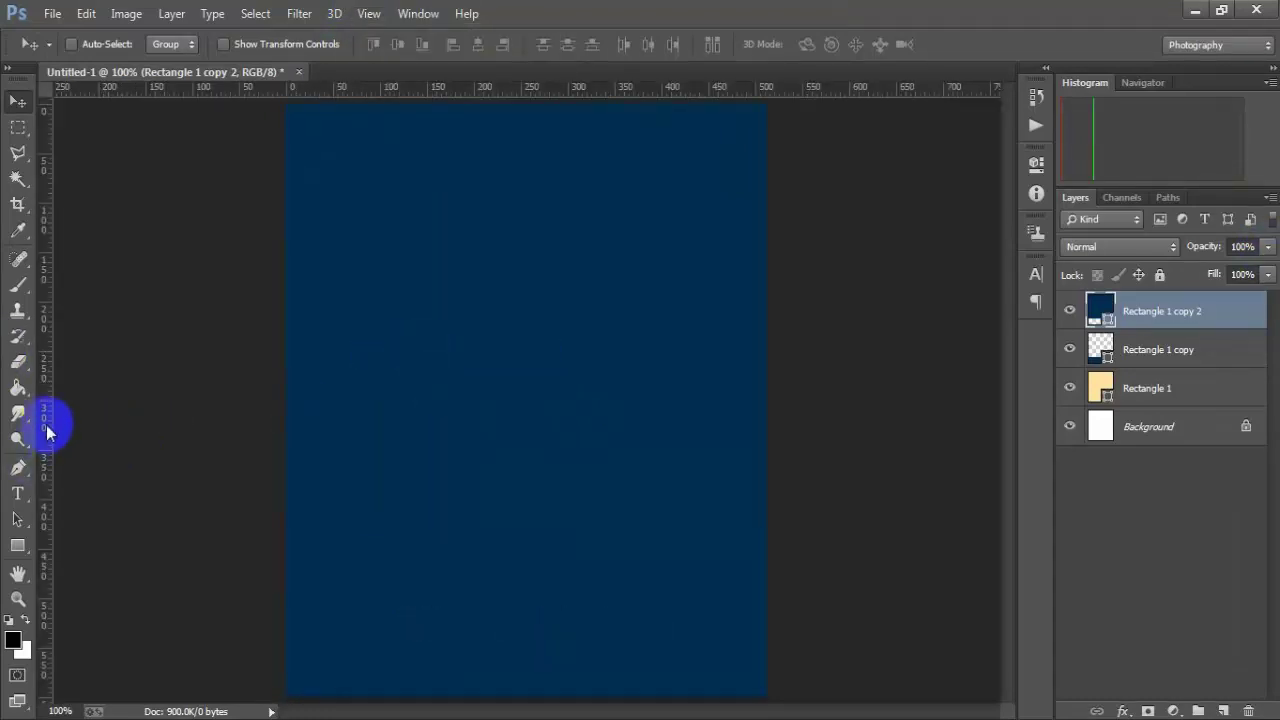
left_click_drag(47, 432, 521, 386)
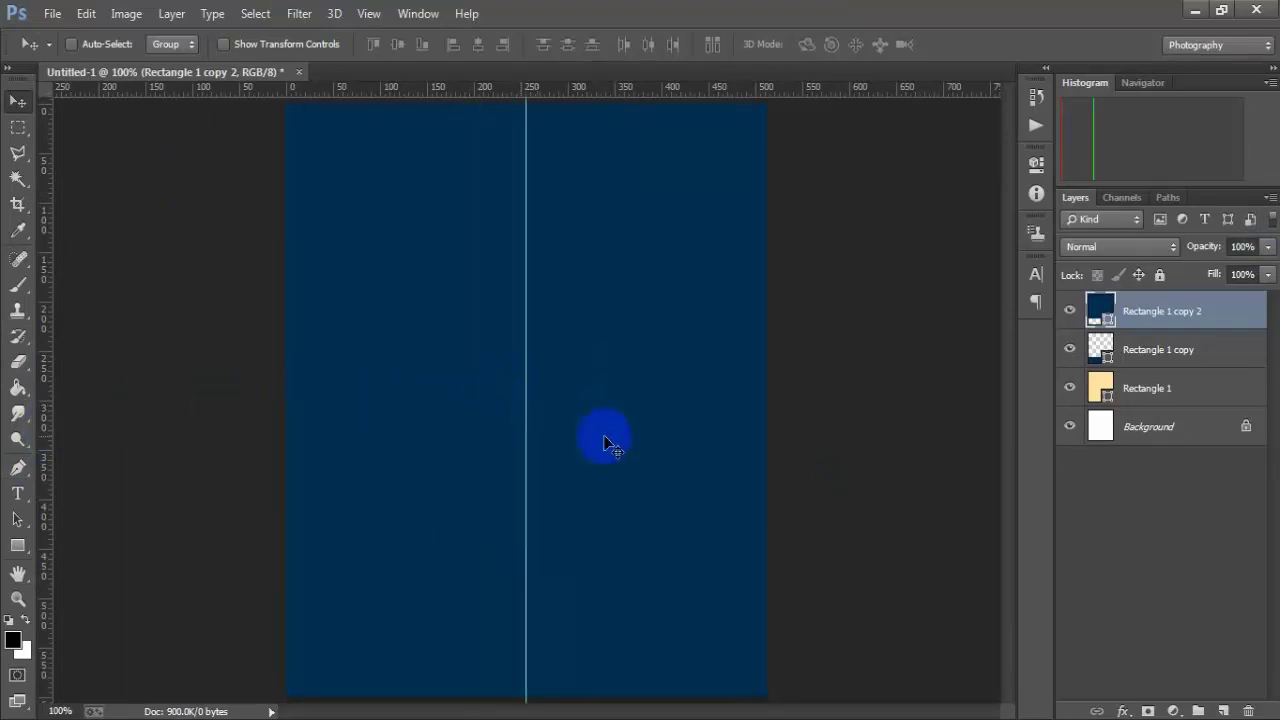
left_click(1069, 310)
key("ctrl+t")
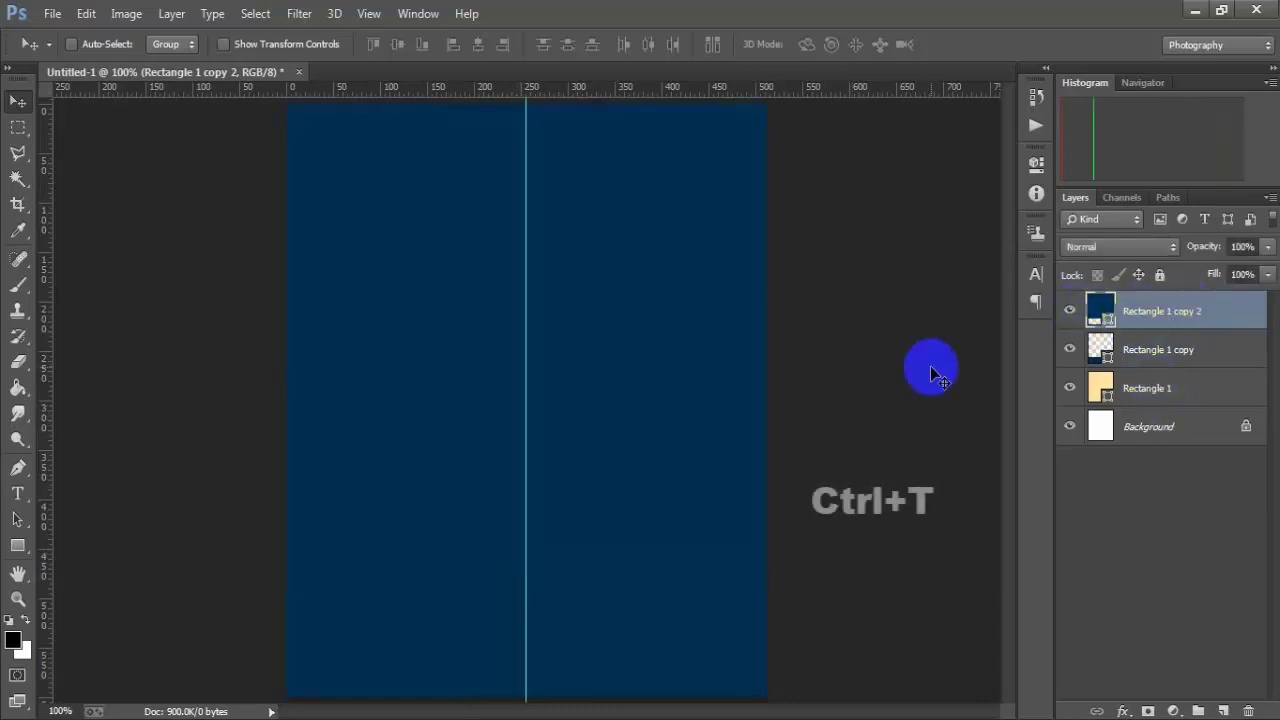
Narrow the top navy rectangle to the left half, ending at the centre guide.
key("ctrl+t")
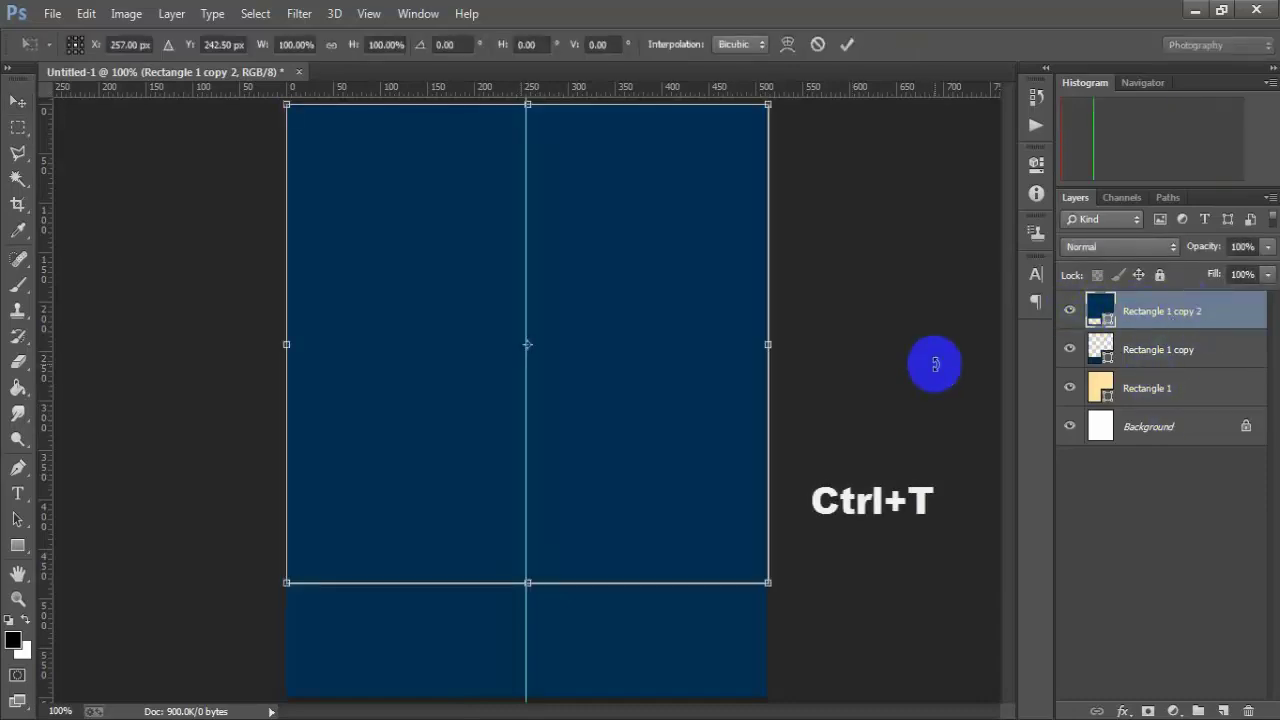
left_click_drag(767, 344, 521, 343)
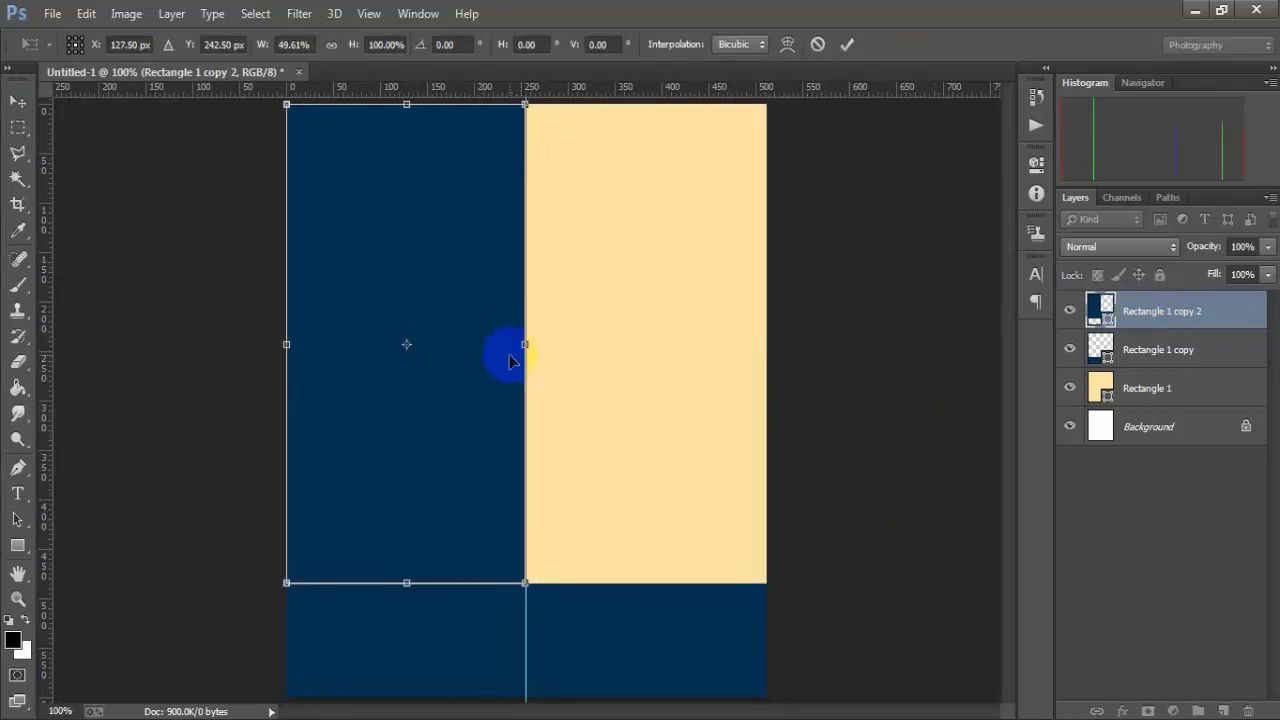
left_click(847, 44)
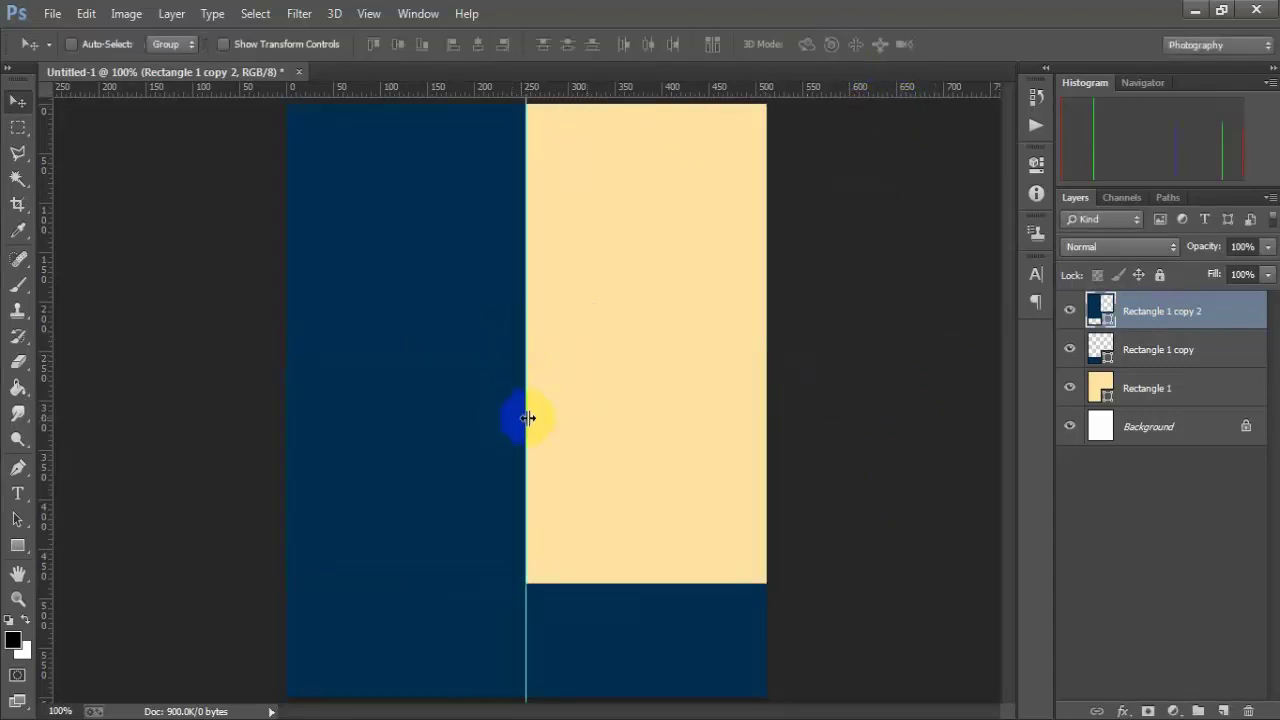
left_click(1069, 311)
Recolour the left-half rectangle to grey-blue 7094a6.
double_click(1100, 309)
left_click_drag(995, 490, 873, 490)
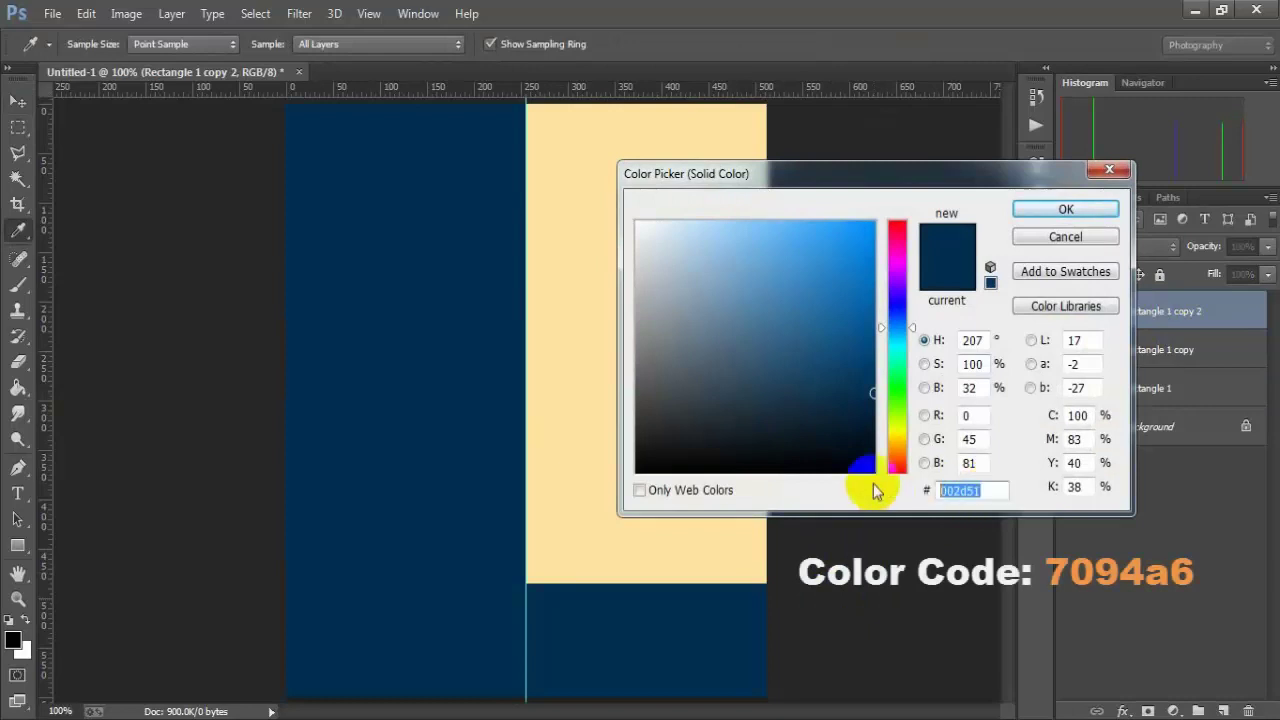
type("7")
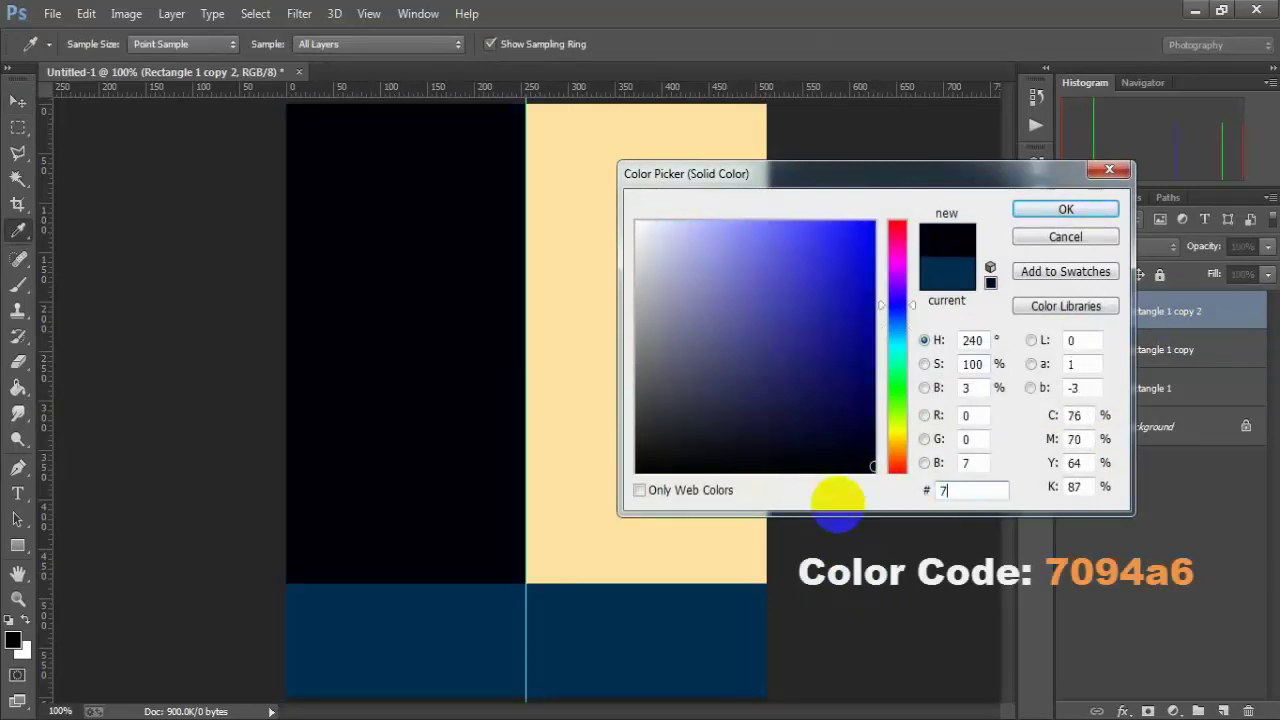
type("09")
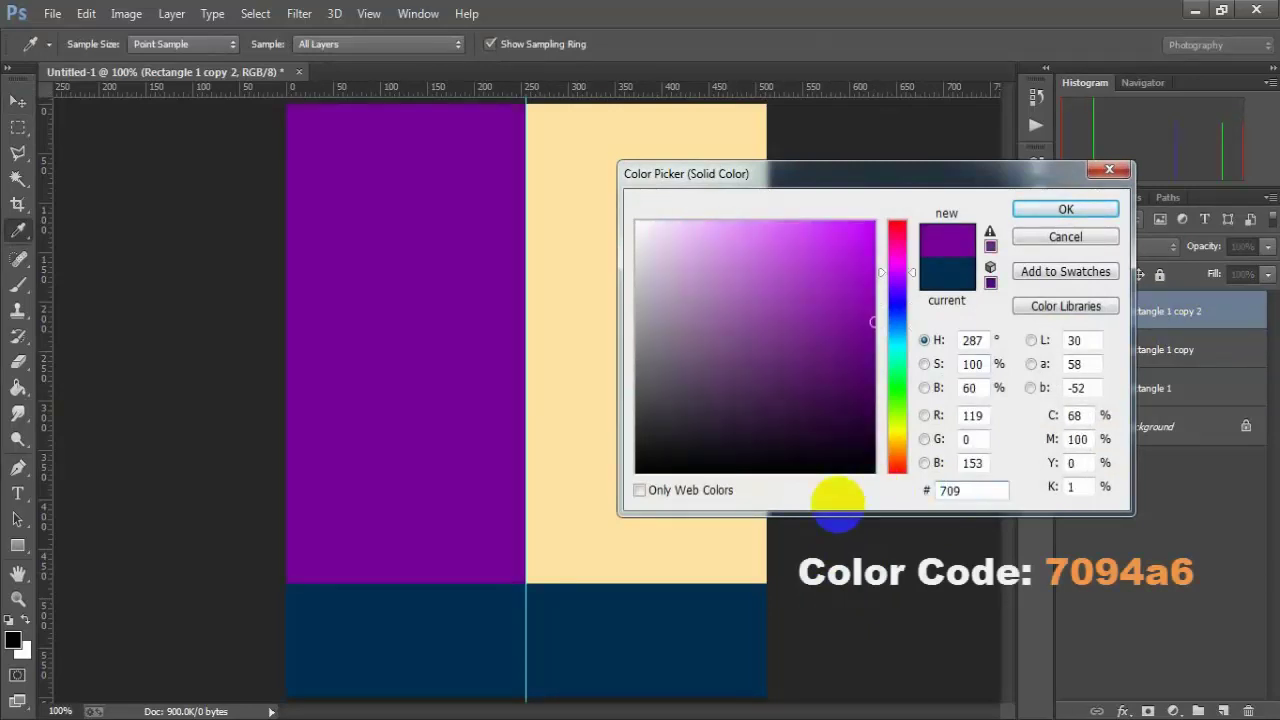
type("4a6")
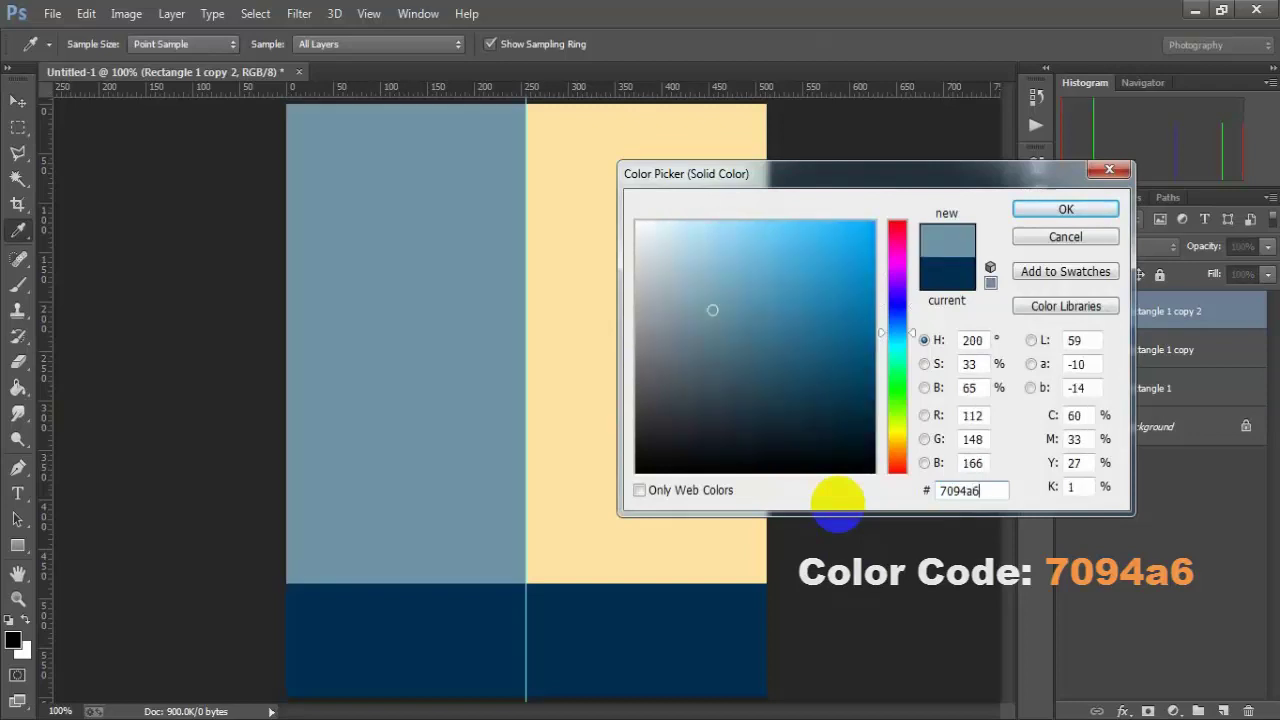
left_click_drag(982, 491, 926, 497)
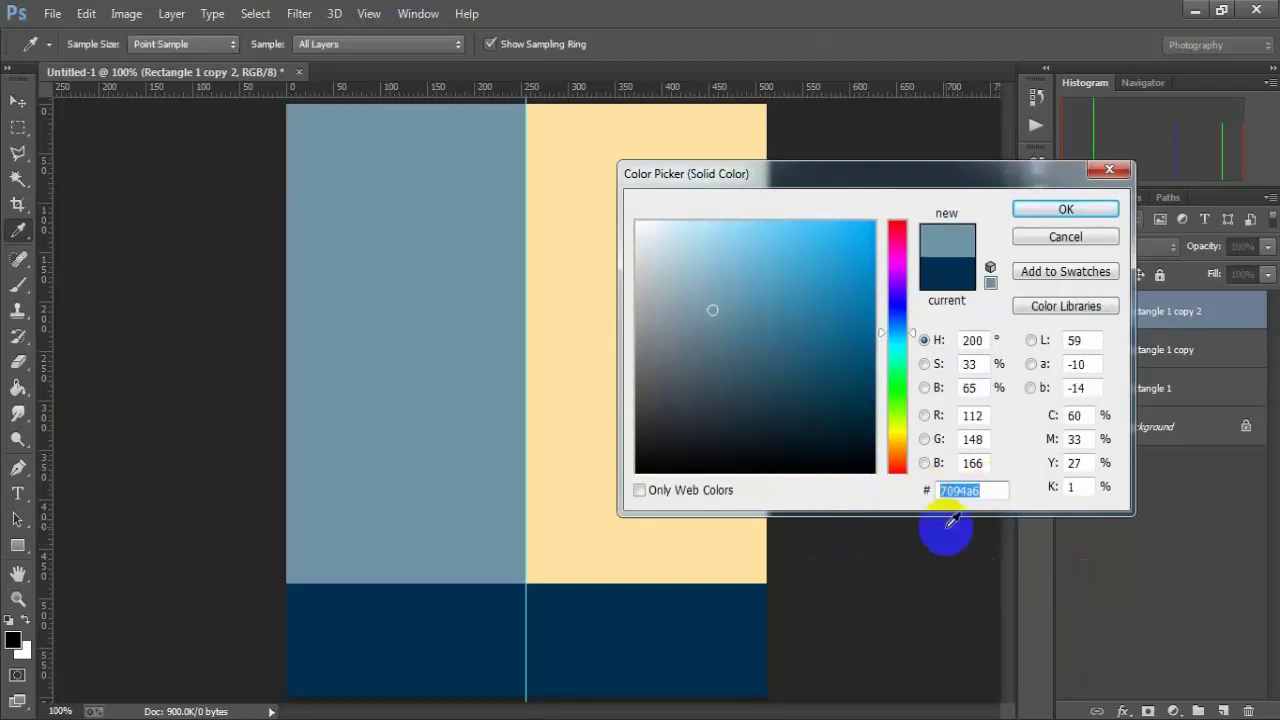
left_click(1064, 210)
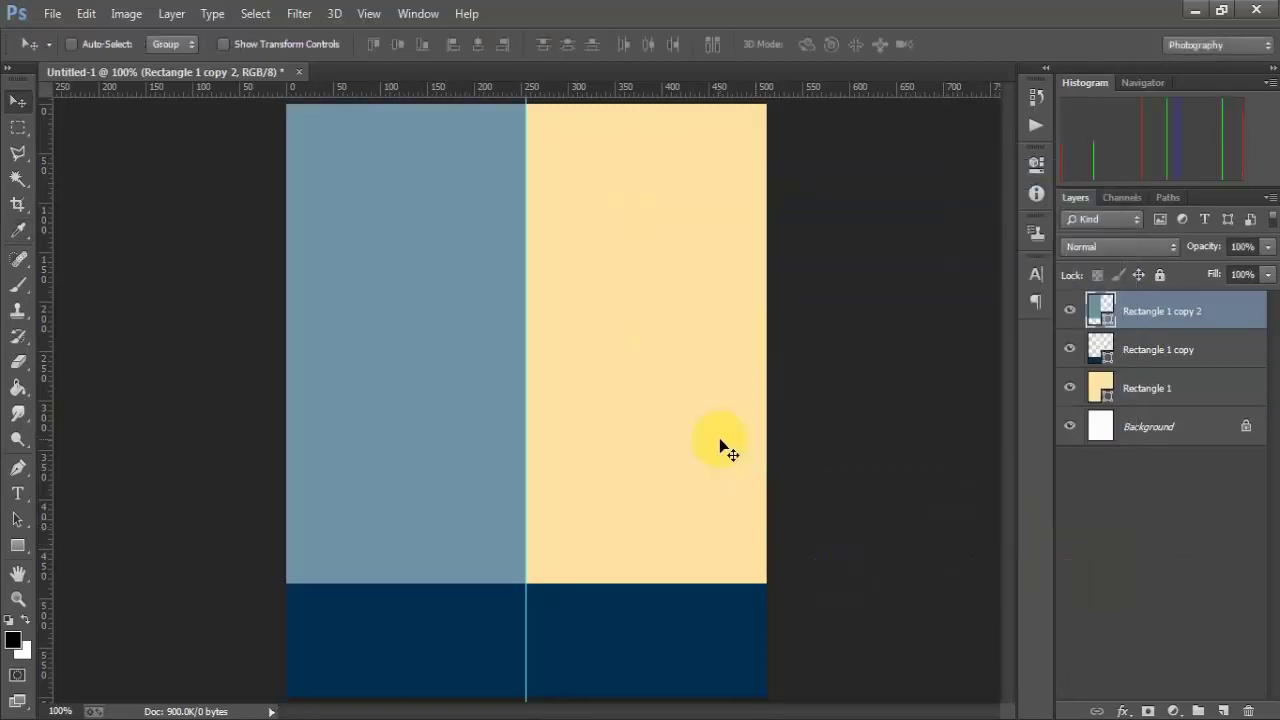
left_click(1069, 310)
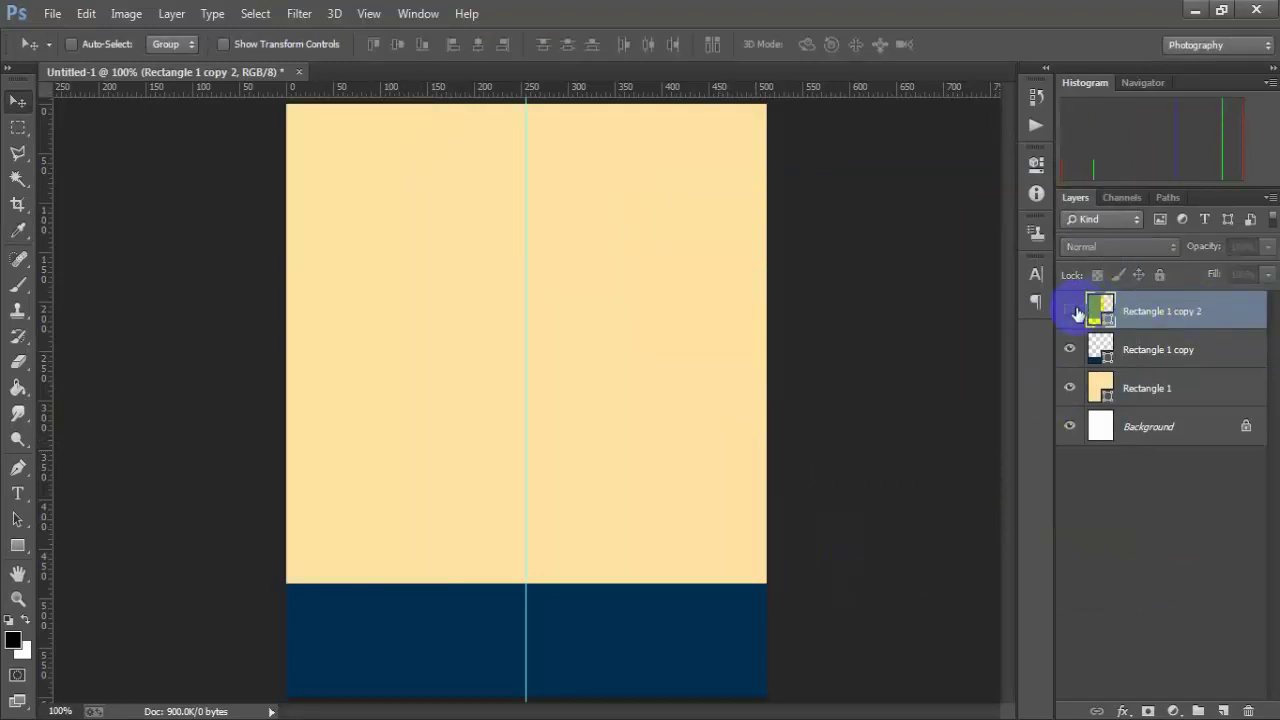
Duplicate the grey-blue rectangle and shift the copy 255 px right onto the right half.
key("ctrl+j")
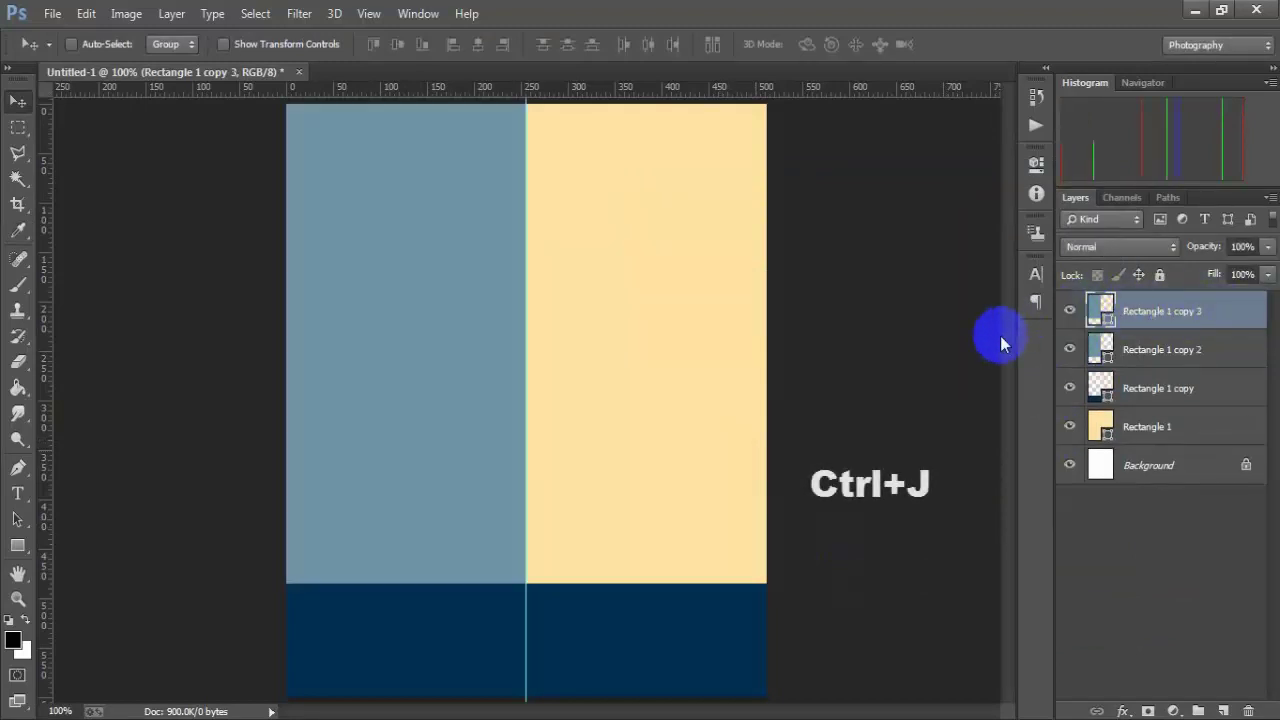
mouse_move(400, 370)
left_mouse_down()
mouse_move(593, 379)
mouse_move(645, 368)
left_mouse_up()
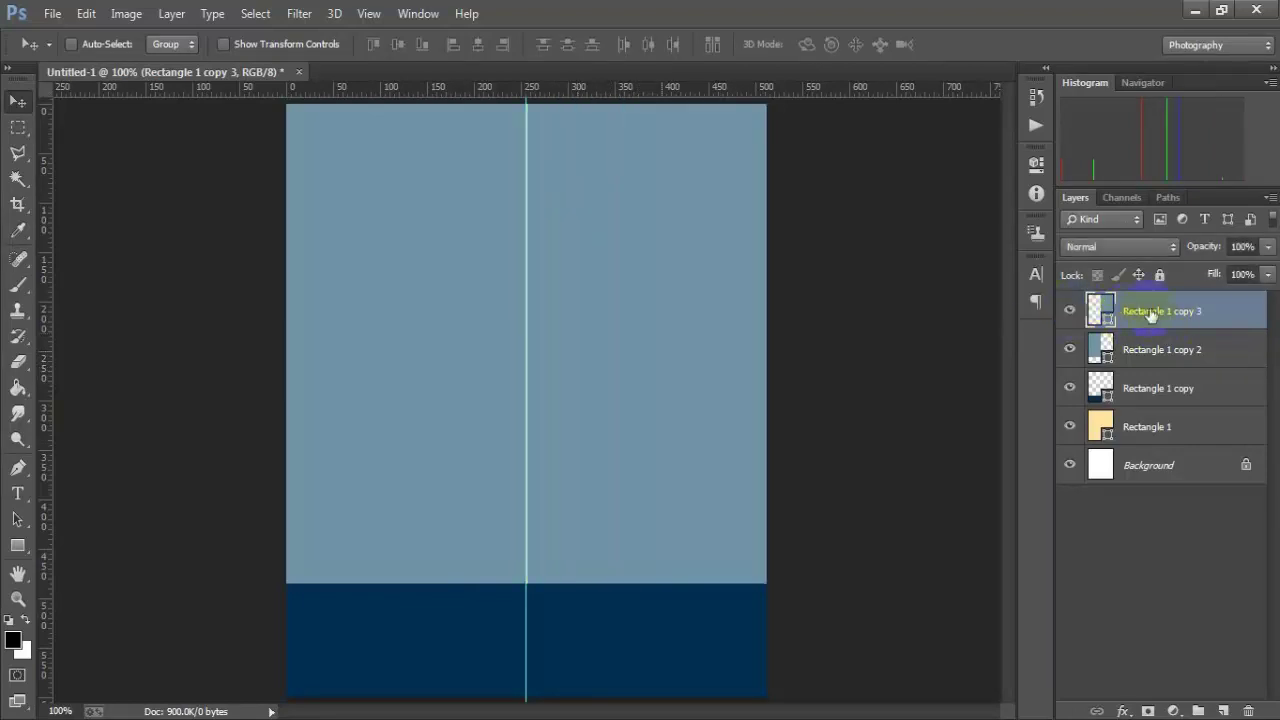
Fill Rectangle 1 copy 3 with red ff2f23 and toggle its visibility to check it.
double_click(1100, 310)
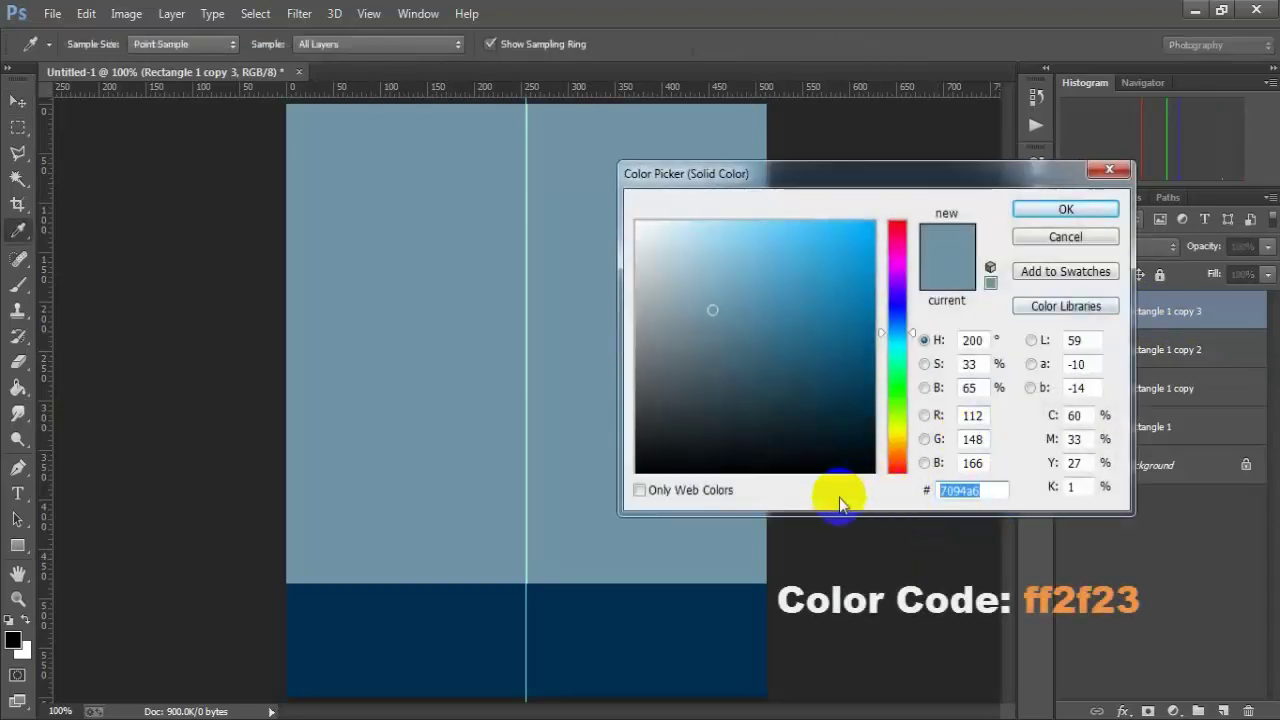
type("ff2f")
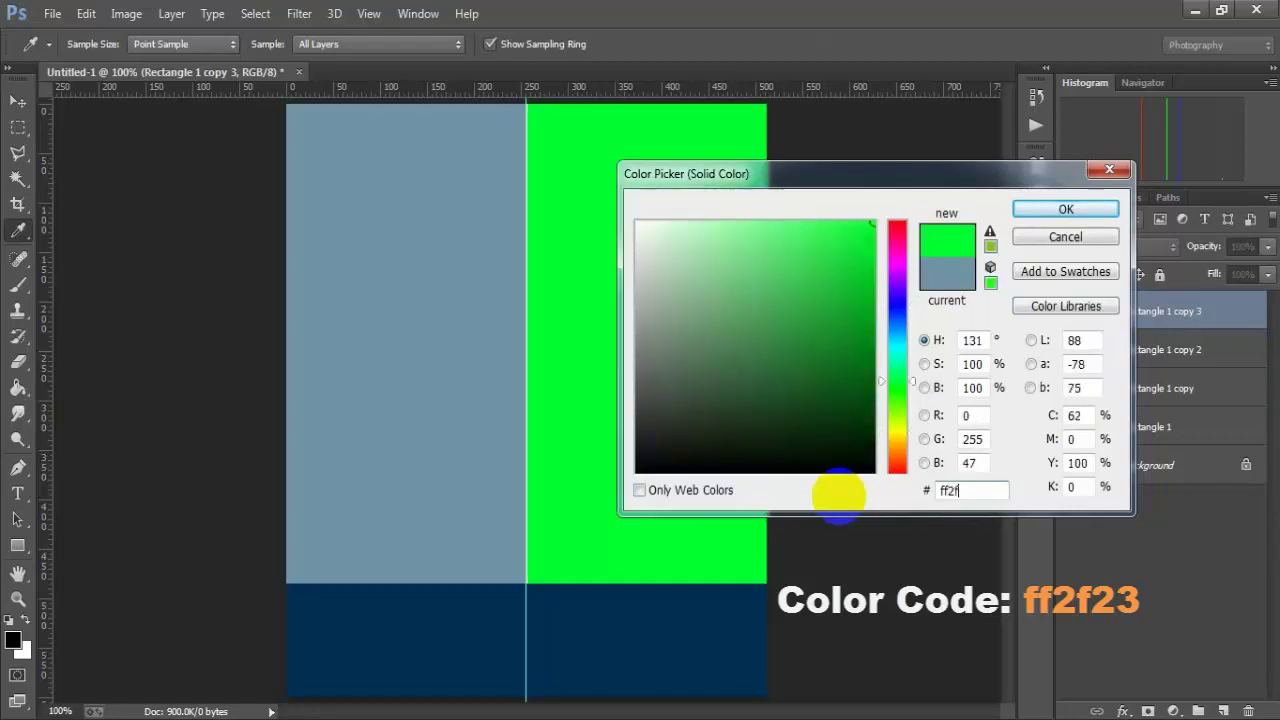
type("23")
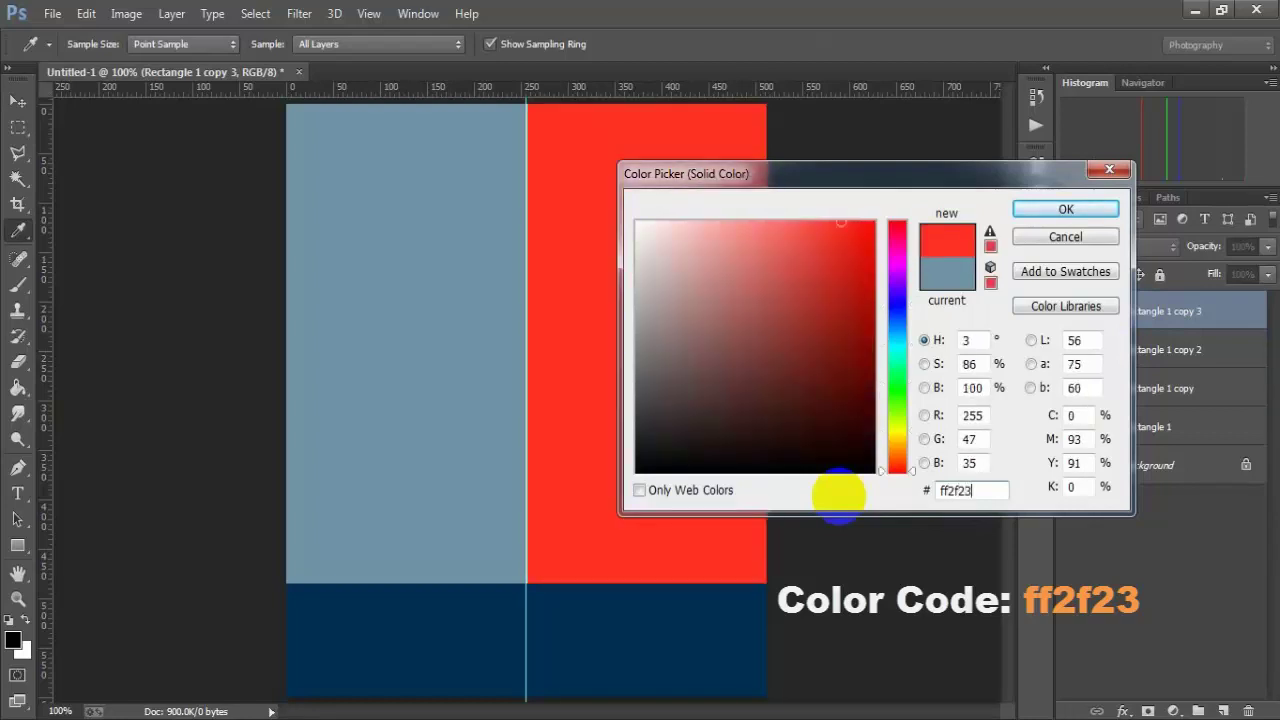
left_click_drag(975, 490, 930, 490)
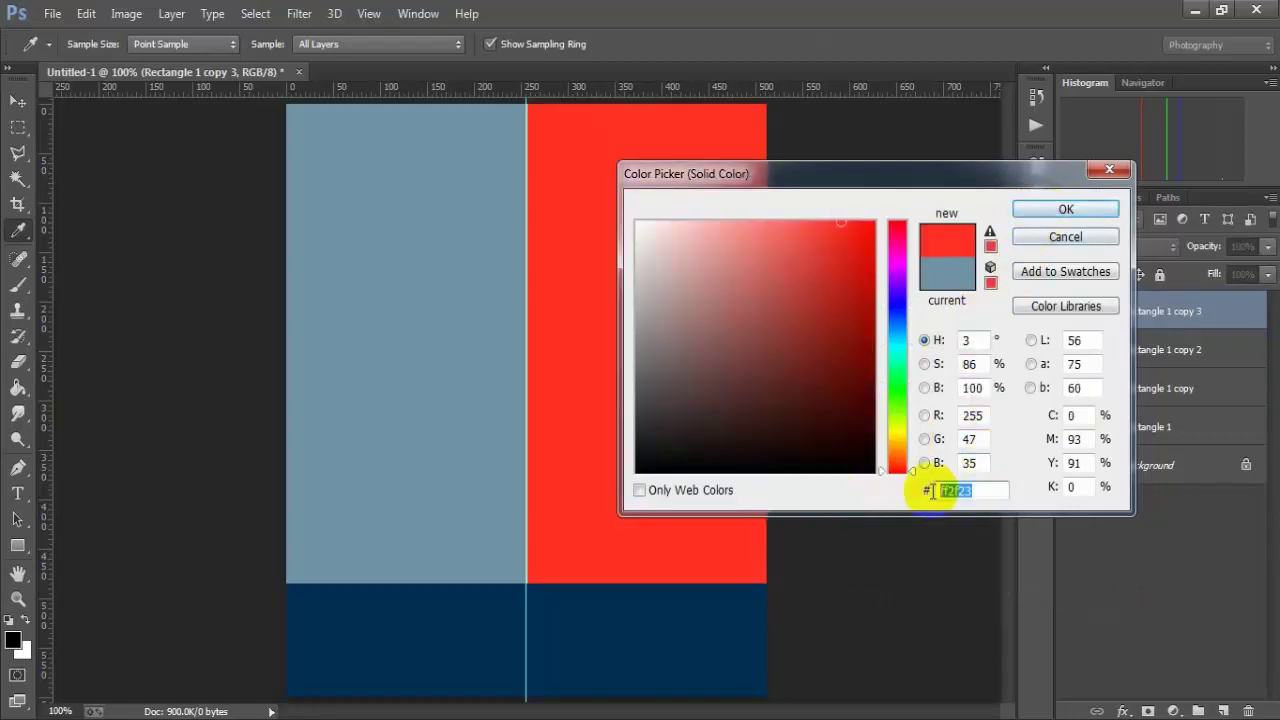
left_click(1064, 210)
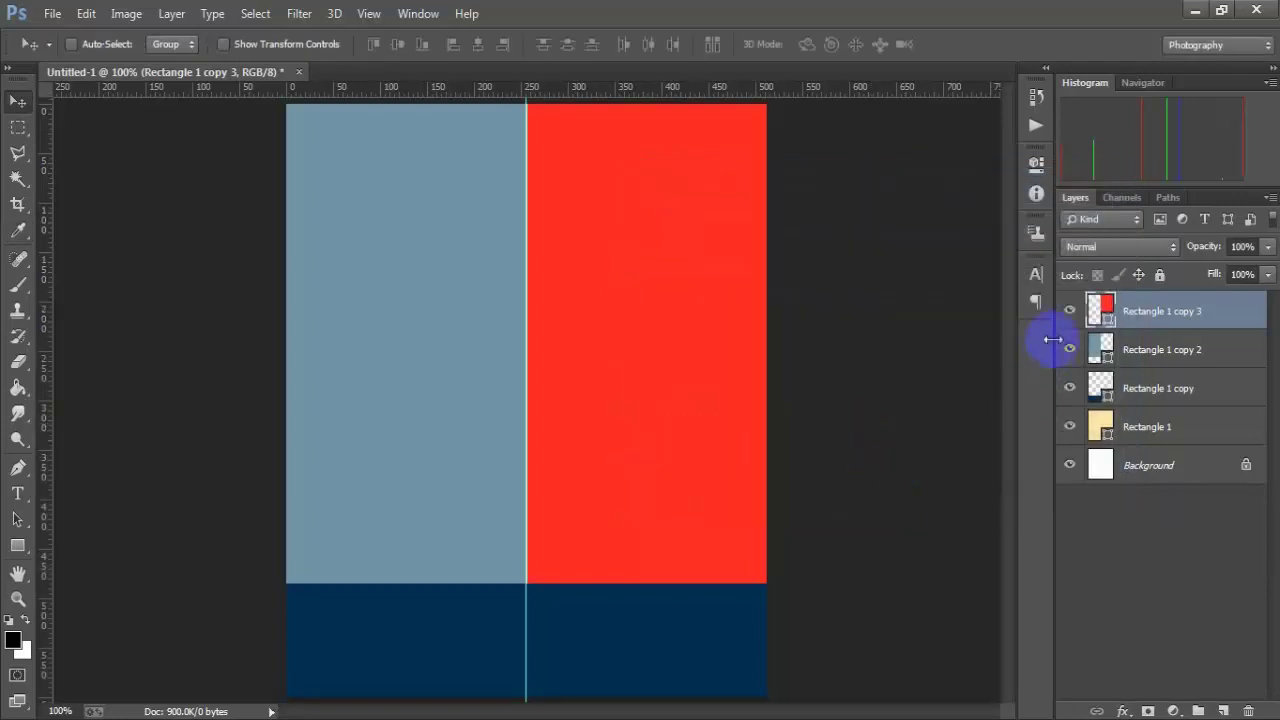
left_click(1069, 310)
Hide the centre guide and turn off the rulers.
key("ctrl+h")
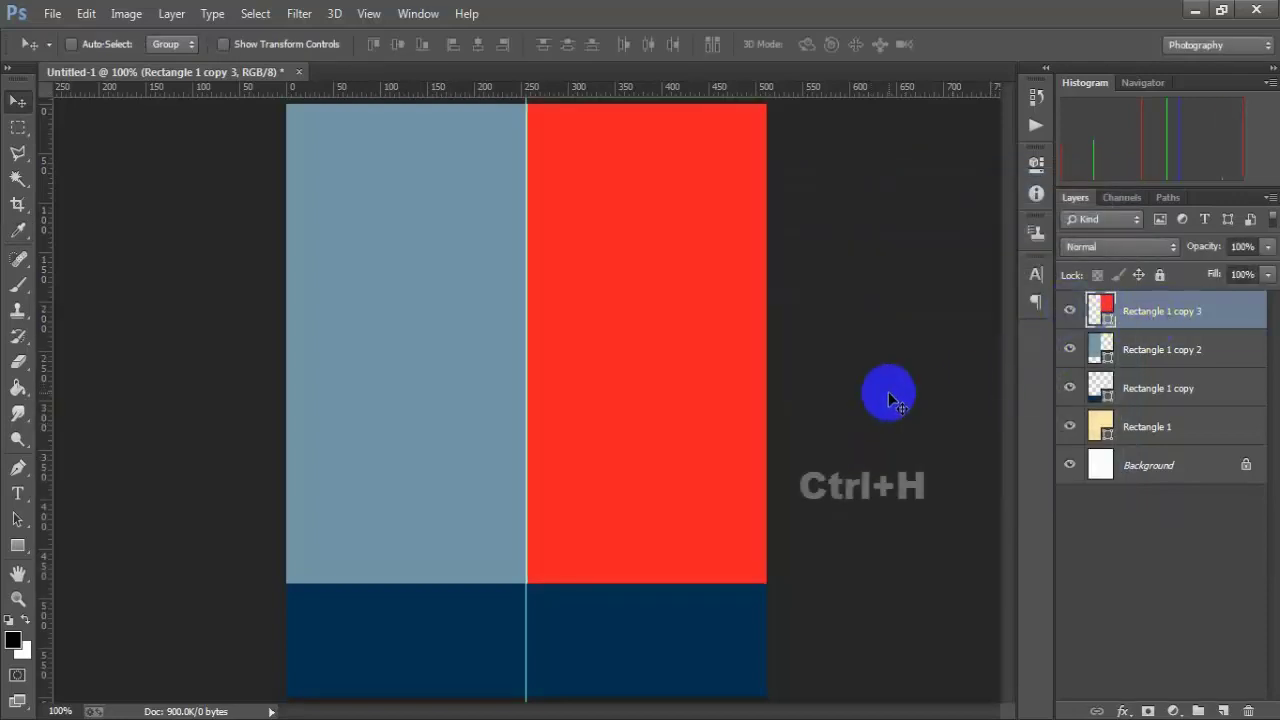
key("ctrl+h")
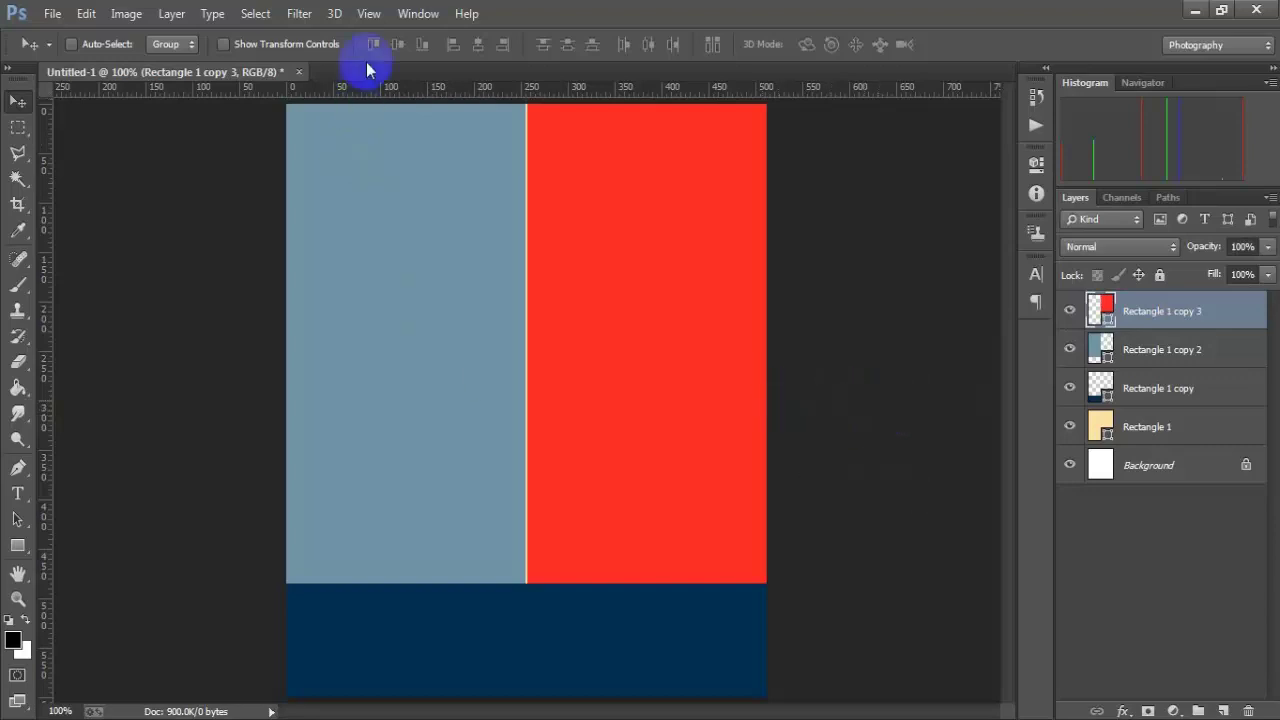
left_click(371, 16)
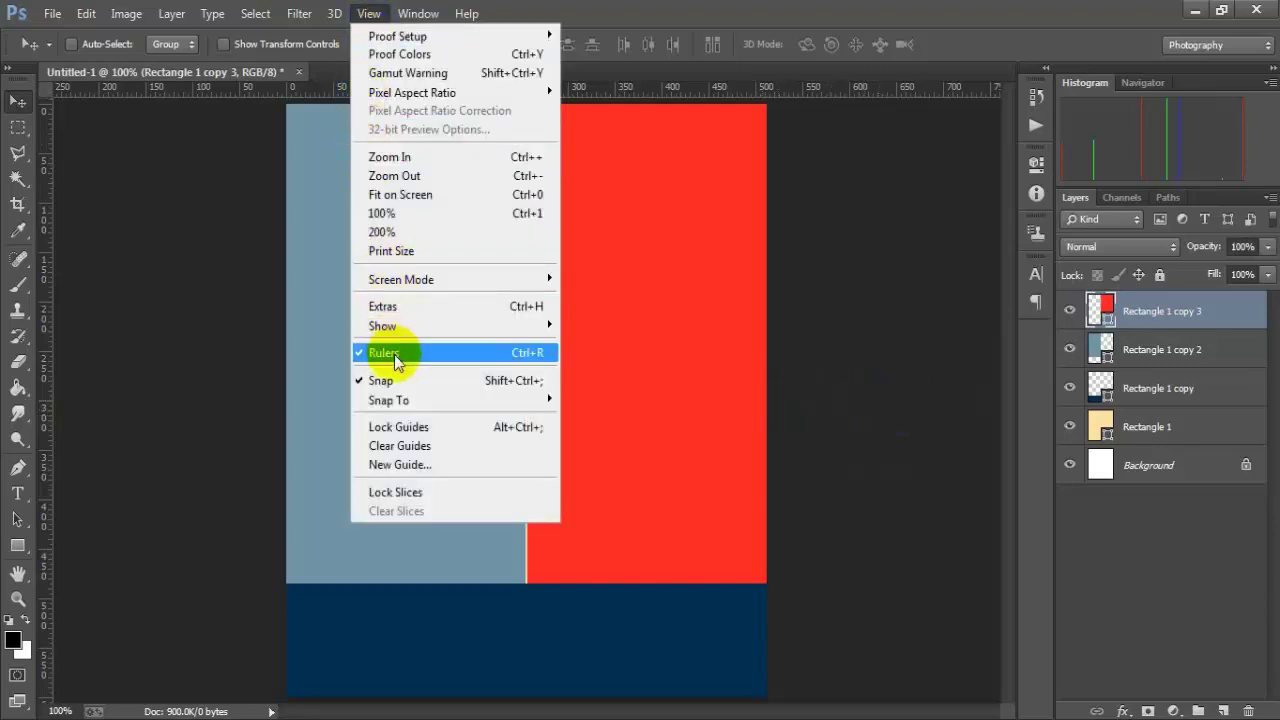
left_click(462, 357)
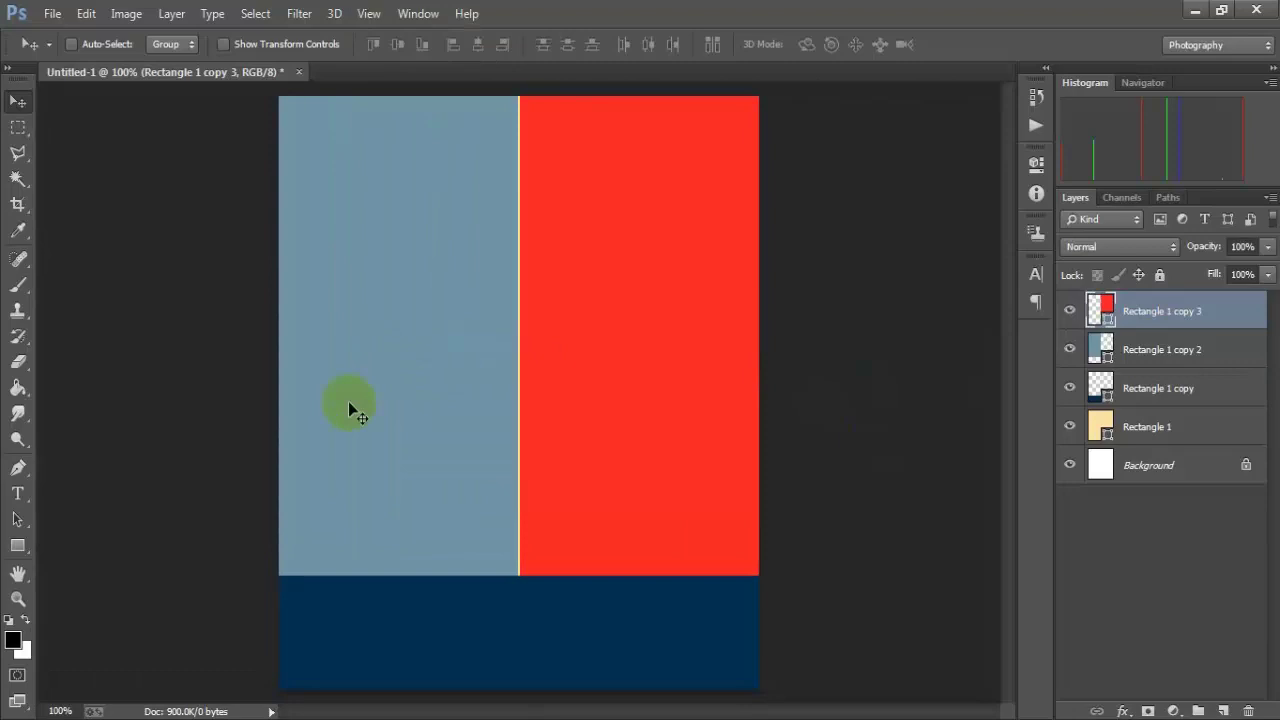
Select the grey-blue Rectangle 1 copy 2 layer and put it into Free Transform.
left_click(1195, 351)
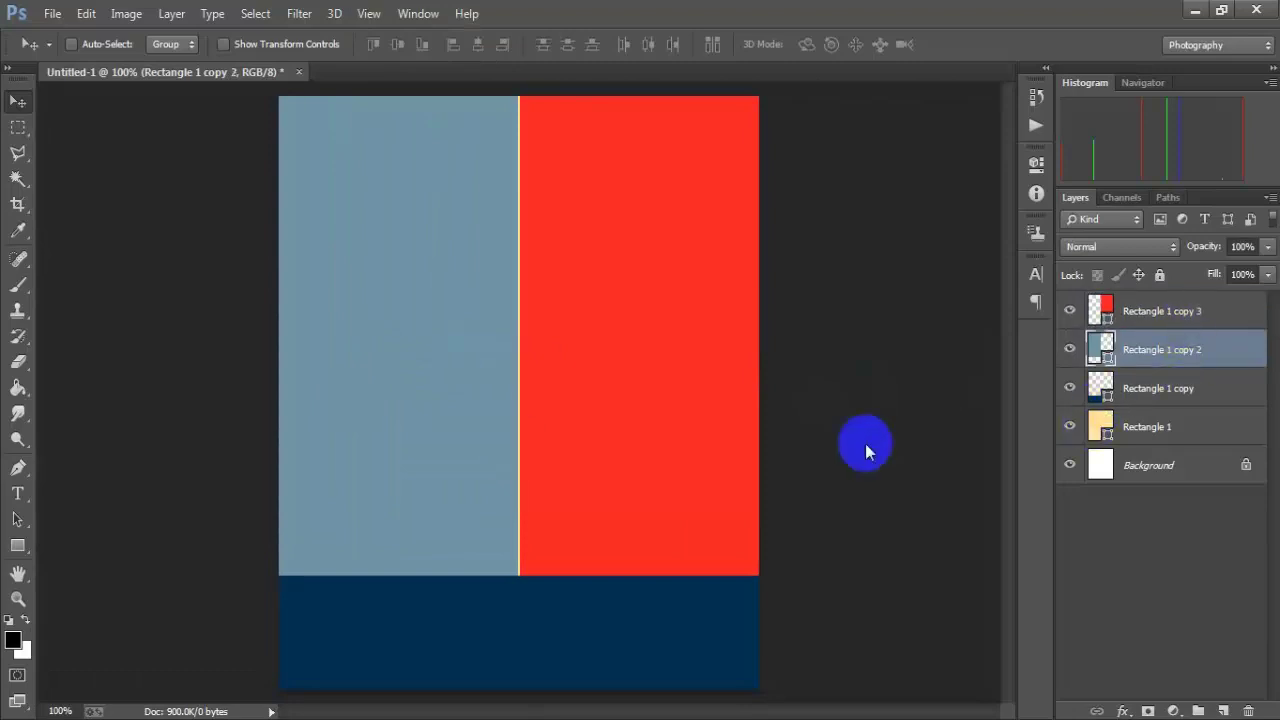
key("Right")
key("Left")
key("ctrl+t")
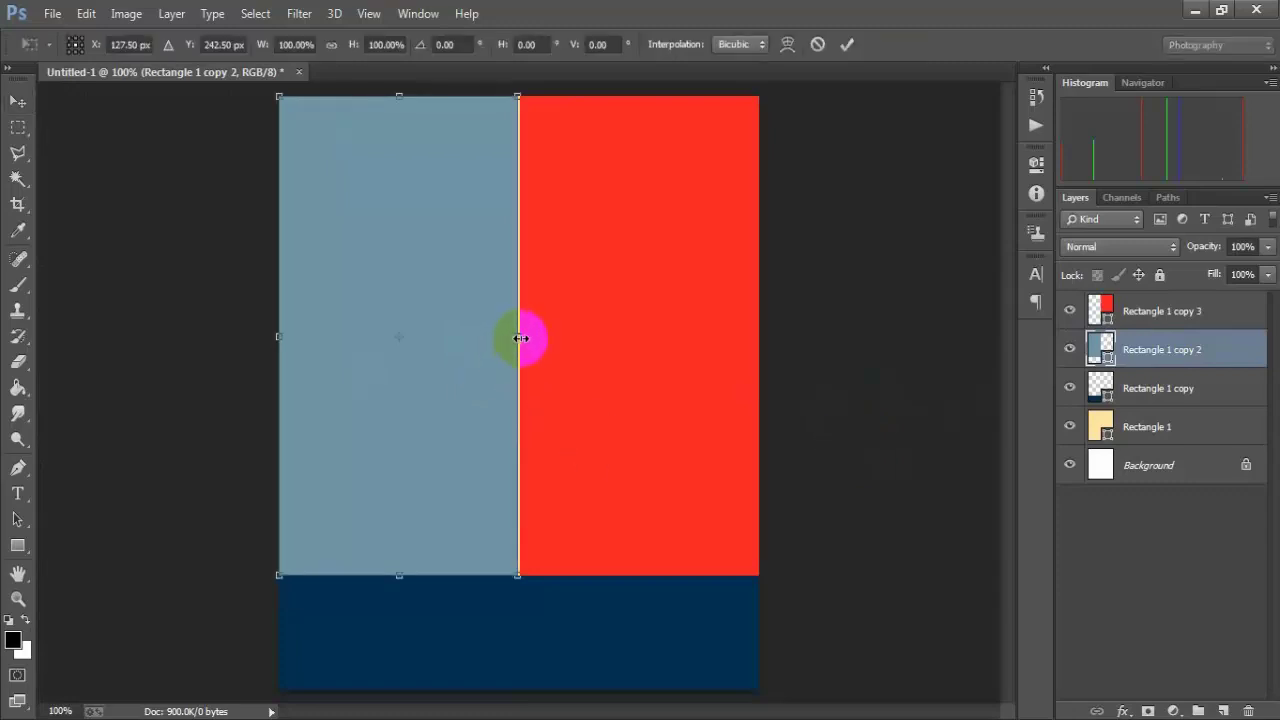
Widen the grey-blue rectangle to close the gap, then toggle each block's visibility to identify its layer.
left_click_drag(521, 338, 522, 338)
left_click(847, 44)
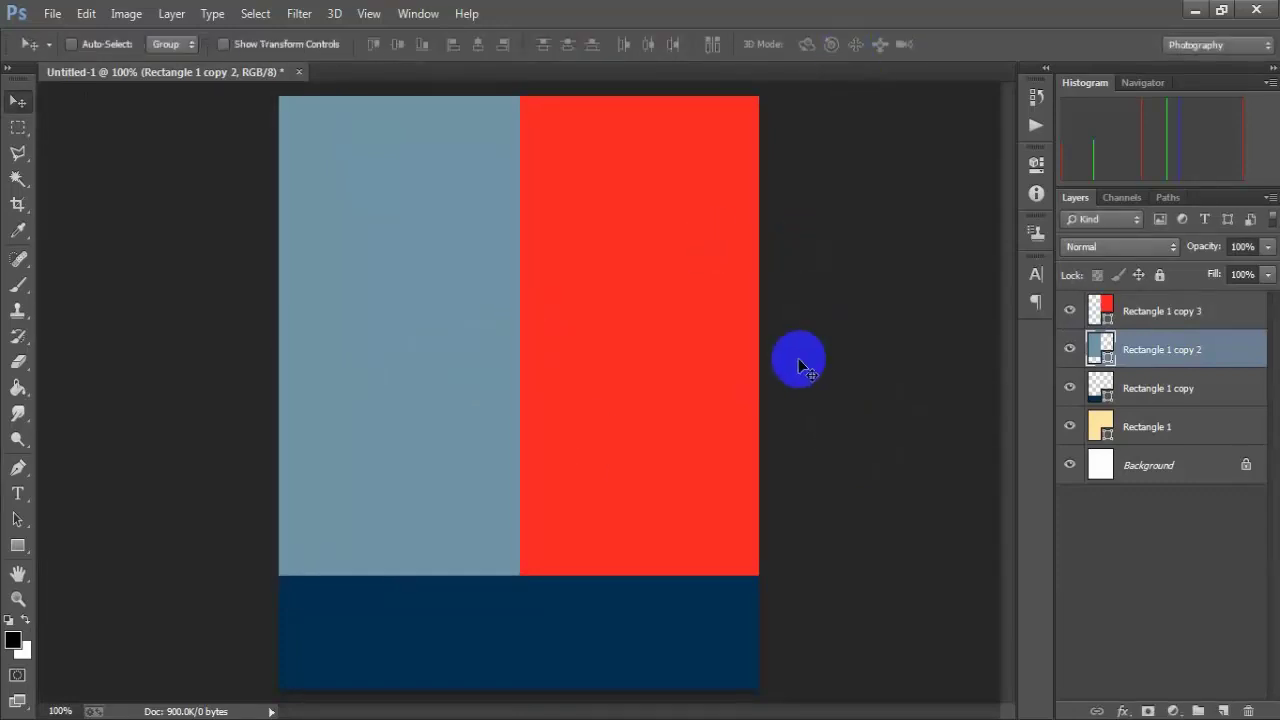
left_click(1165, 314)
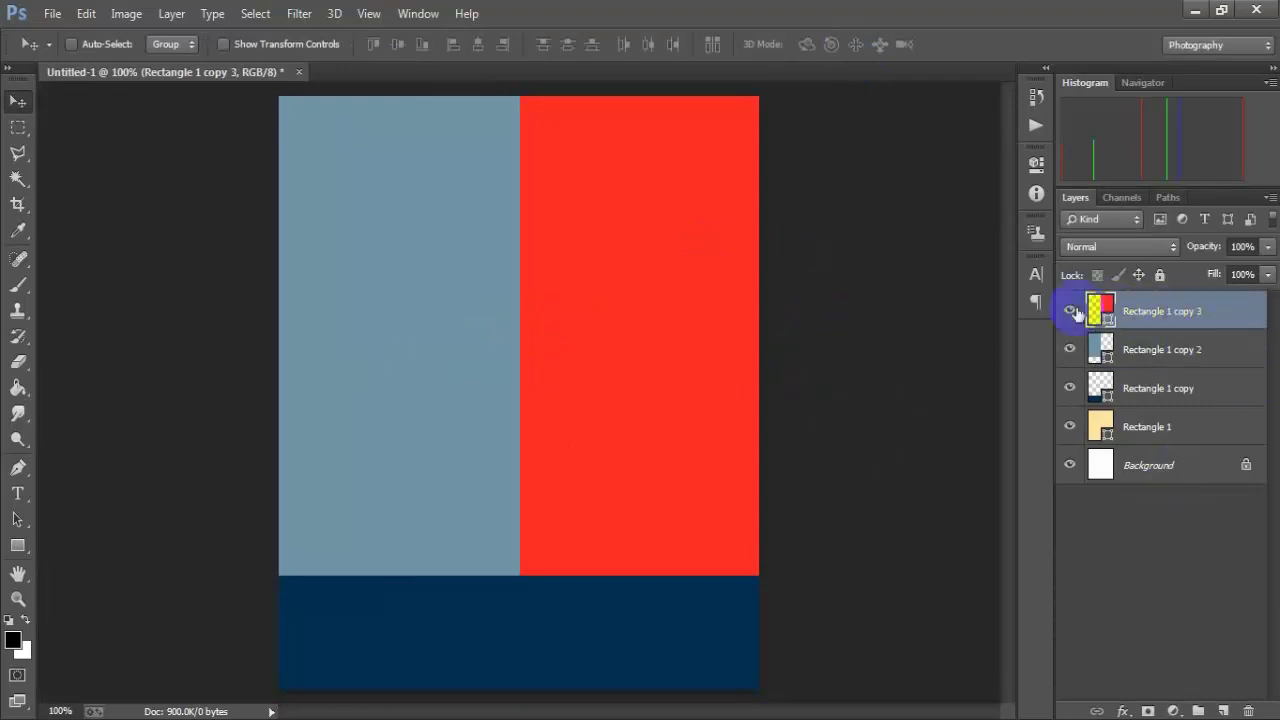
left_click(1071, 312)
left_click(1069, 349)
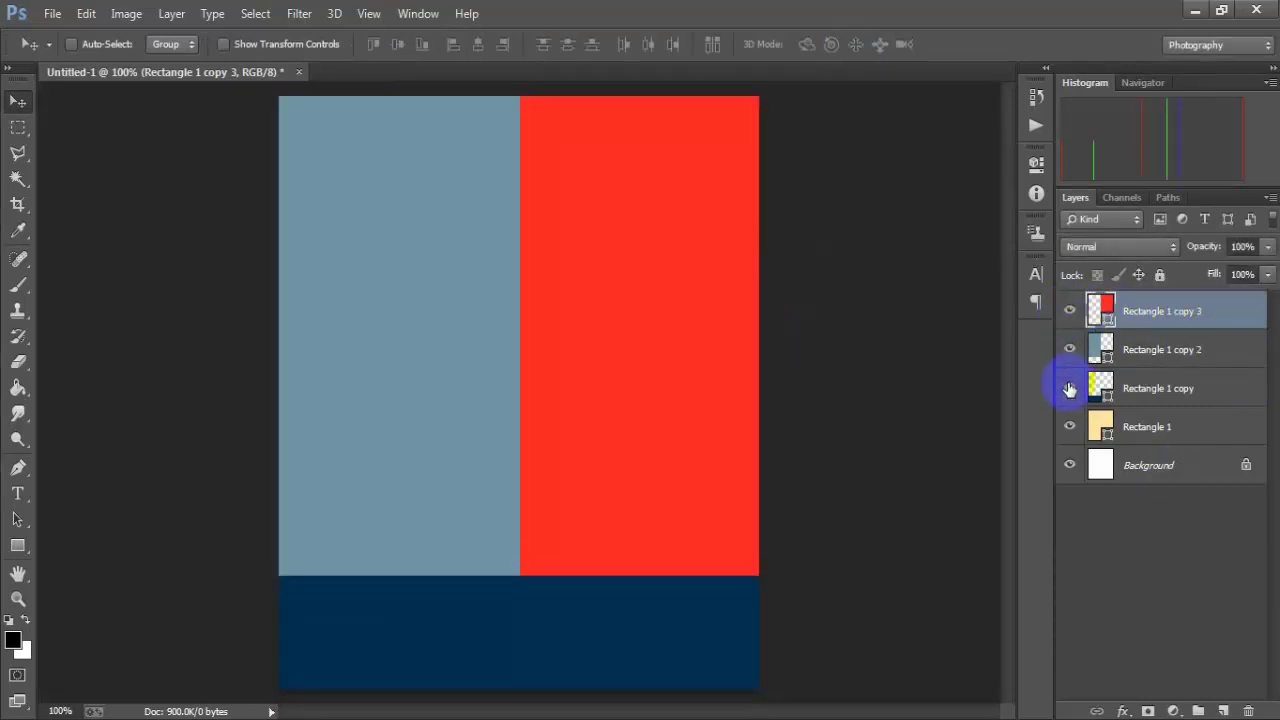
left_click(1069, 389)
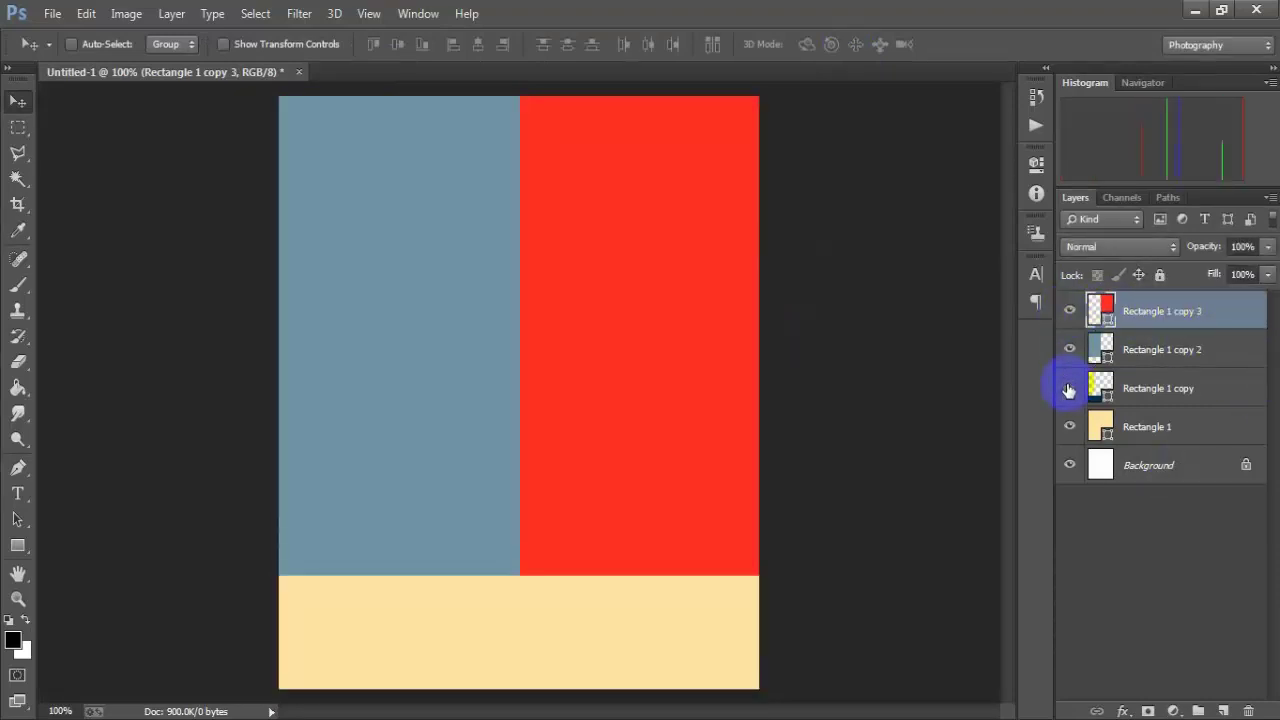
Group Rectangle 1 copy 3, copy 2 and copy into Group 1 and show it.
left_click(1168, 350, "shift")
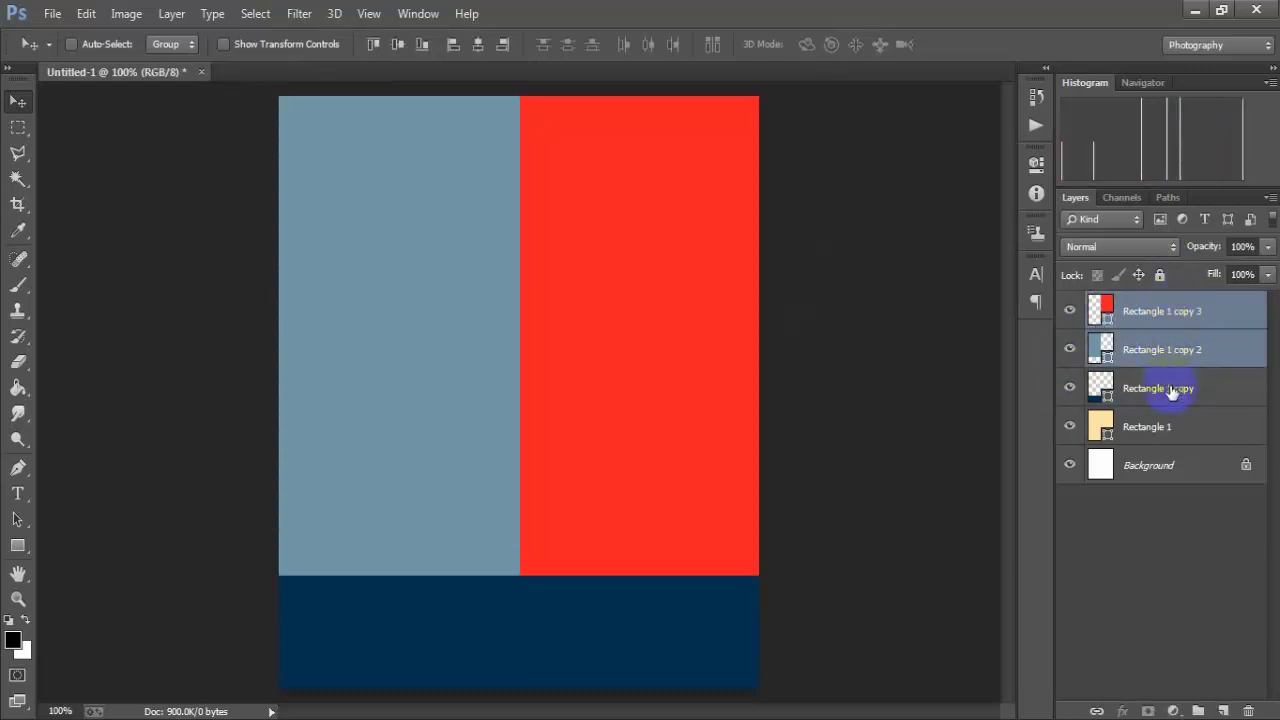
left_click(1172, 390, "shift")
key("ctrl+g")
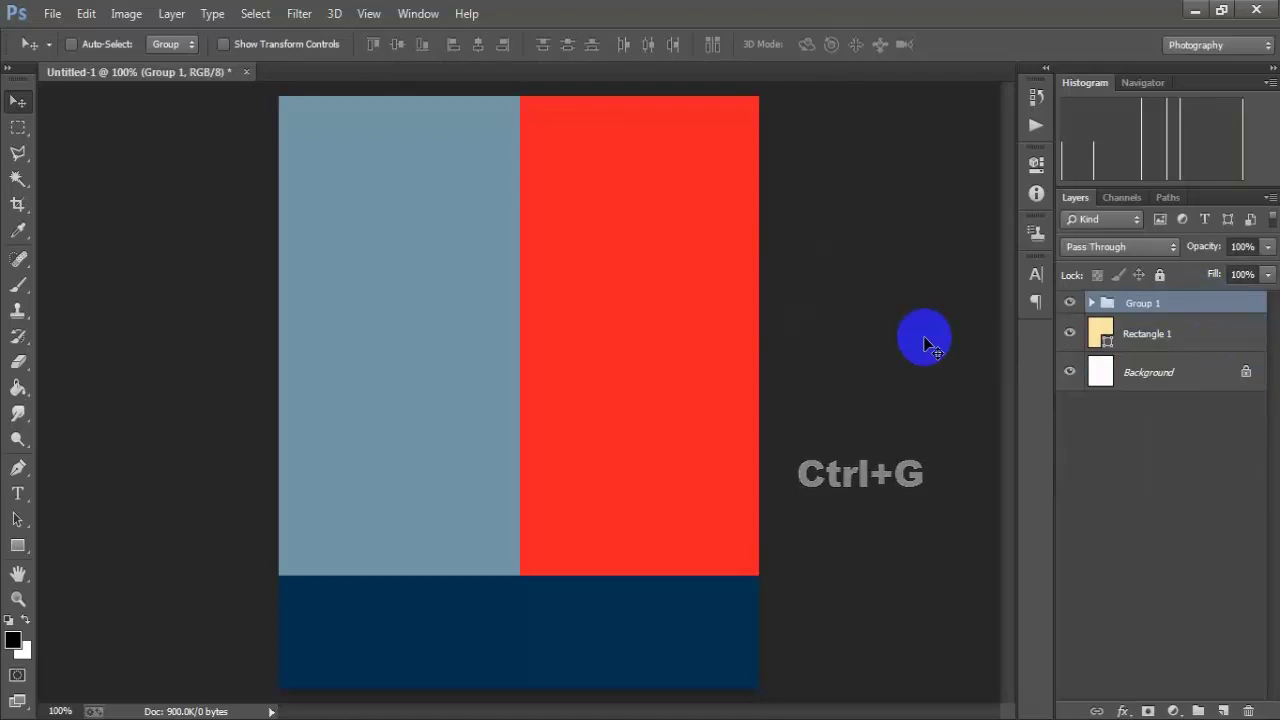
left_click(1070, 303)
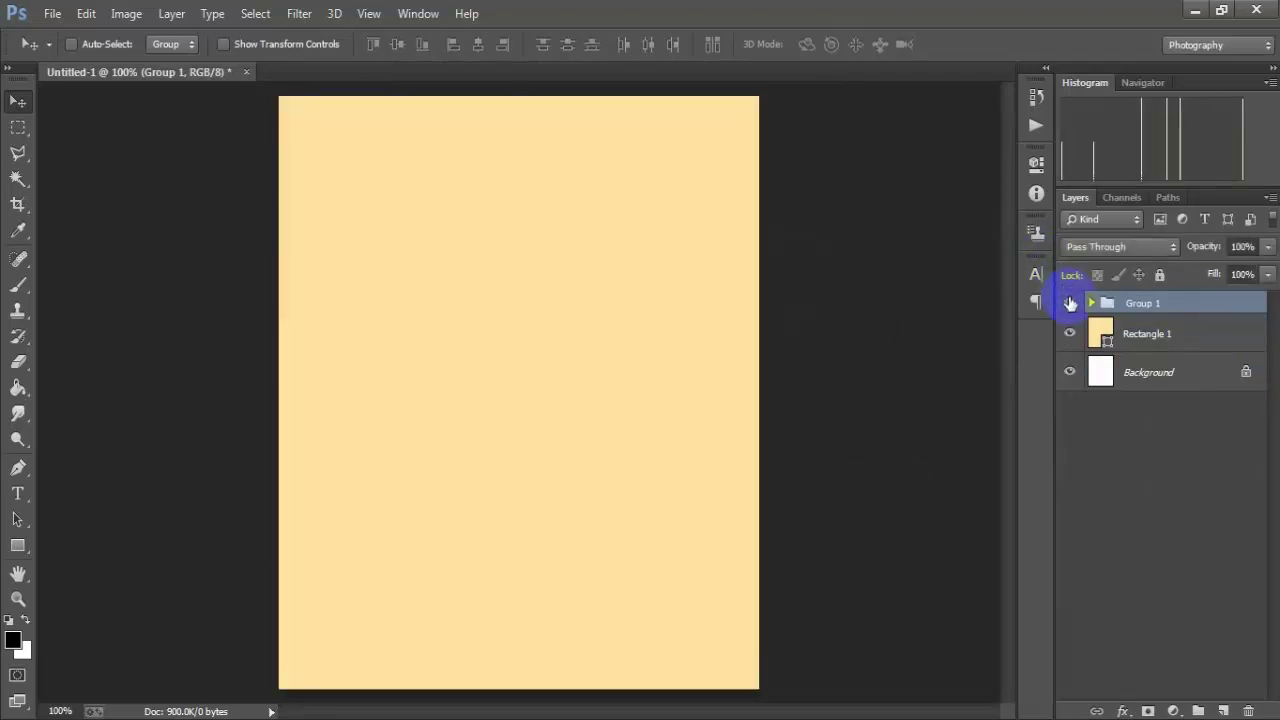
Scale Group 1 down to about 93% so a cream border frames the colour blocks.
key("ctrl+t")
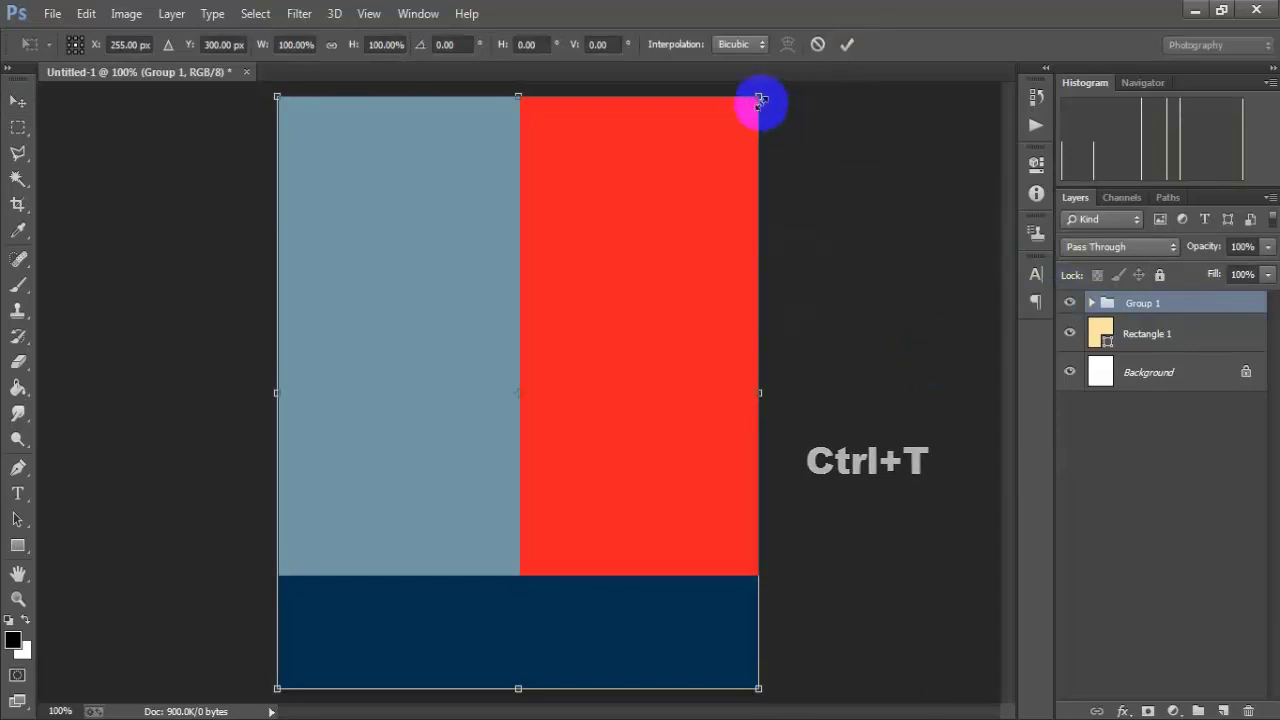
left_click_drag(758, 97, 742, 118)
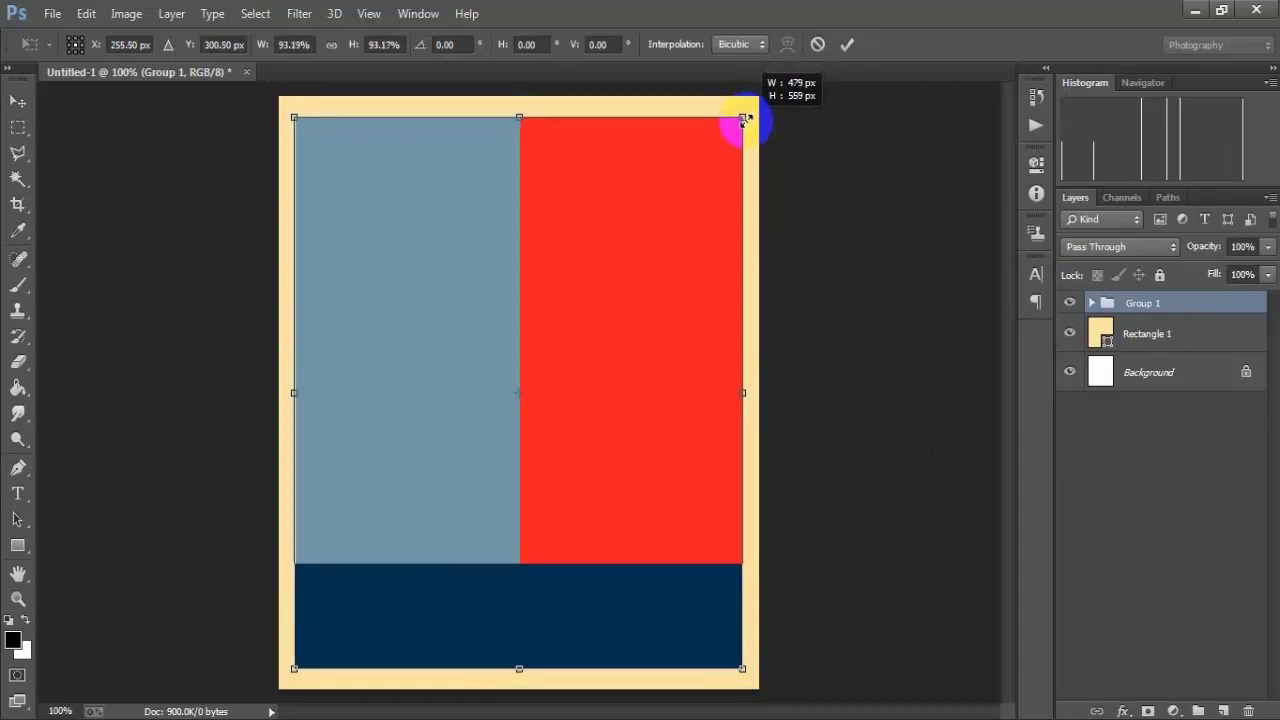
left_click(846, 44)
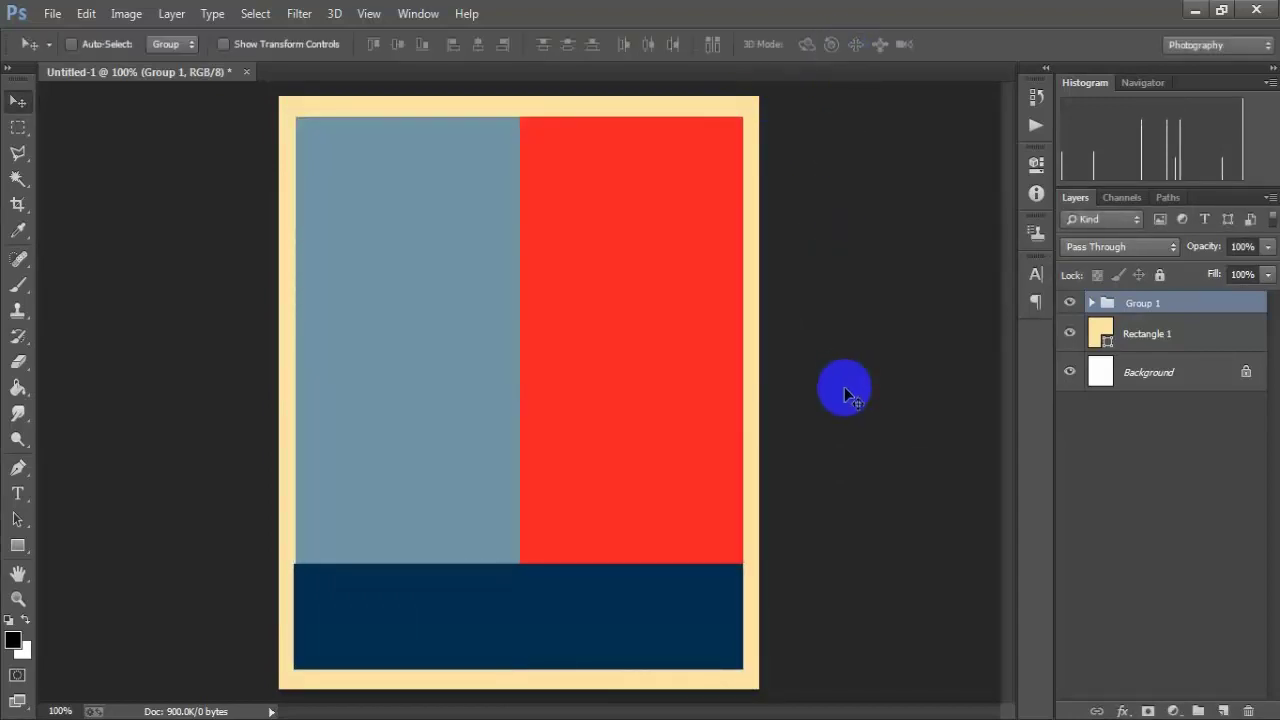
left_click(1068, 302)
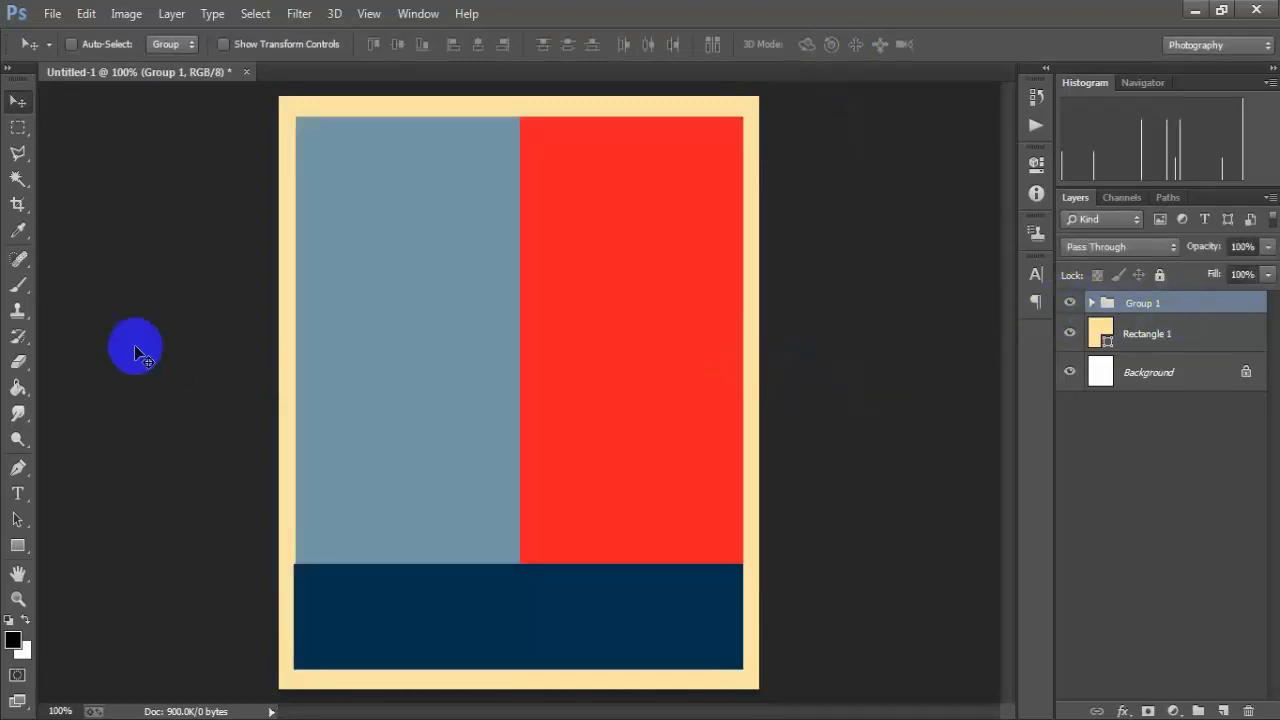
Place the Model photo as a linked layer, enlarged and lowered to rest on the navy band.
left_click(52, 14)
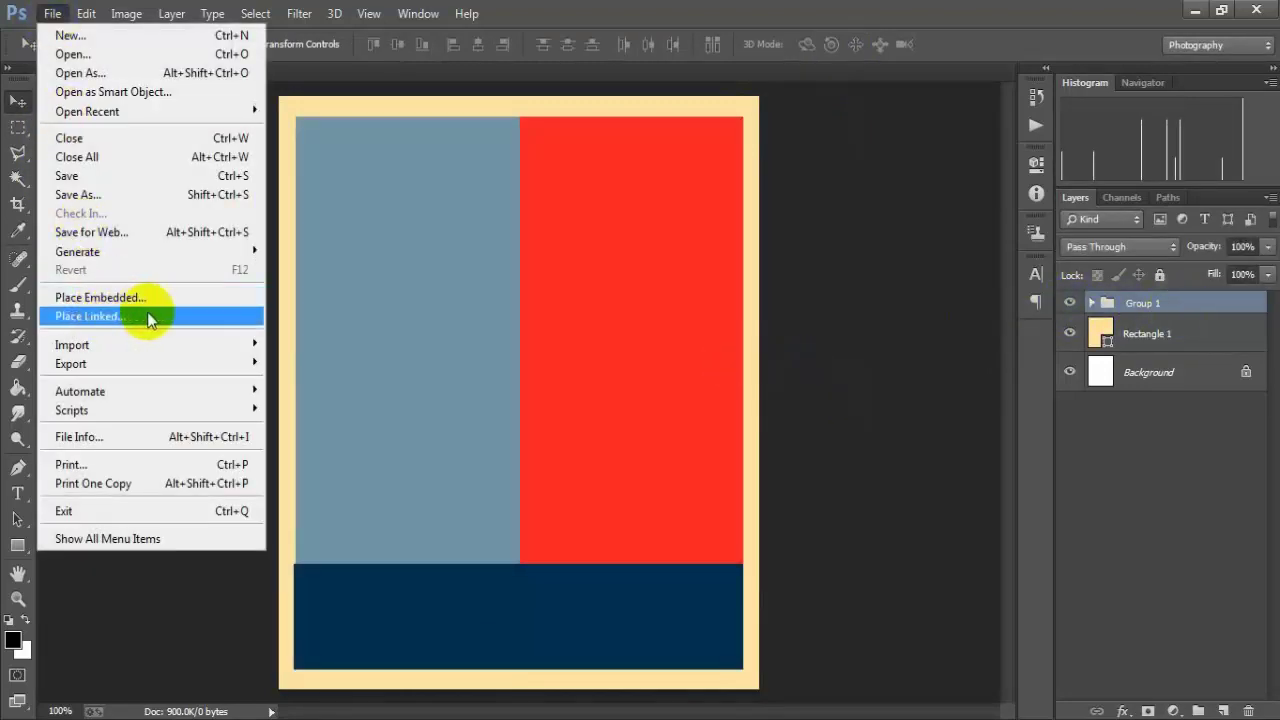
left_click(150, 315)
left_click(216, 158)
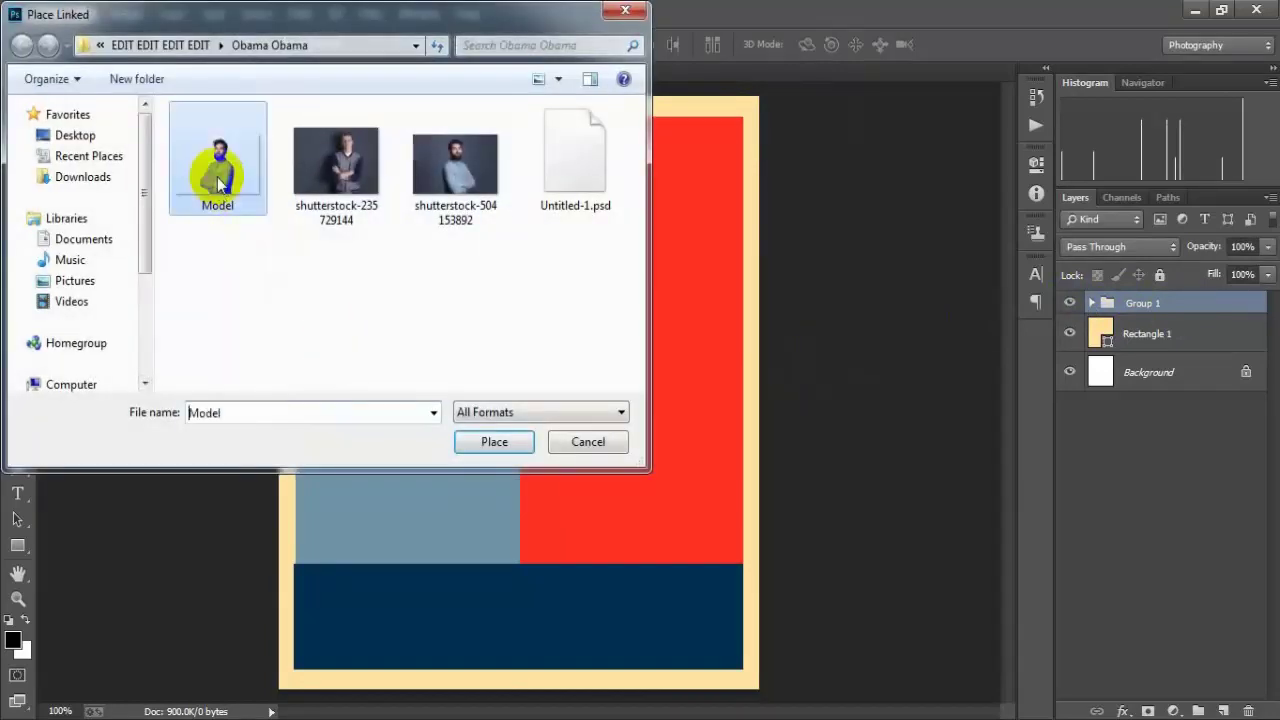
left_click(509, 443)
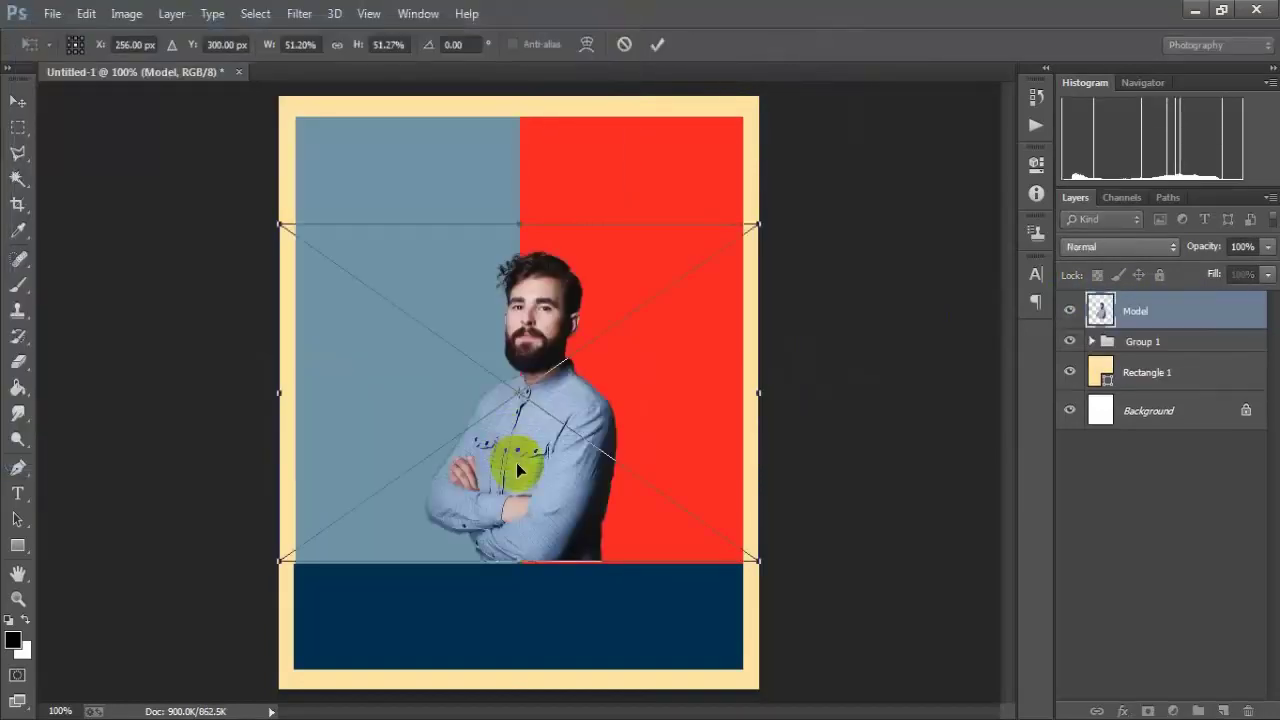
left_click_drag(516, 462, 519, 369)
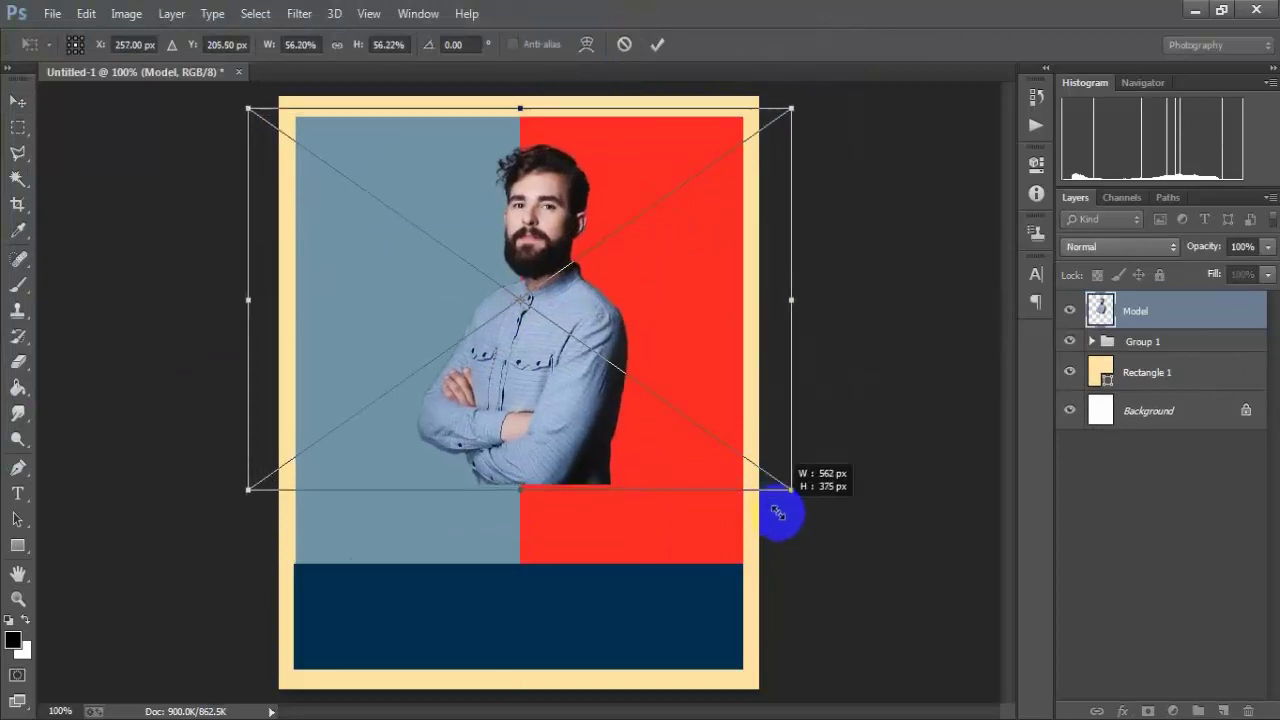
left_click_drag(757, 466, 792, 546)
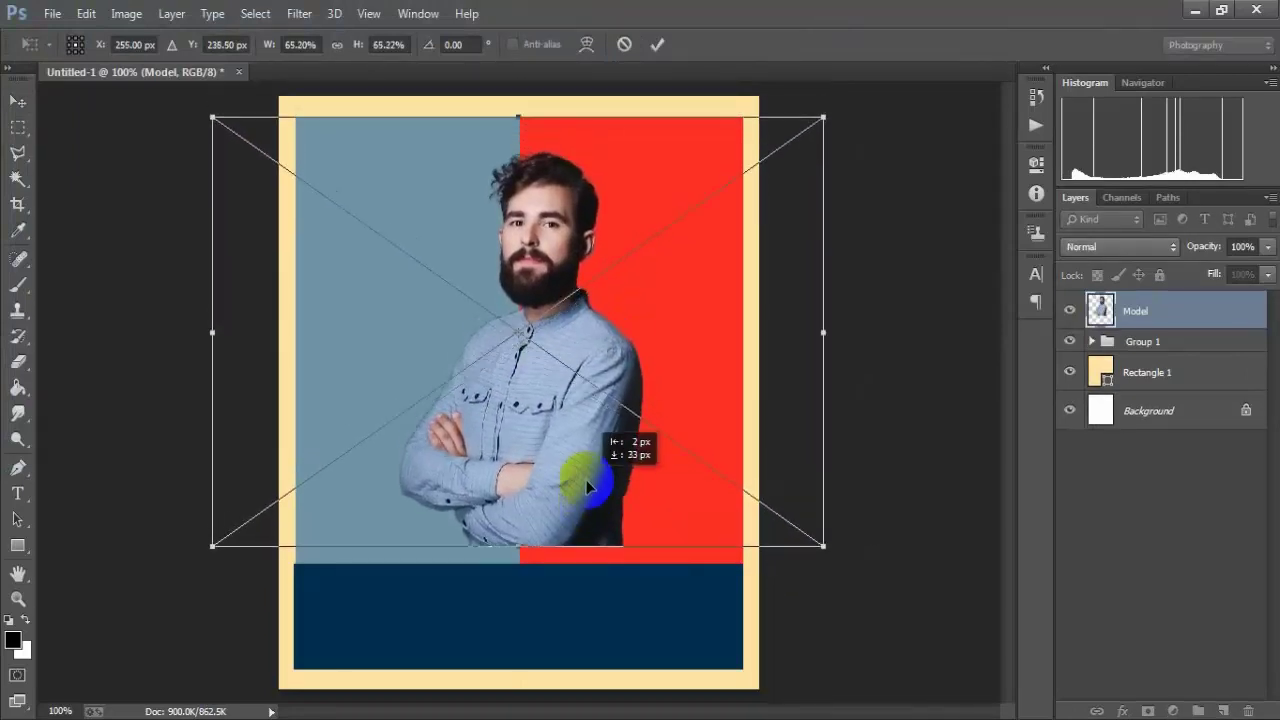
left_click_drag(593, 458, 588, 508)
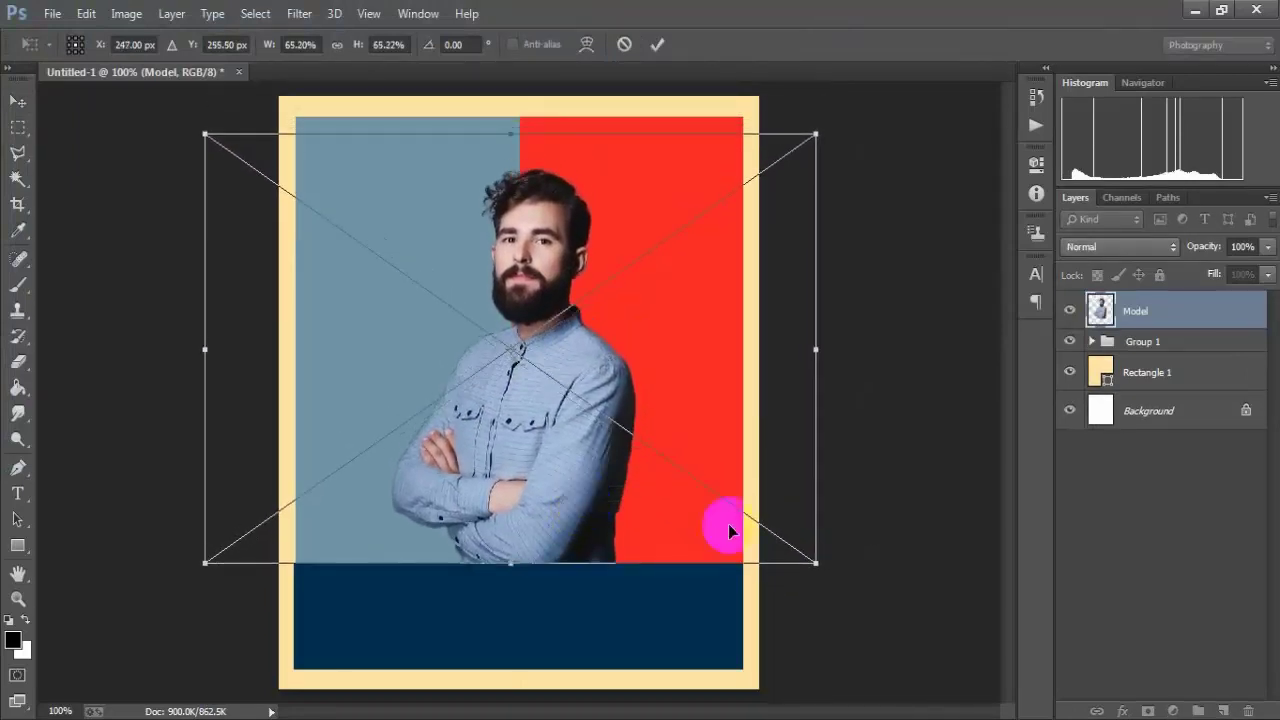
left_click(657, 44)
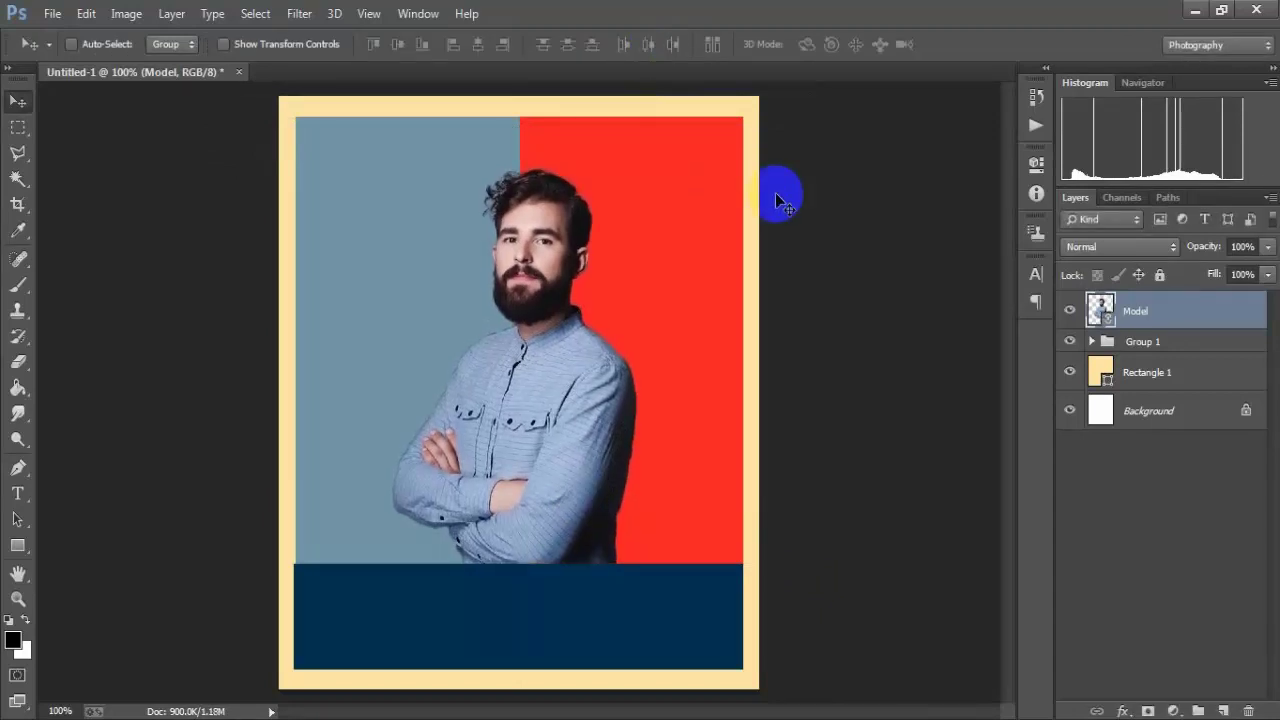
Centre the Model layer horizontally on the poster and rasterize it.
left_click(1173, 418, "ctrl")
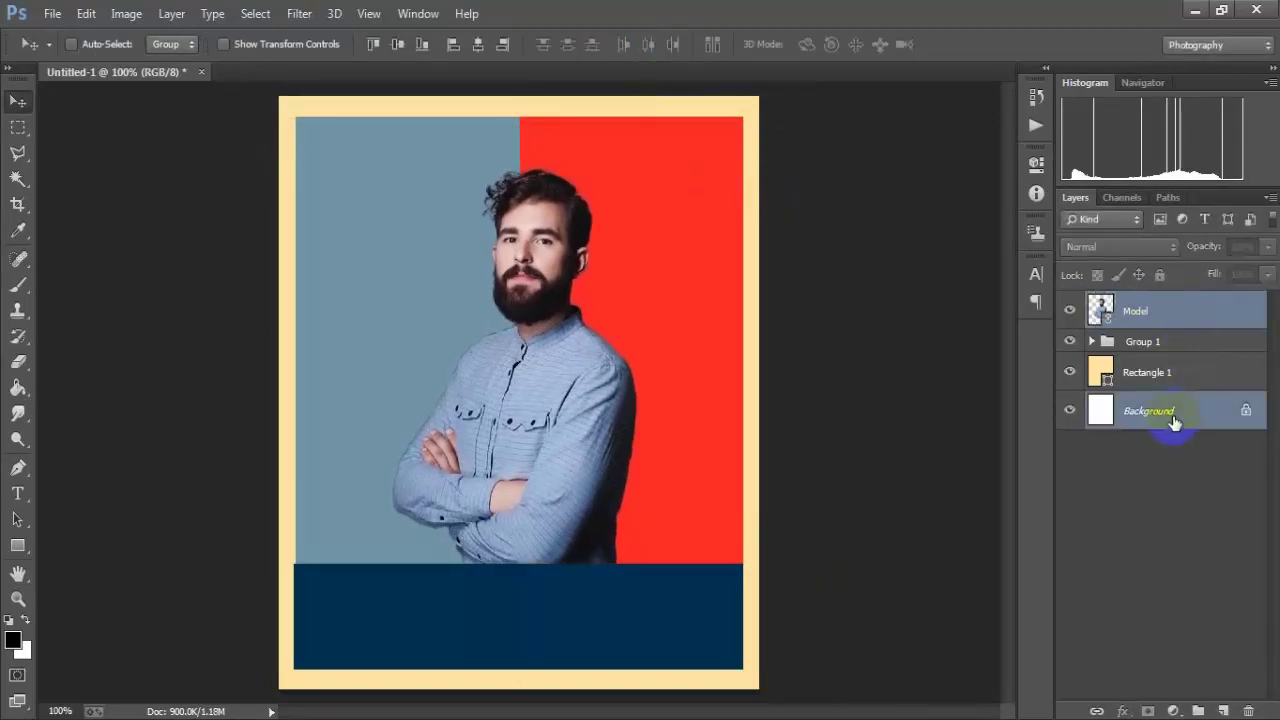
left_click(477, 50)
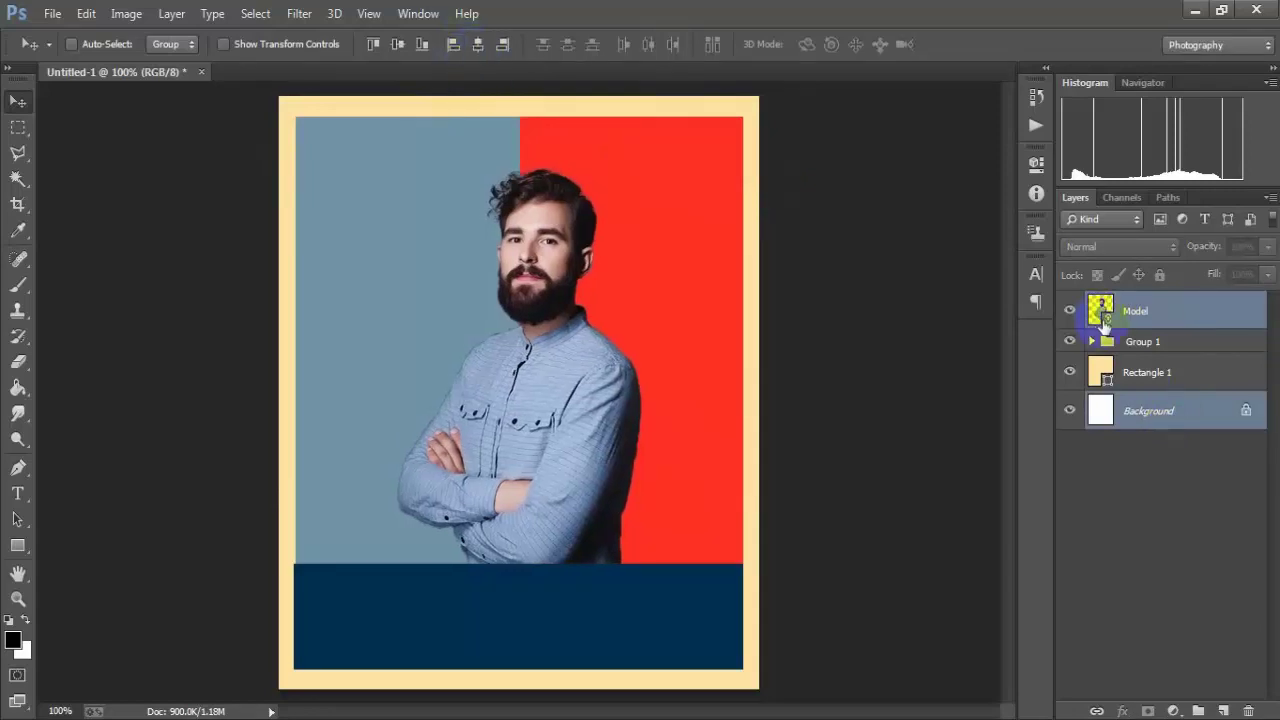
left_click(1173, 318)
right_click(1165, 312)
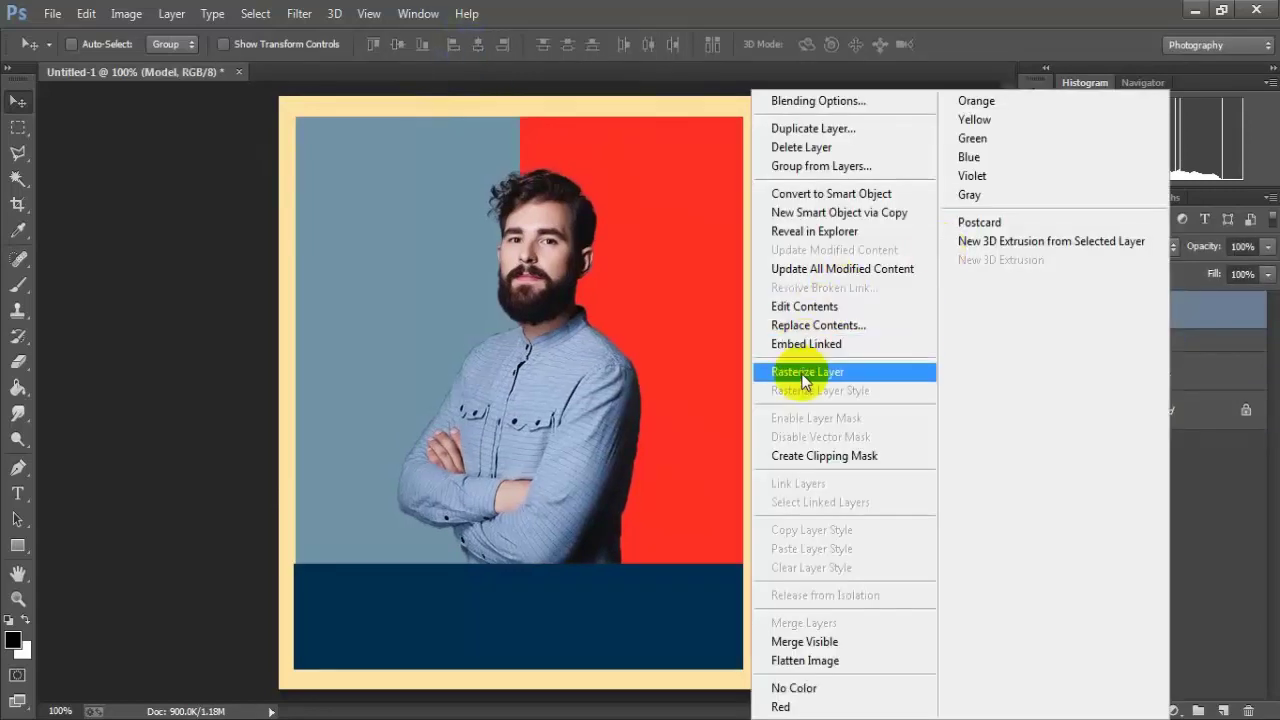
left_click(807, 372)
key("Left")
key("Left")
key("Left")
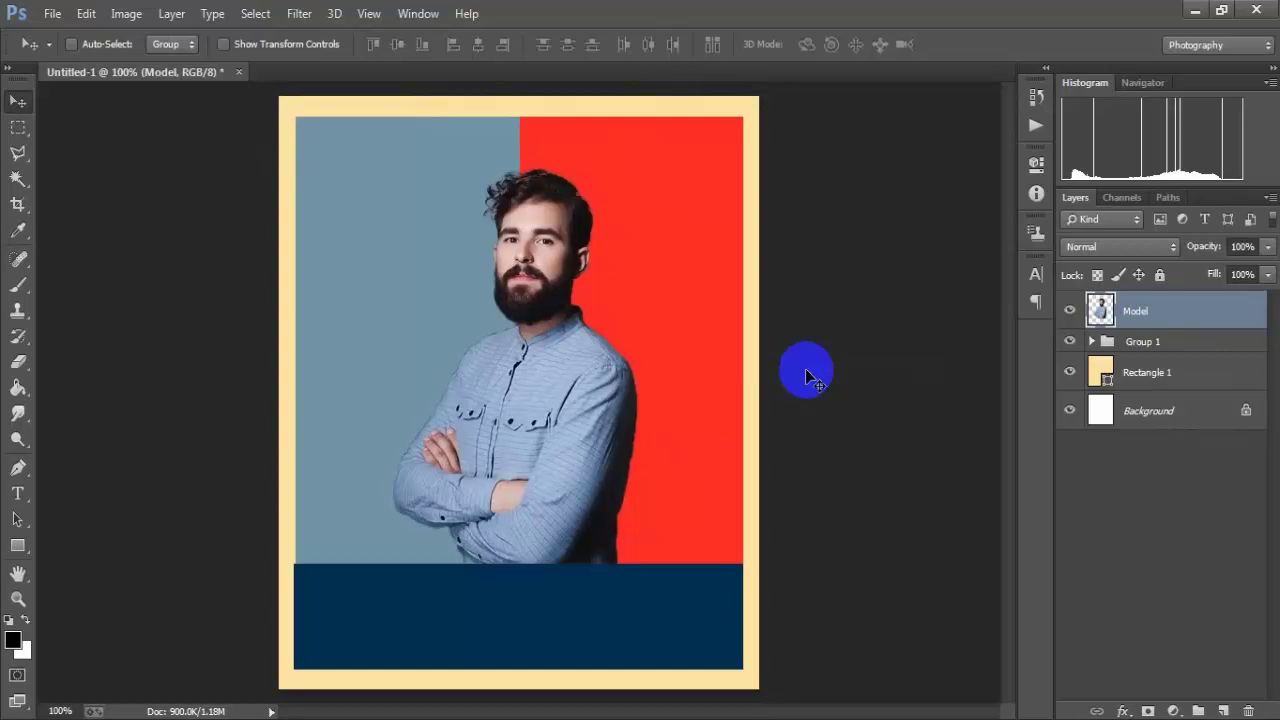
key("Left")
key("Left")
key("Left")
key("Left")
key("Left")
key("Left")
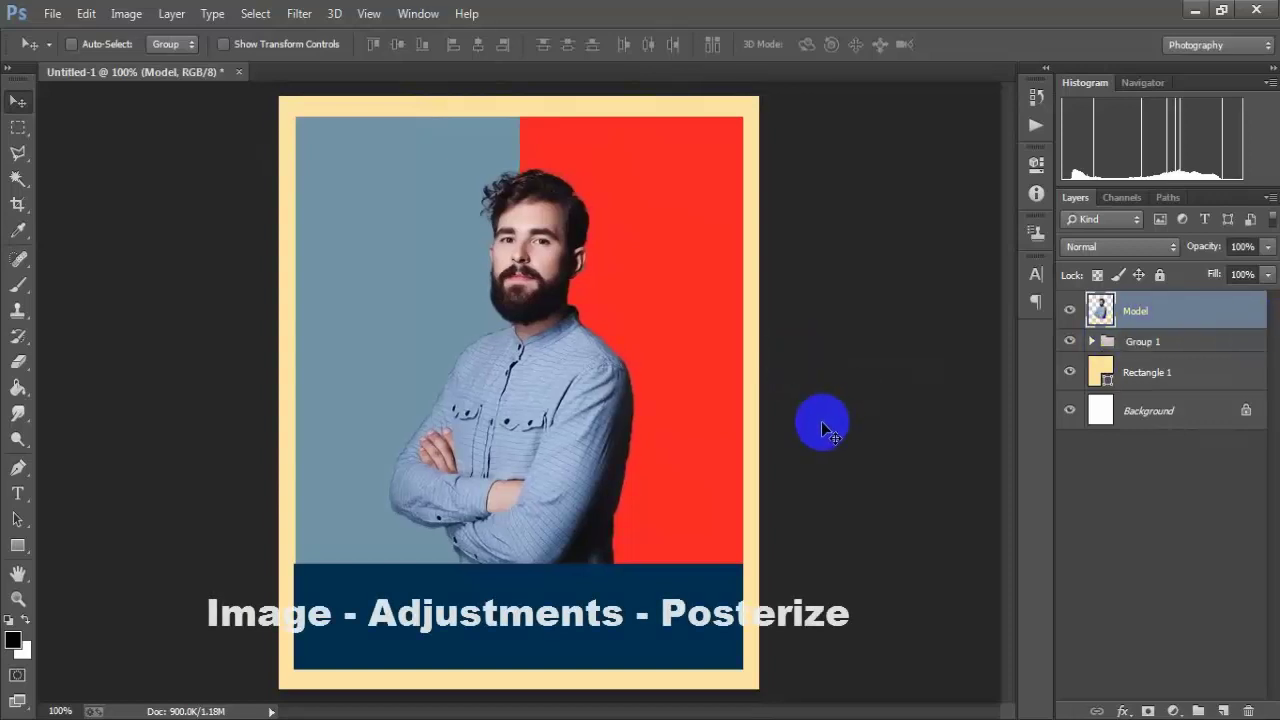
Apply Posterize with 5 levels to the Model photo.
left_click(126, 13)
mouse_move(154, 63)
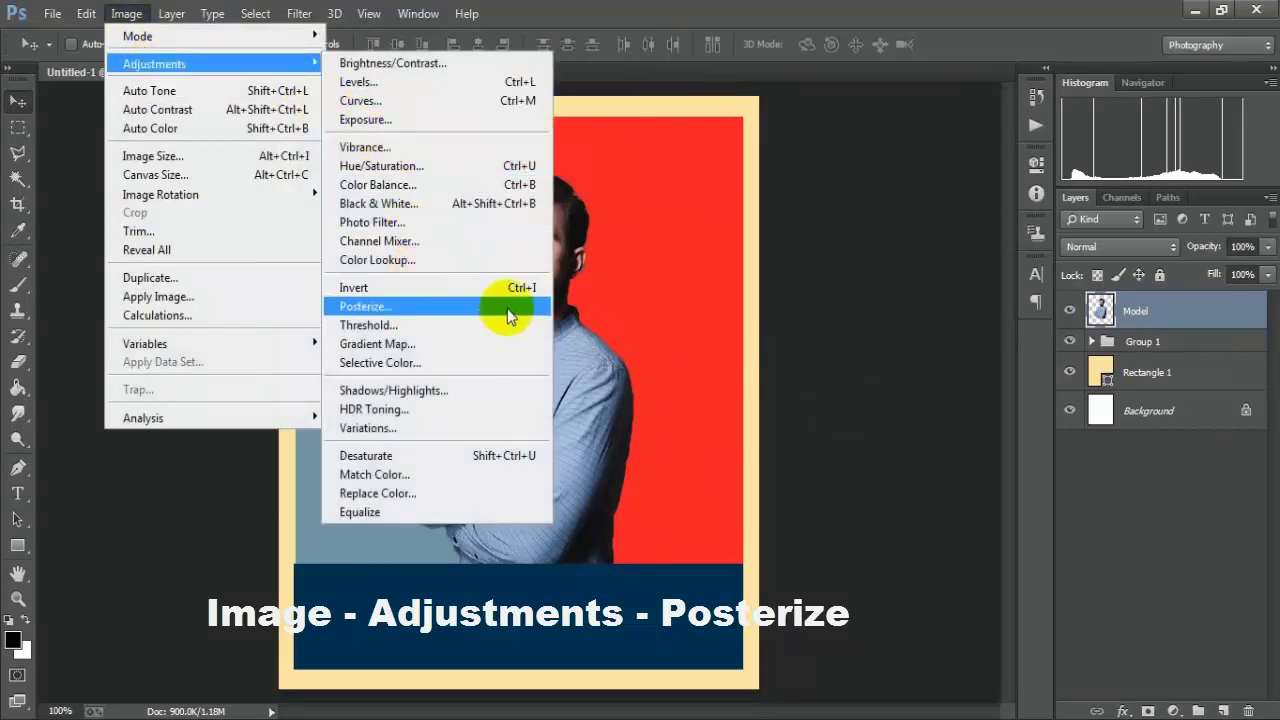
left_click(476, 310)
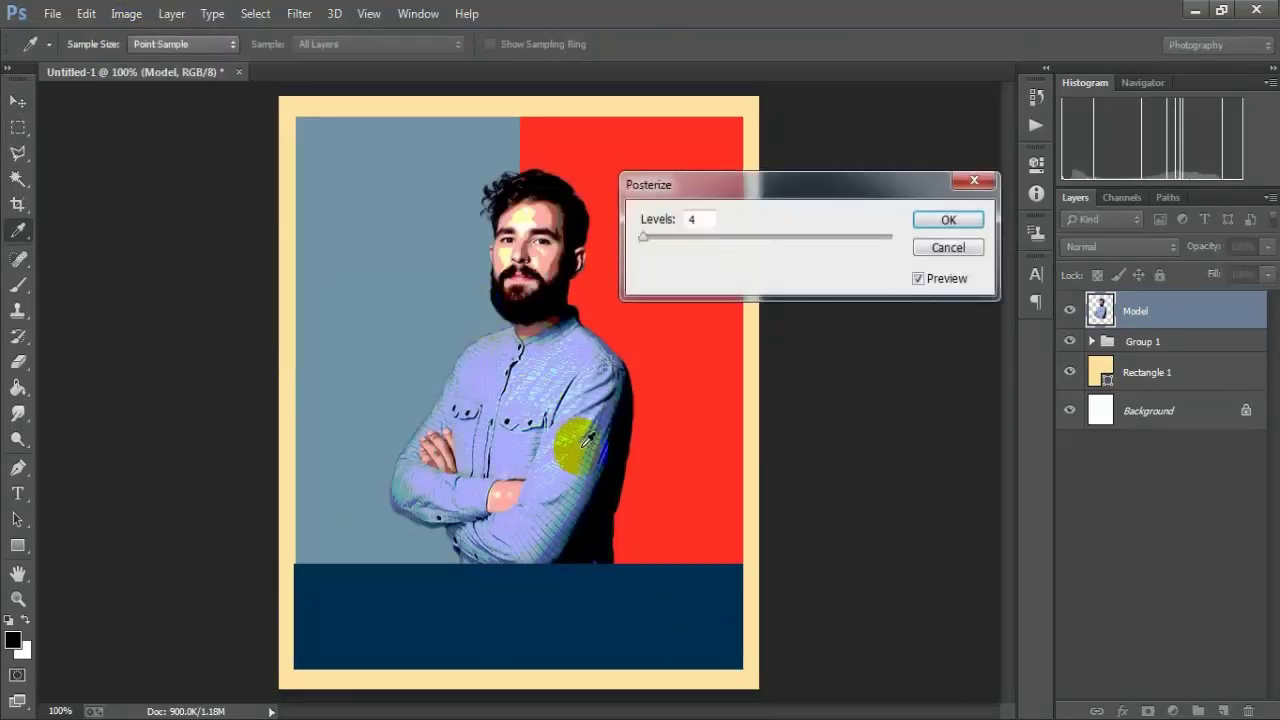
double_click(701, 221)
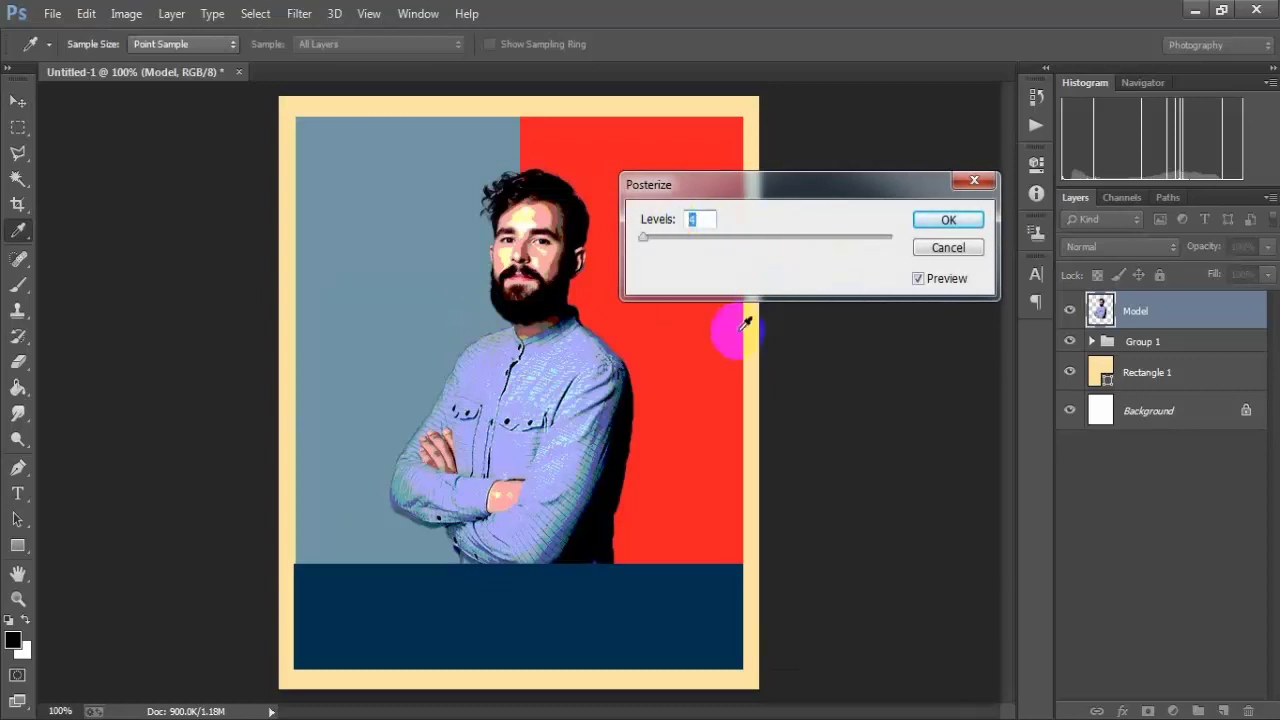
type("5")
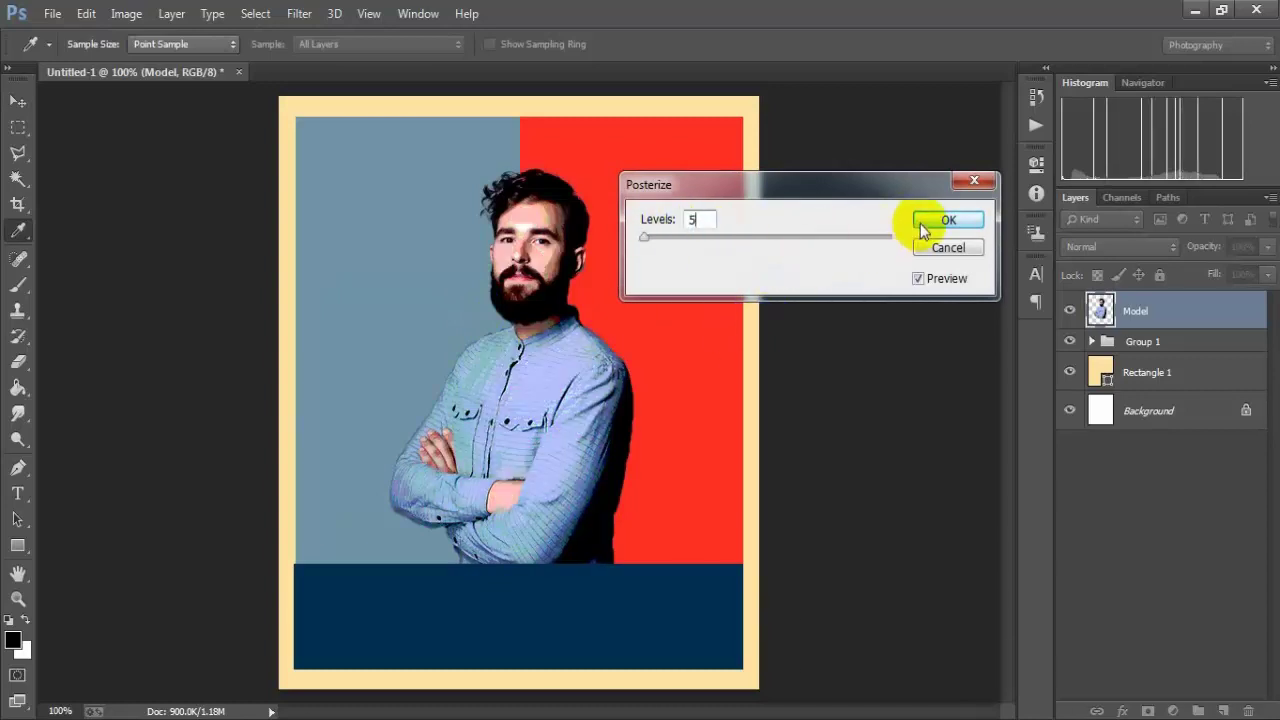
left_click(946, 220)
key("v")
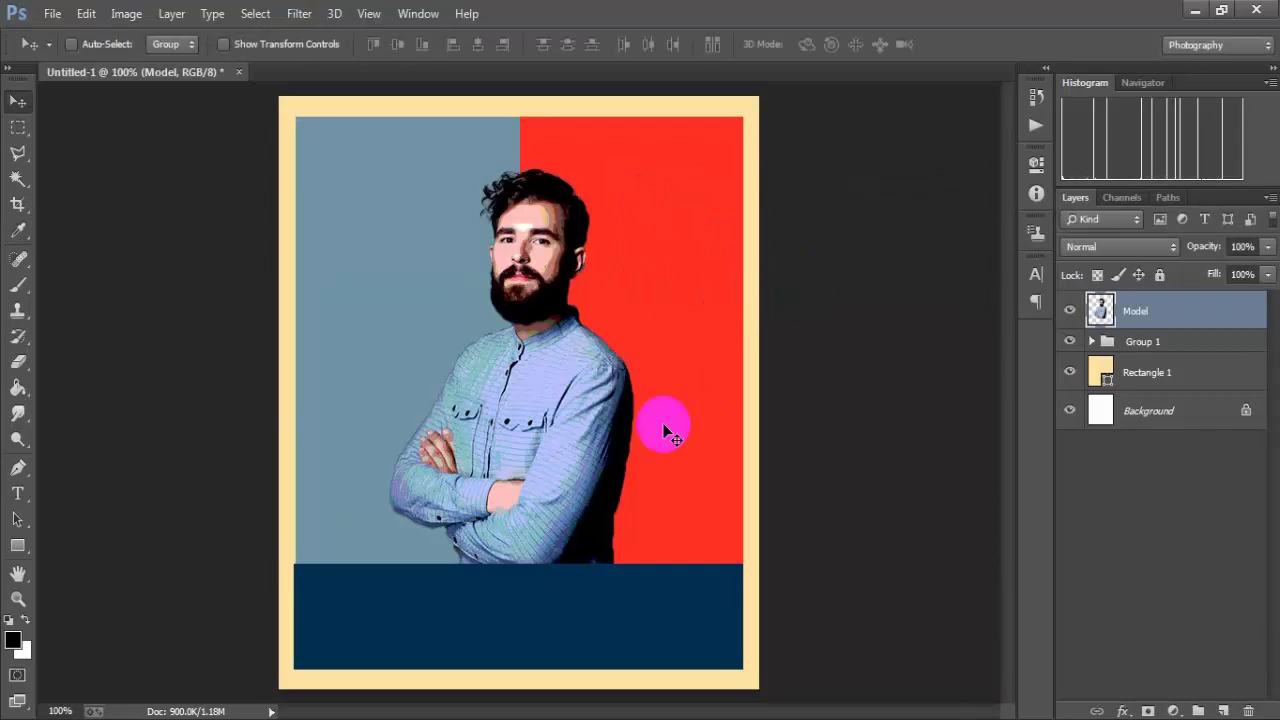
Add a Gradient Map to the Model photo and set its dark end stop to navy 00314f.
left_click(128, 16)
mouse_move(154, 64)
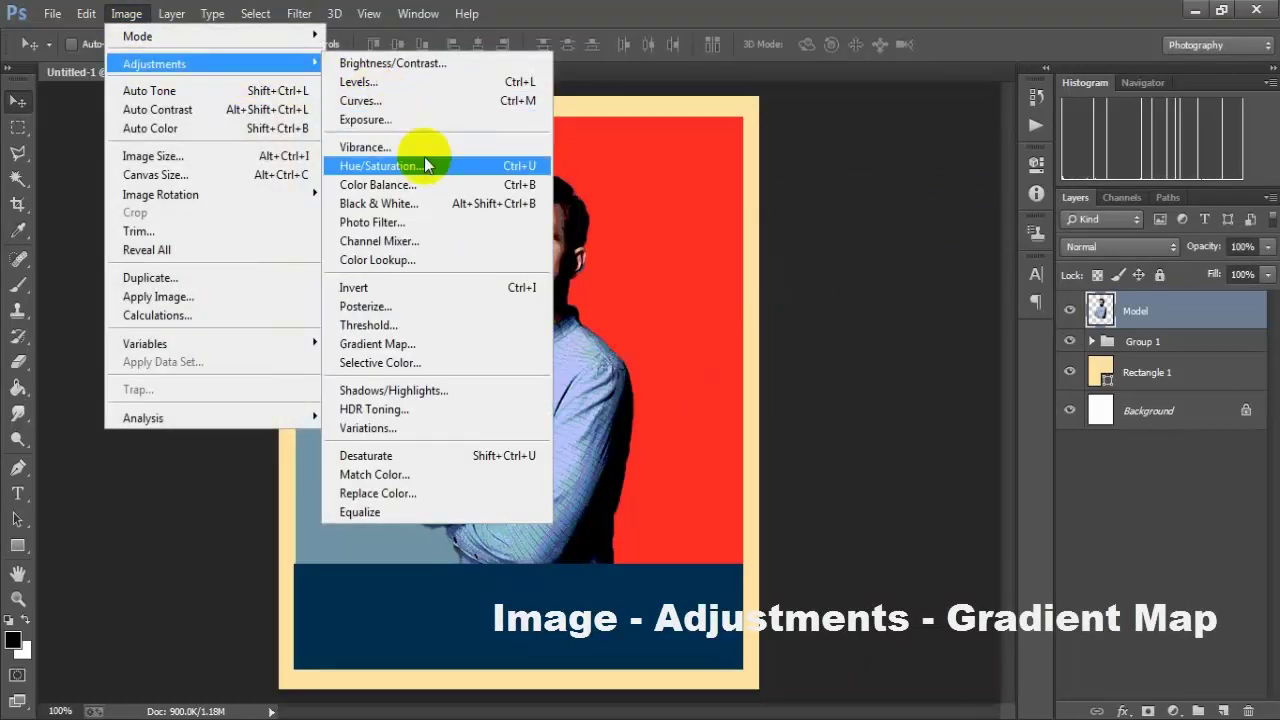
left_click(524, 347)
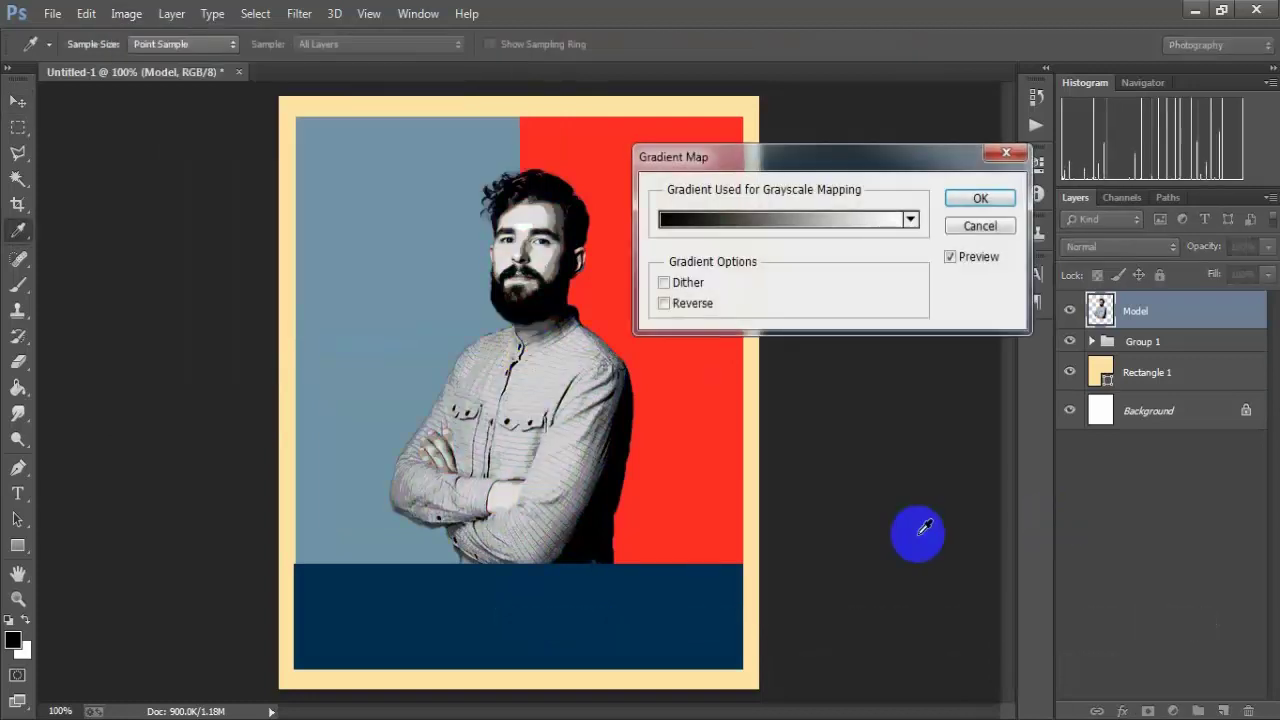
left_click(797, 225)
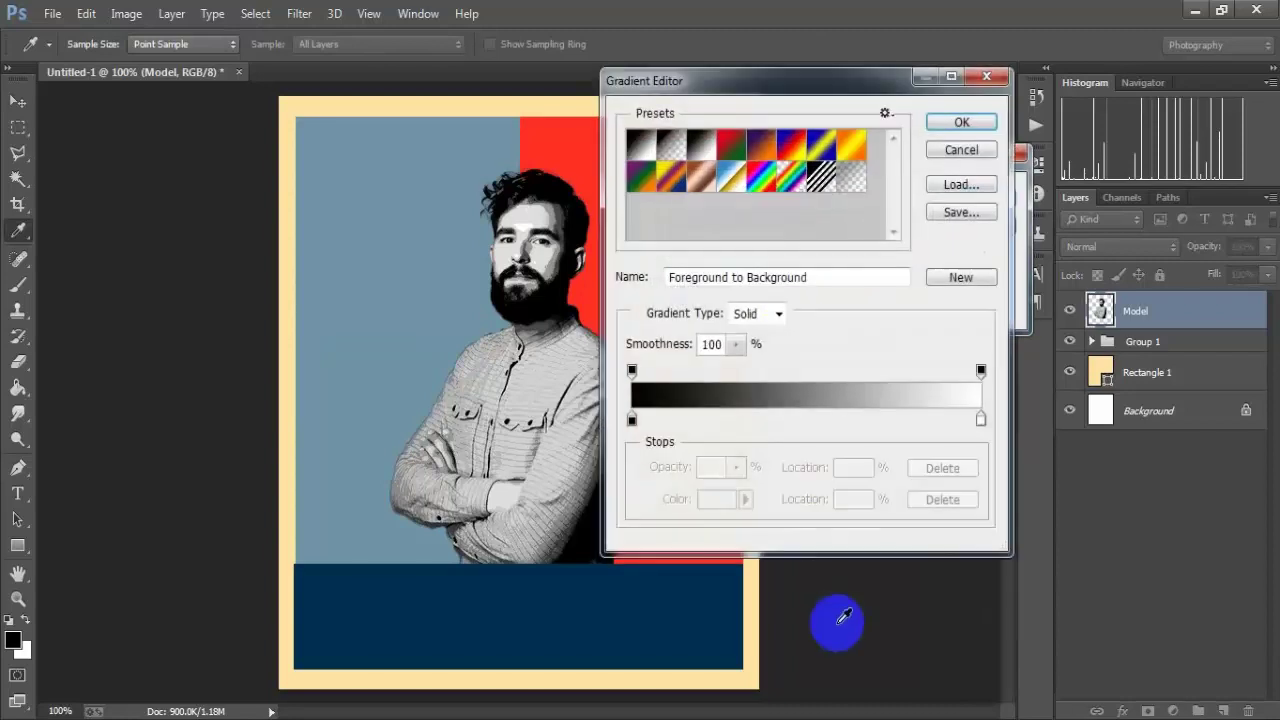
left_click(631, 421)
left_click(716, 499)
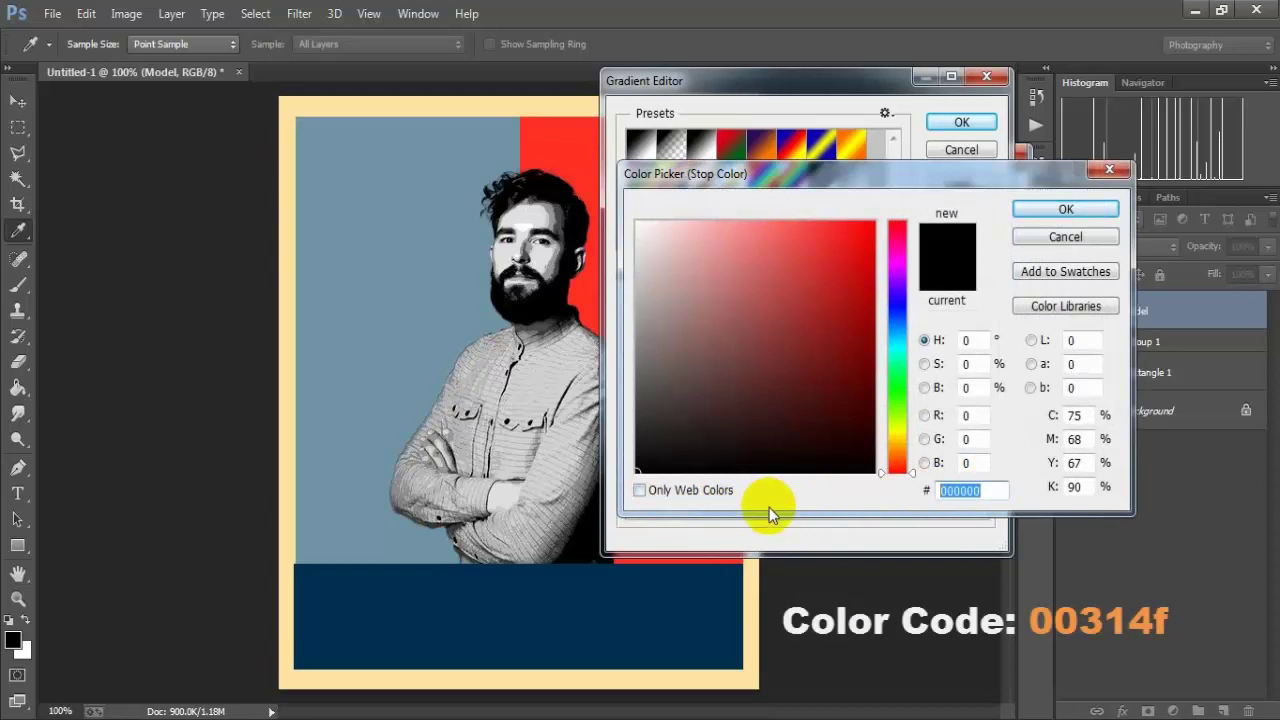
type("0031")
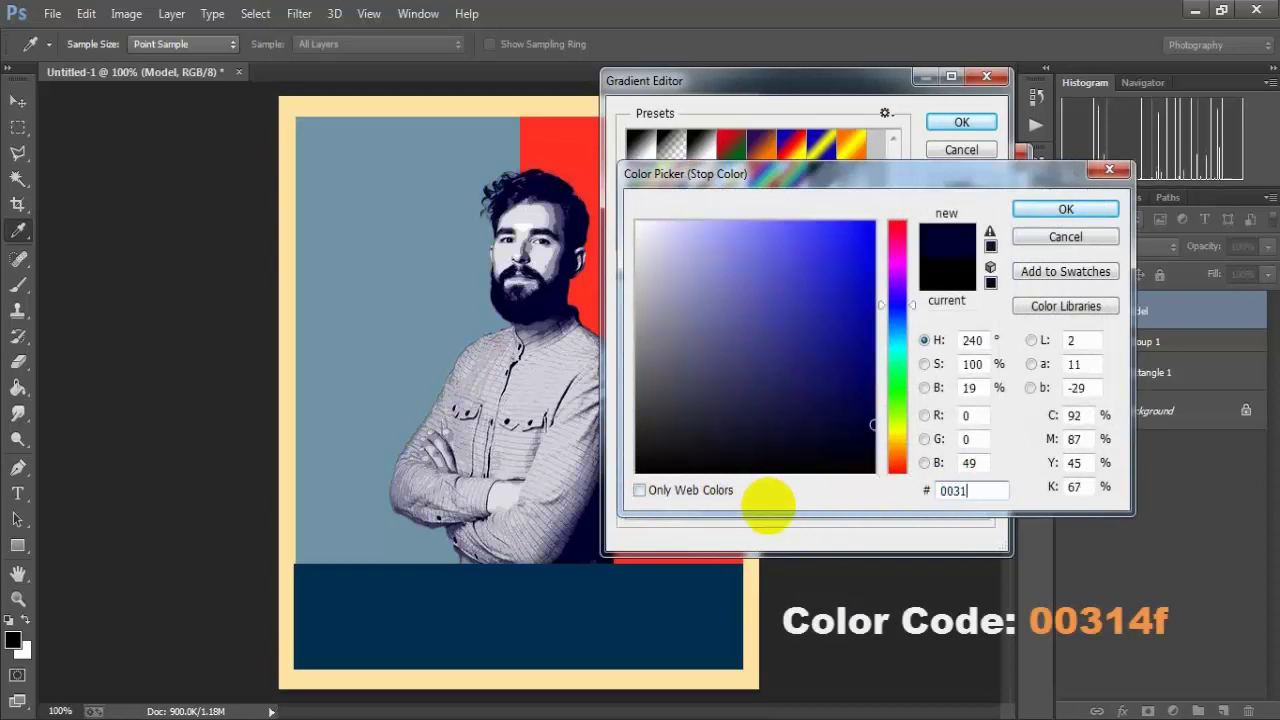
type("4")
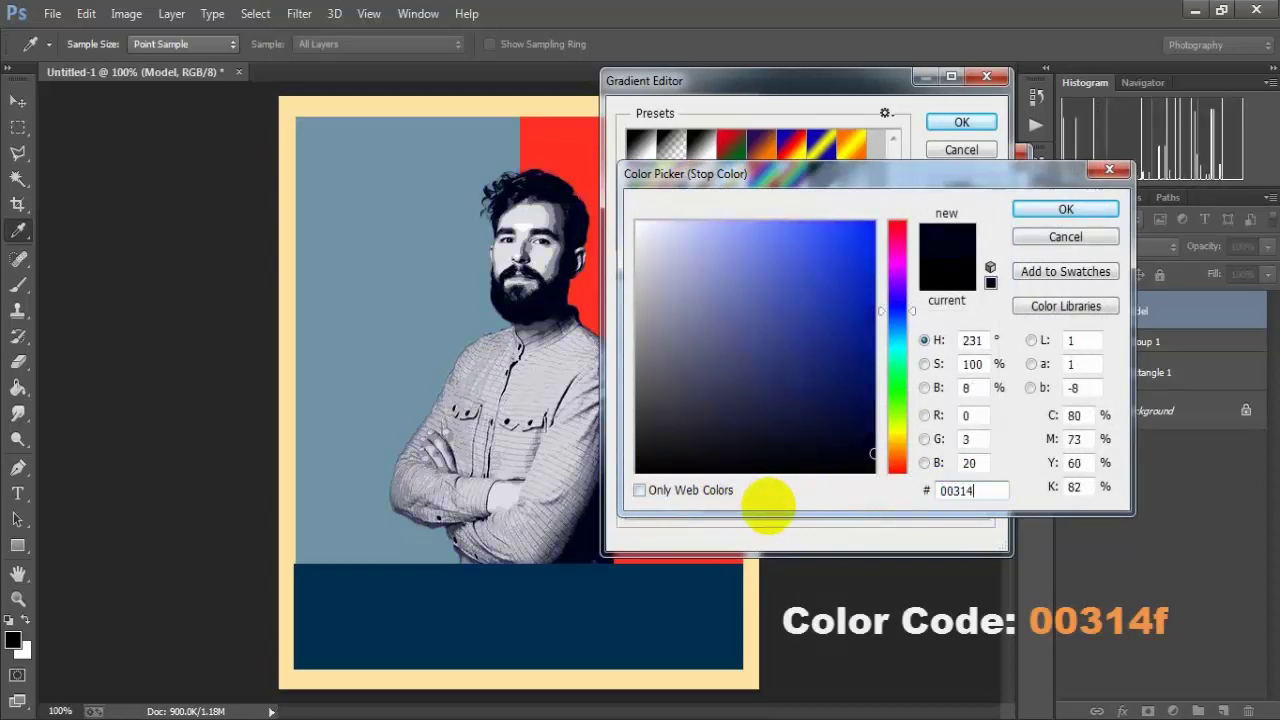
type("f")
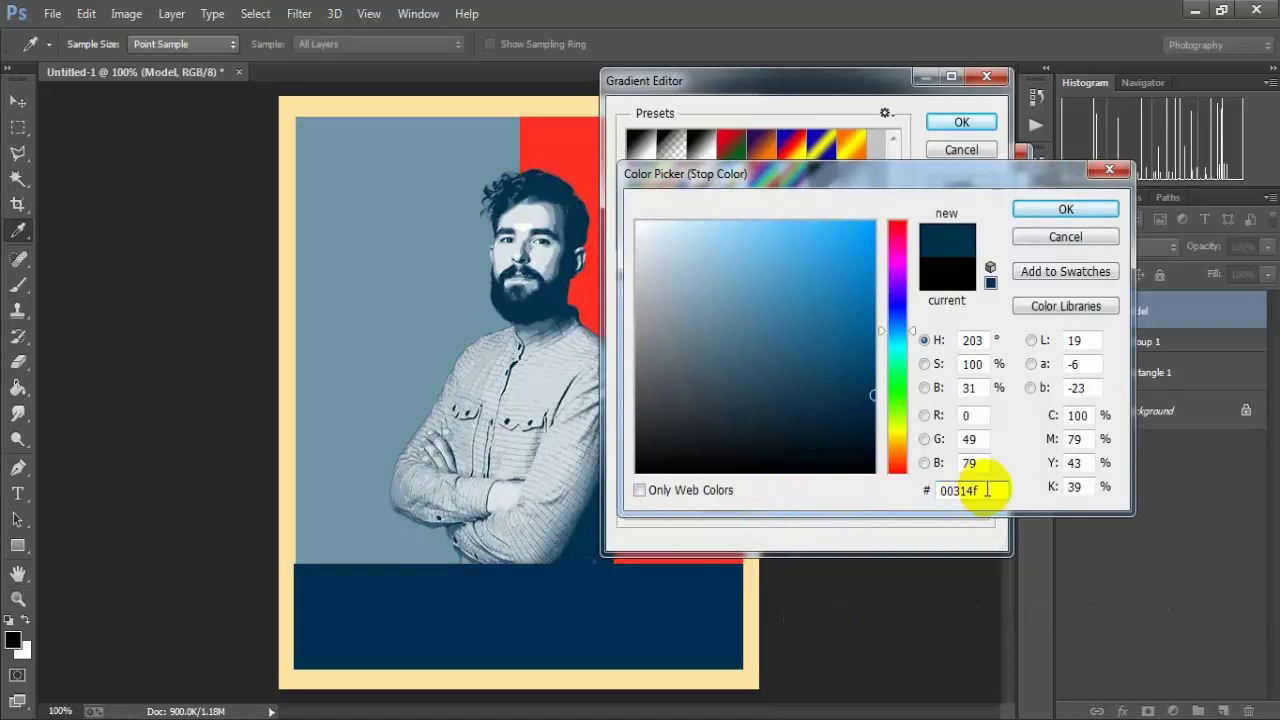
left_click(1048, 208)
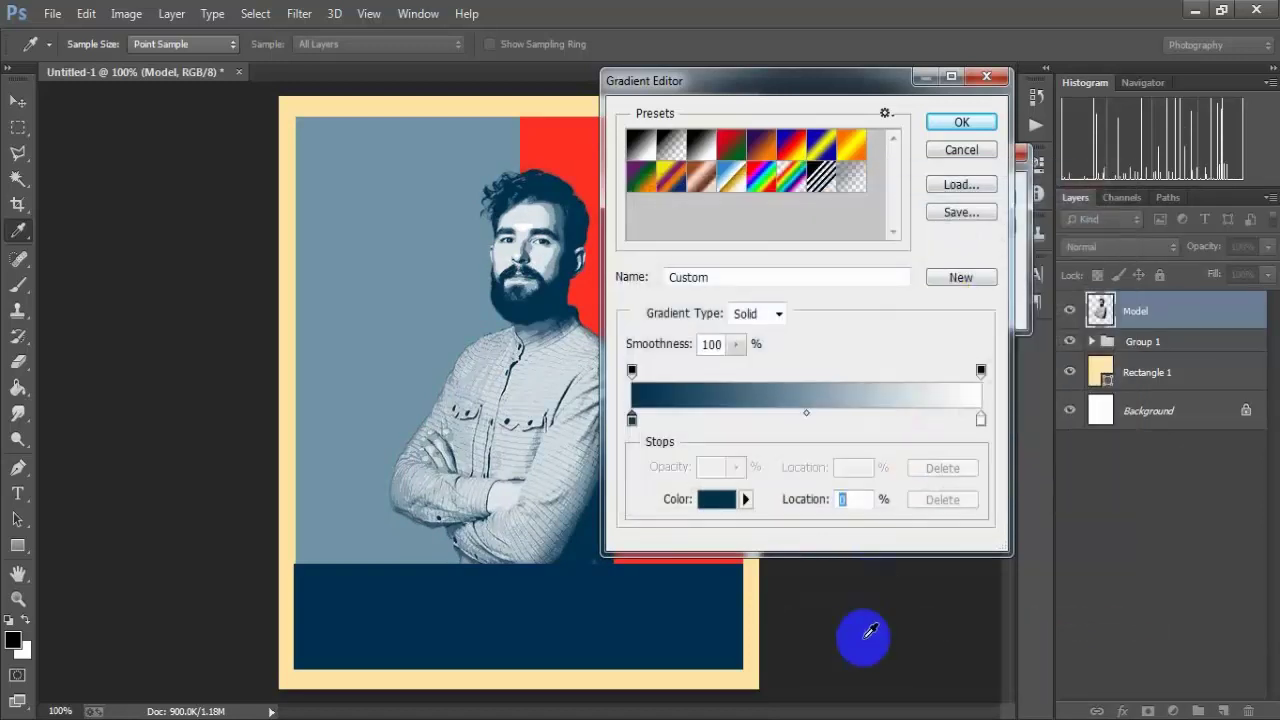
Add gradient stops at 23% in red ed1b24 and 55% in blue-grey 7498a4.
left_click(714, 418)
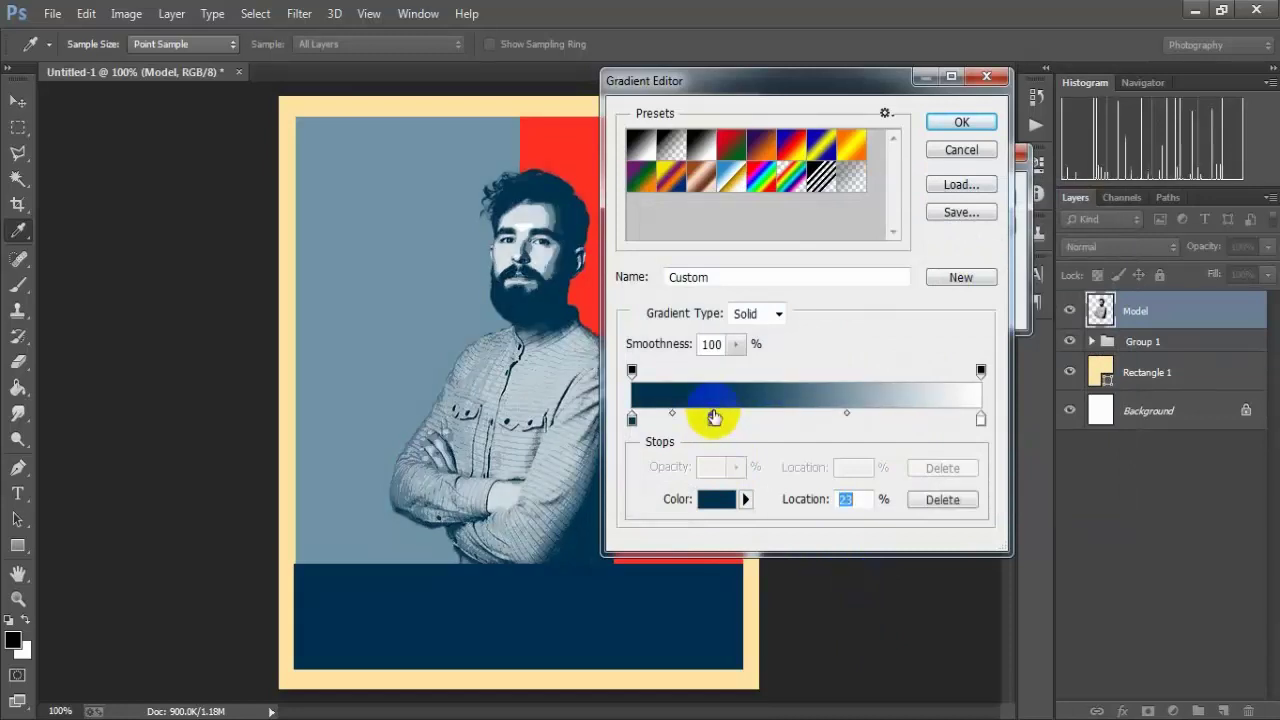
left_click(715, 505)
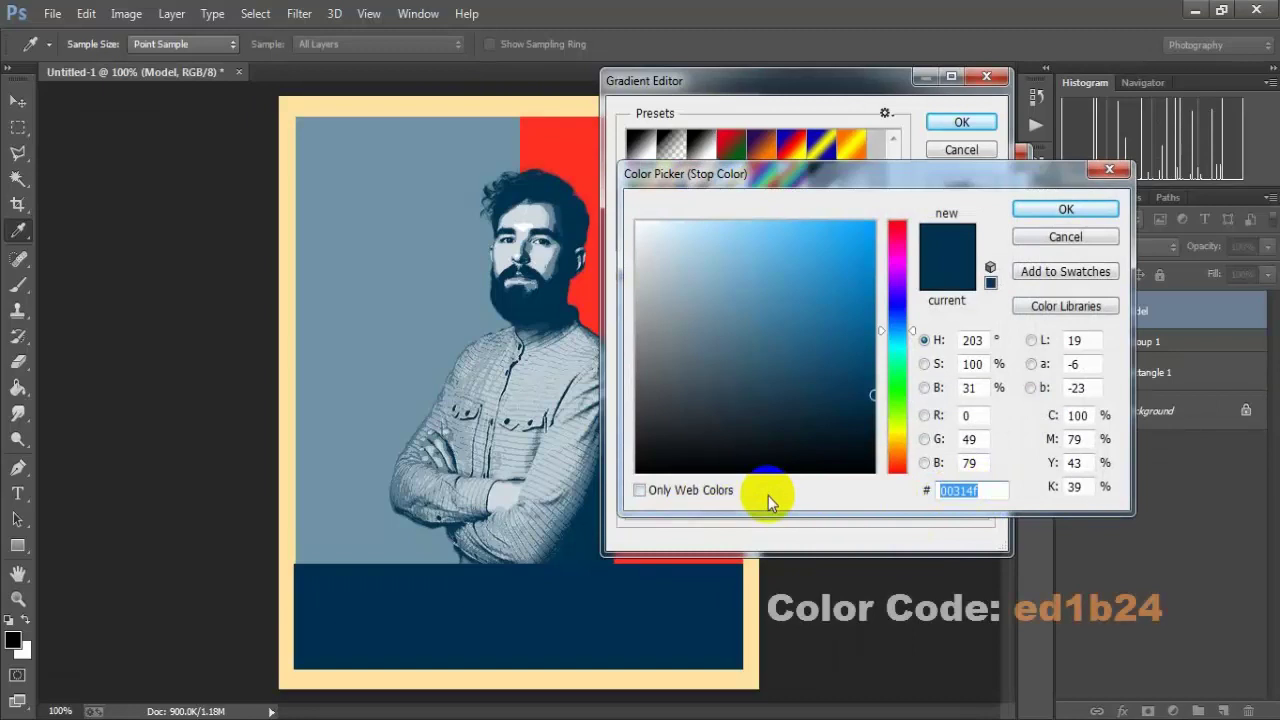
type("e")
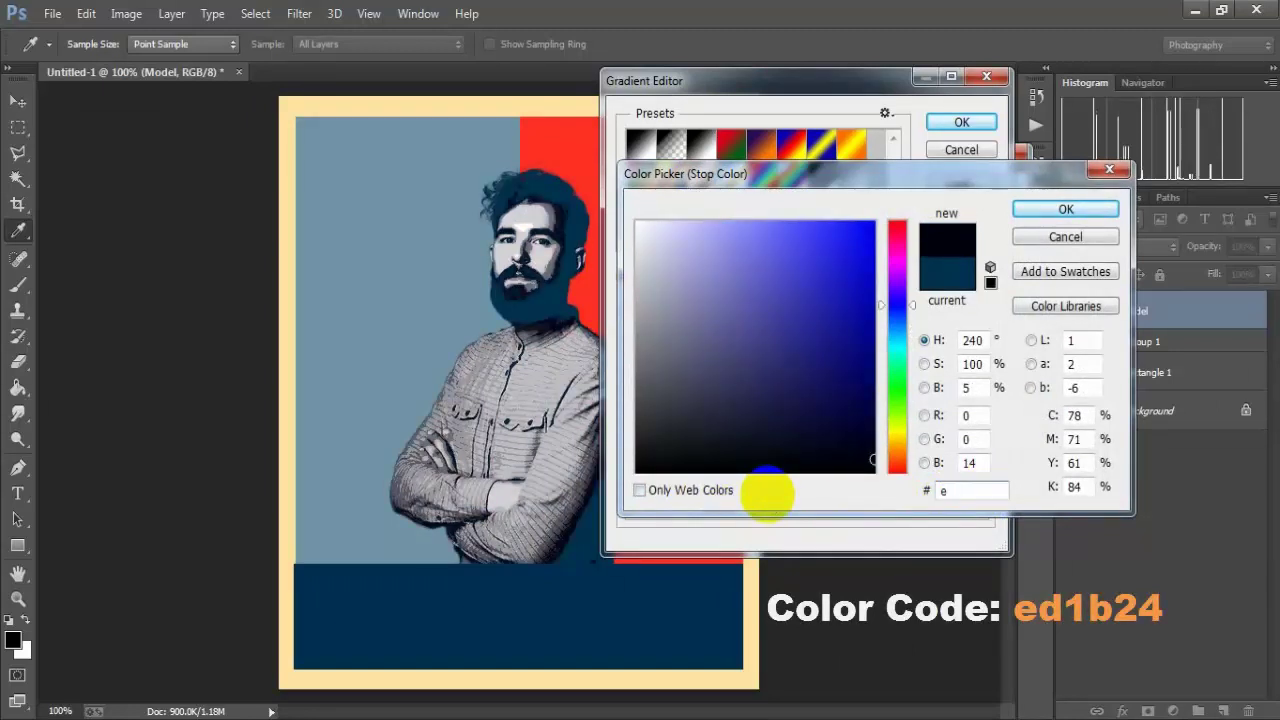
type("d")
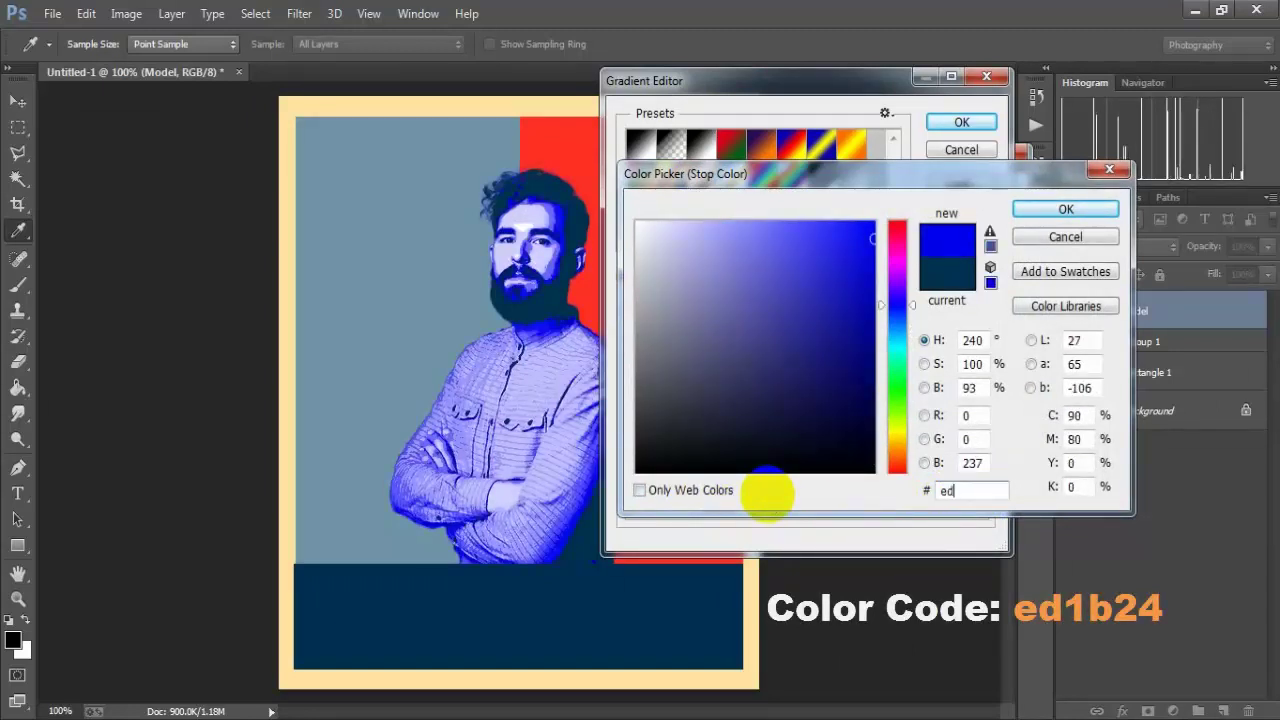
type("1b24")
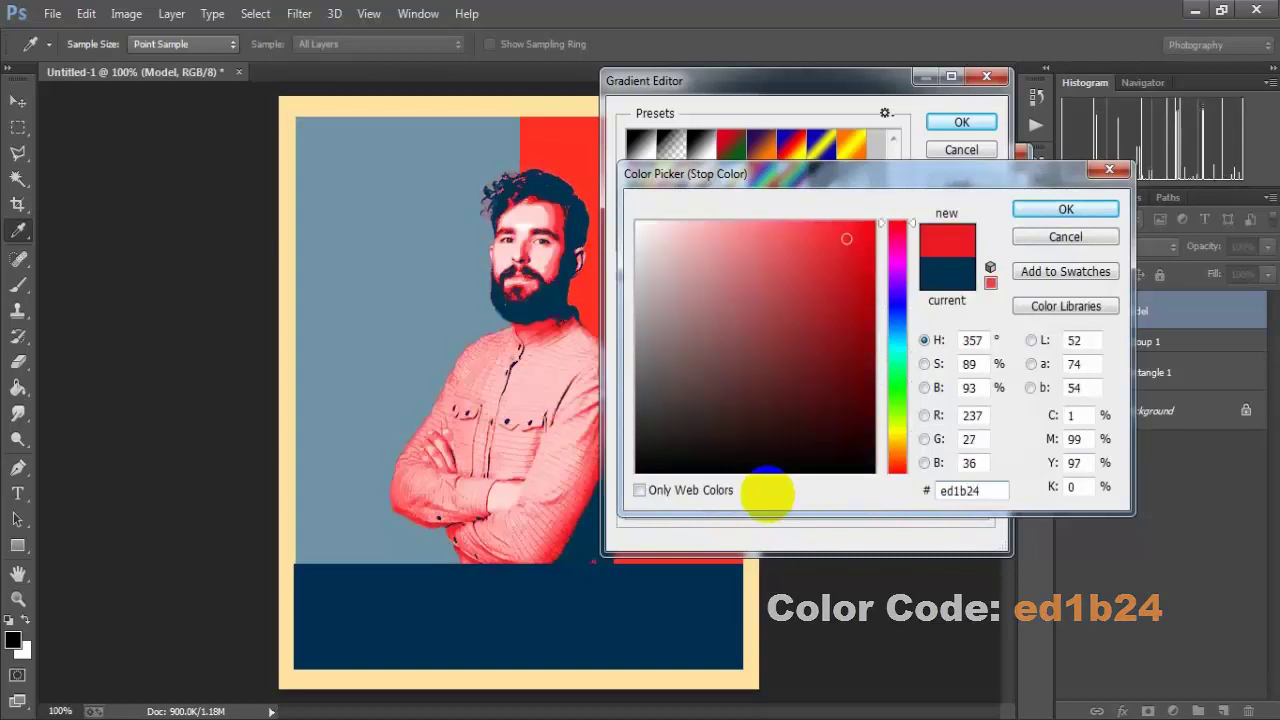
left_click(905, 580)
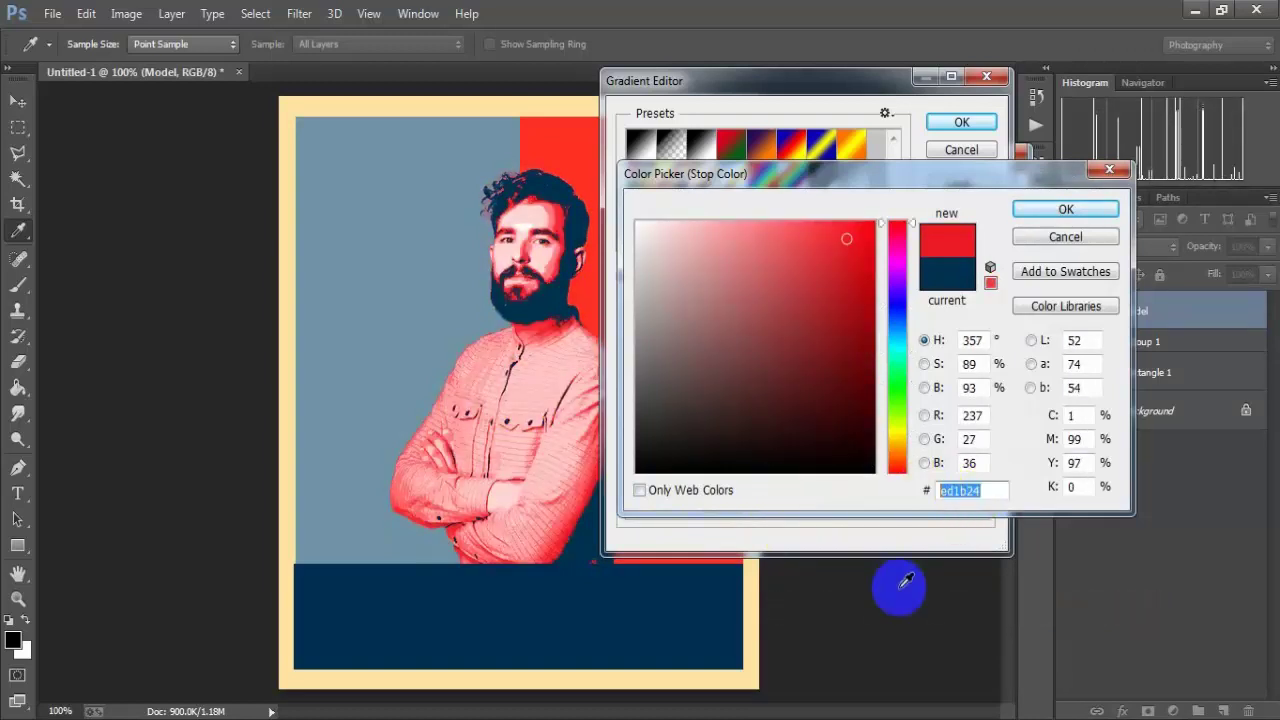
left_click(1058, 210)
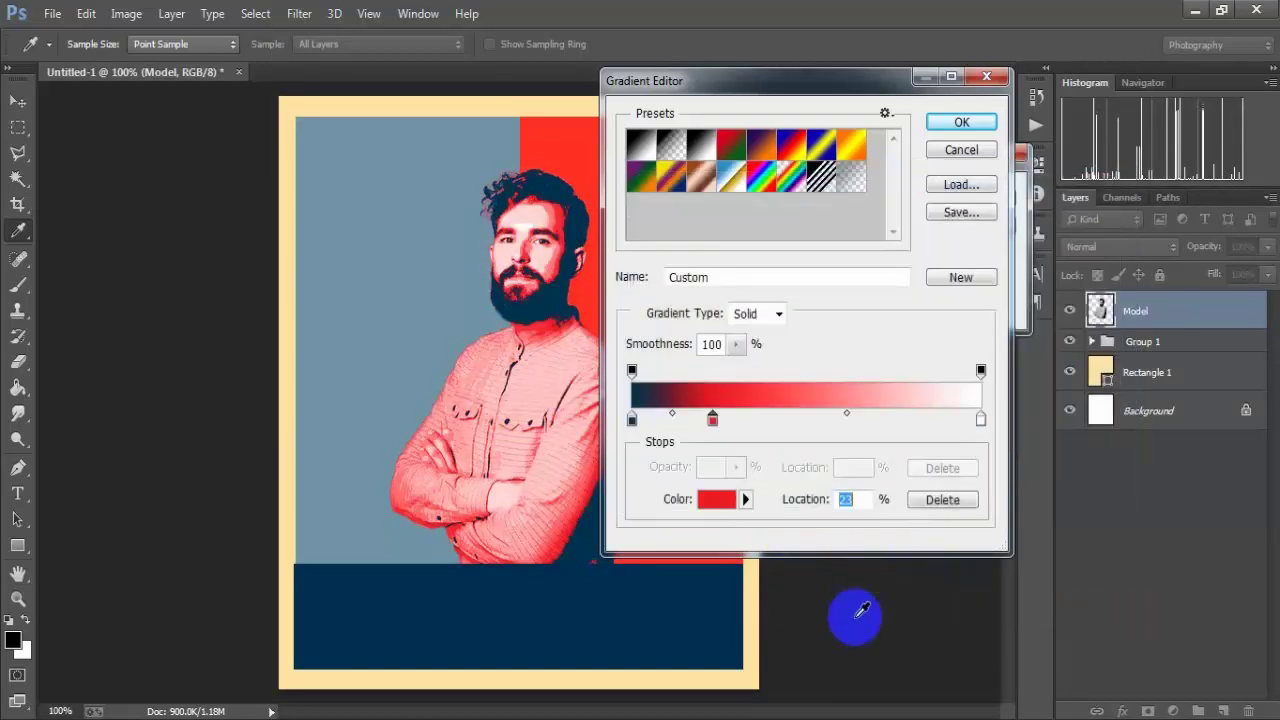
left_click(823, 417)
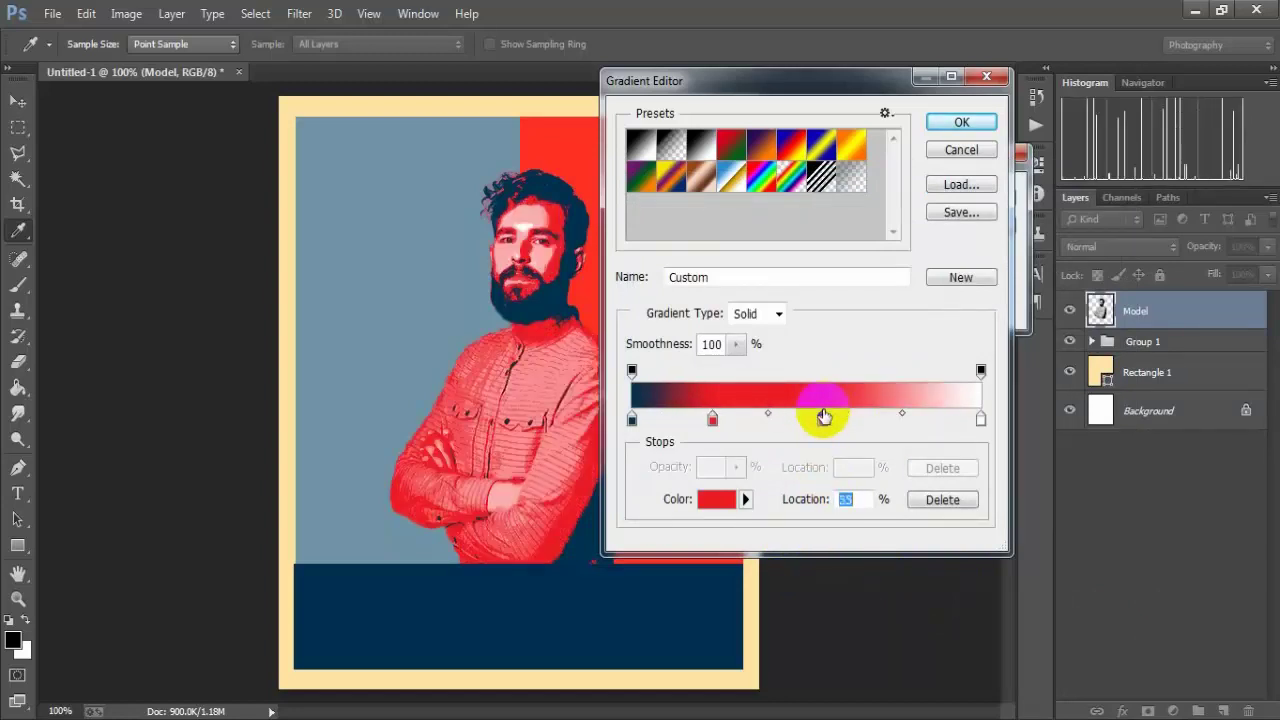
left_click(720, 499)
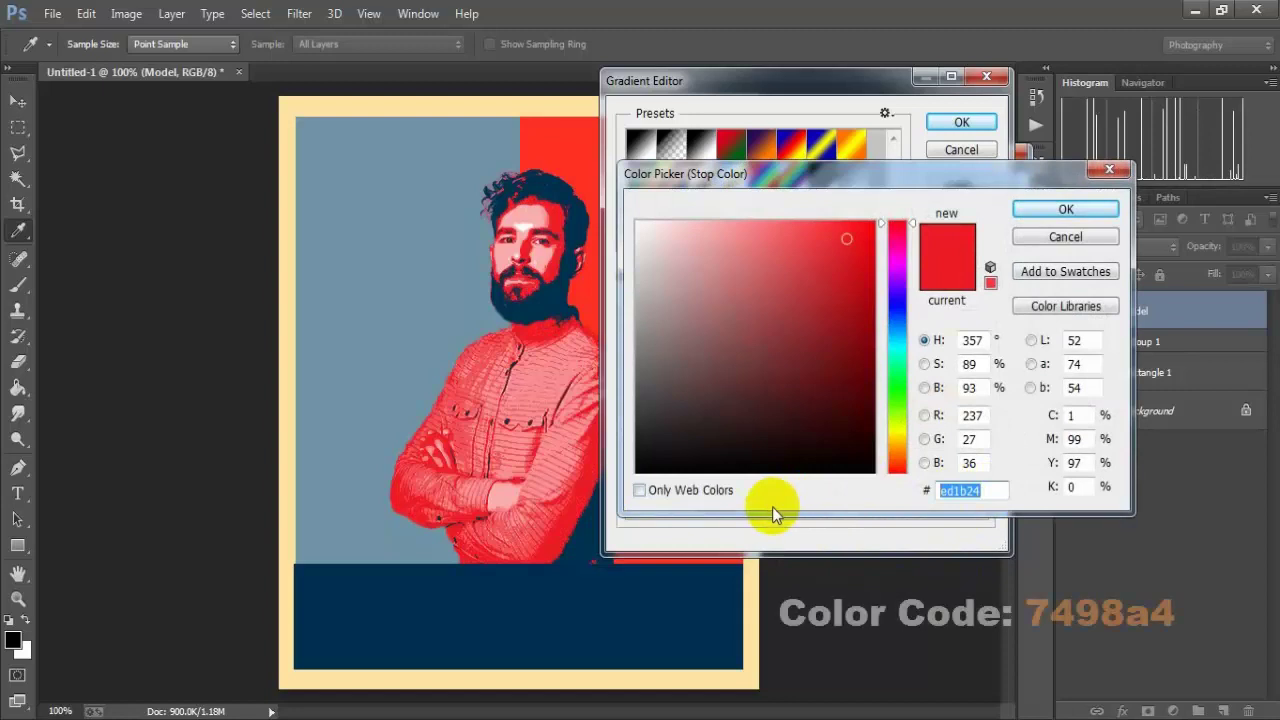
type("749")
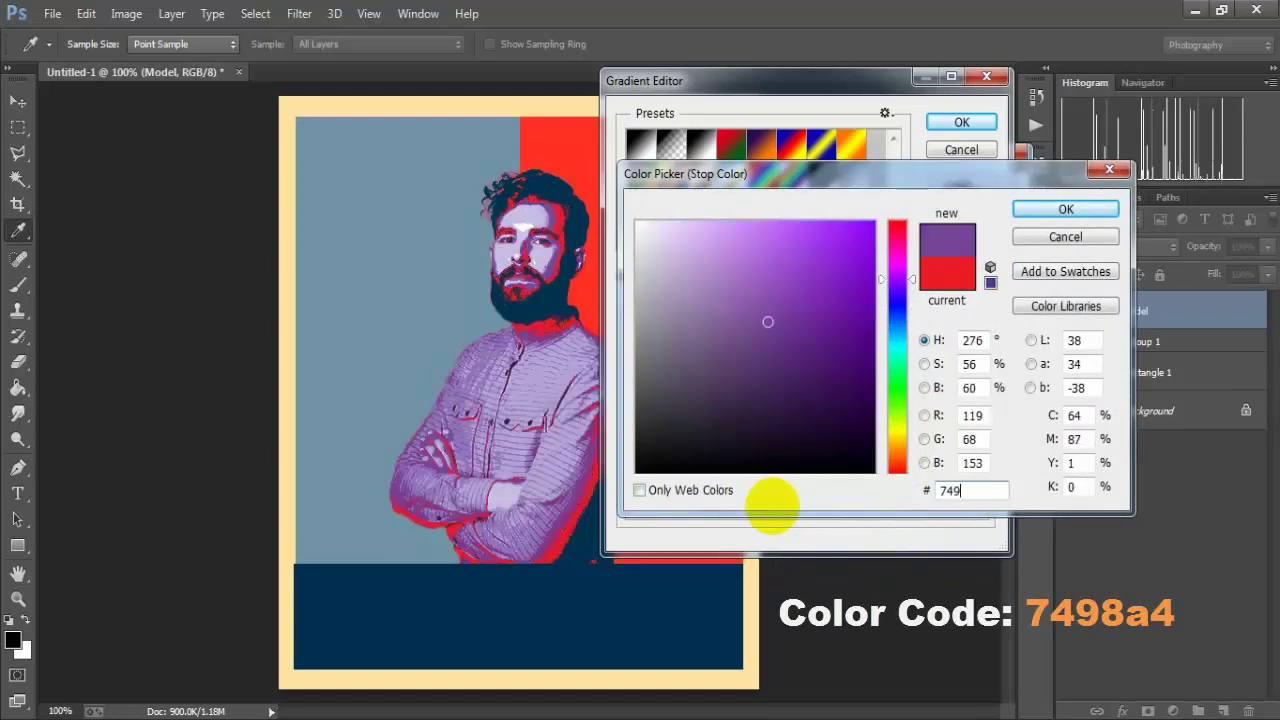
type("8a4")
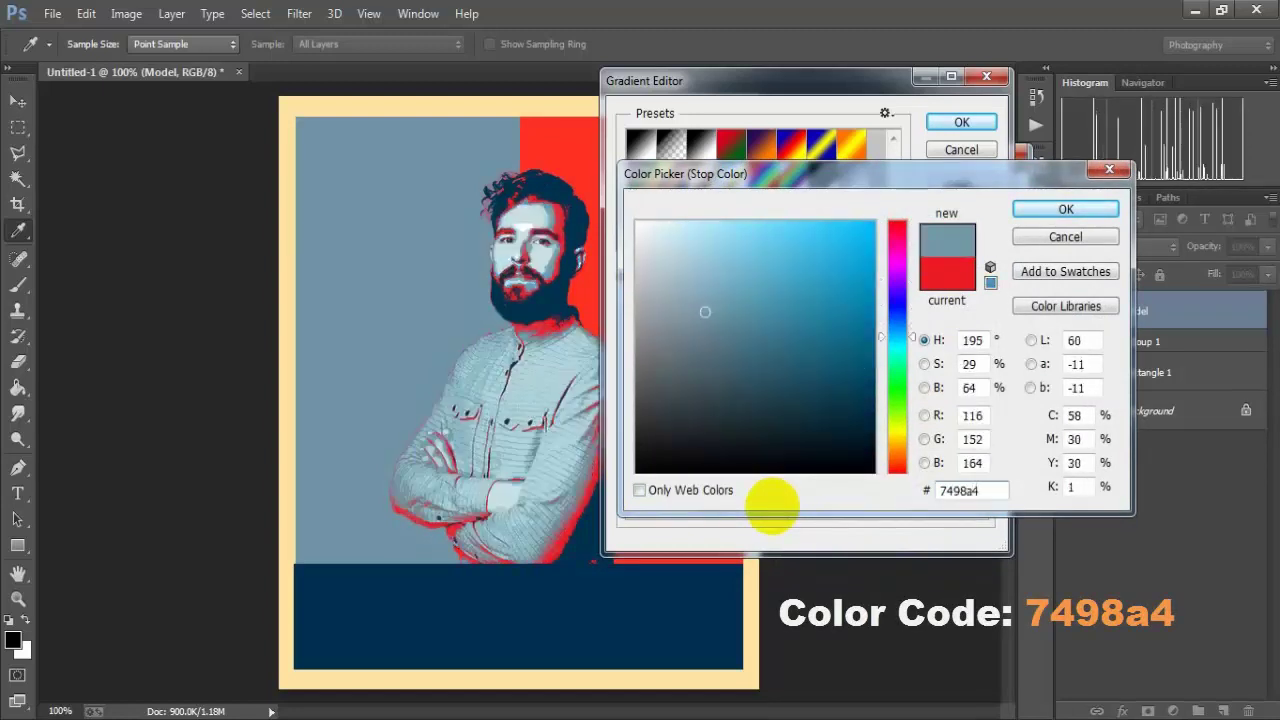
double_click(968, 490)
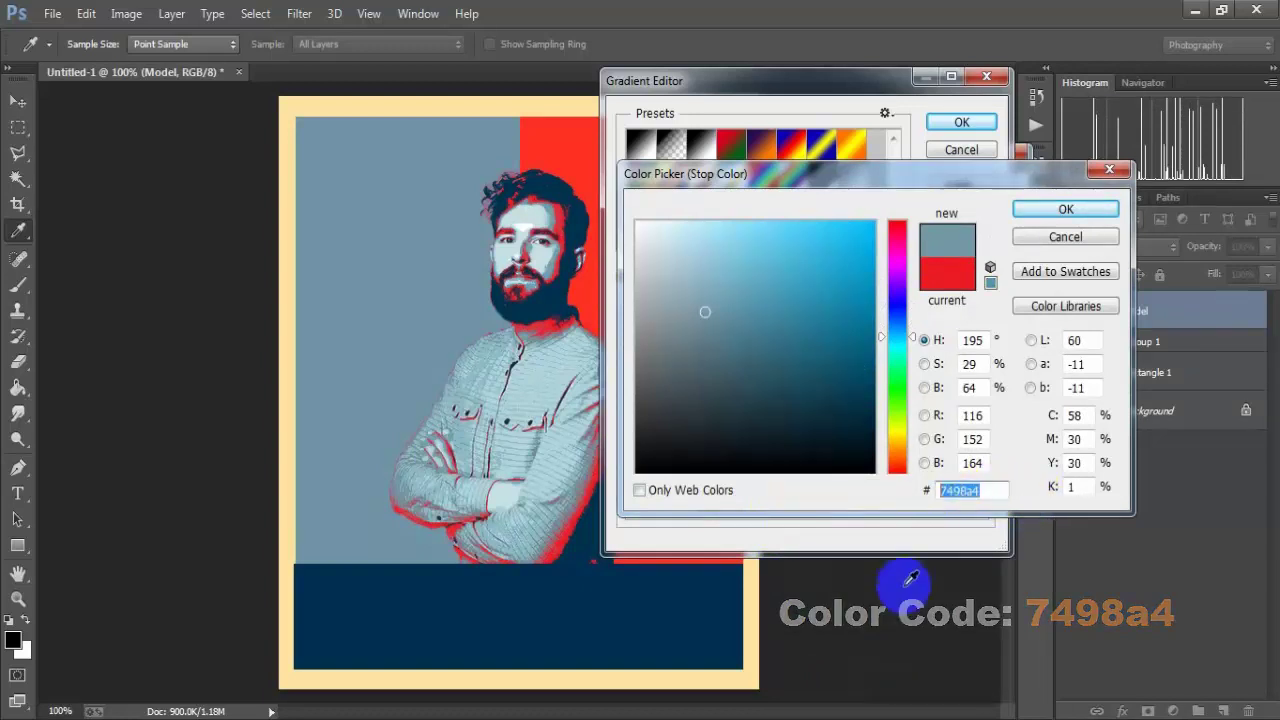
left_click(1065, 209)
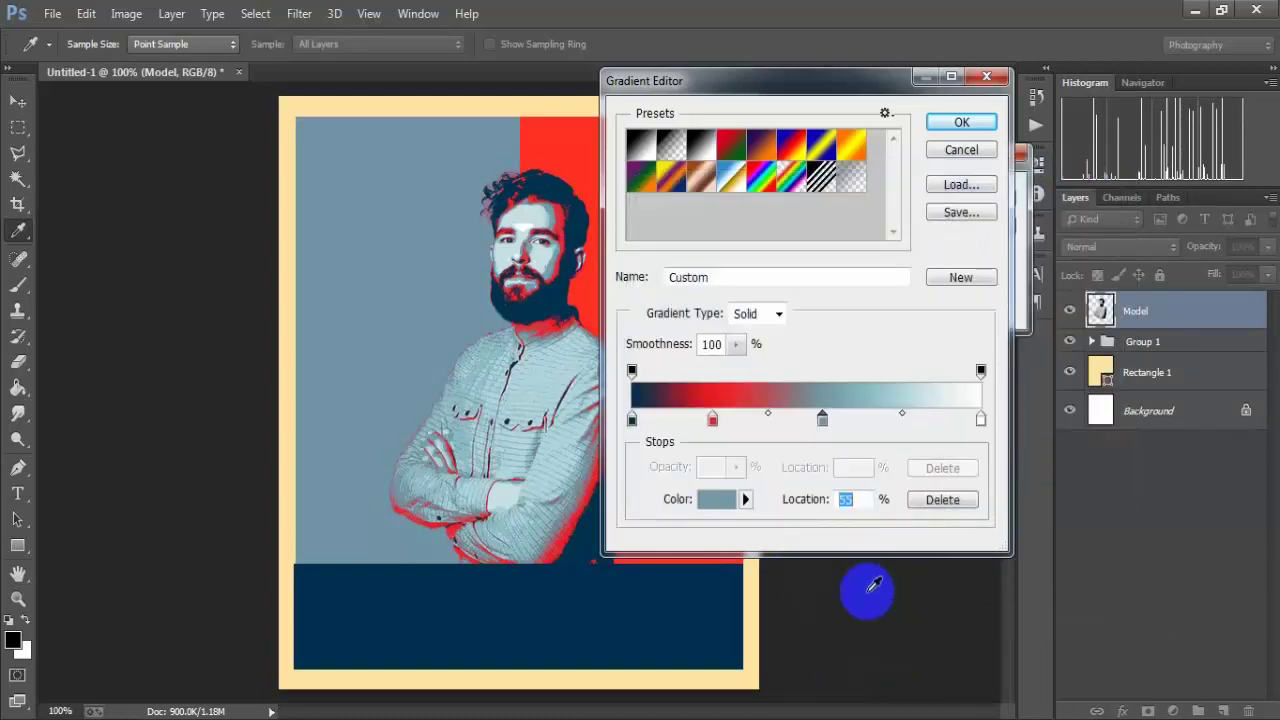
Add a cream fde5a9 stop near 81% and make the end stop cream fde5a9 too.
left_click(916, 418)
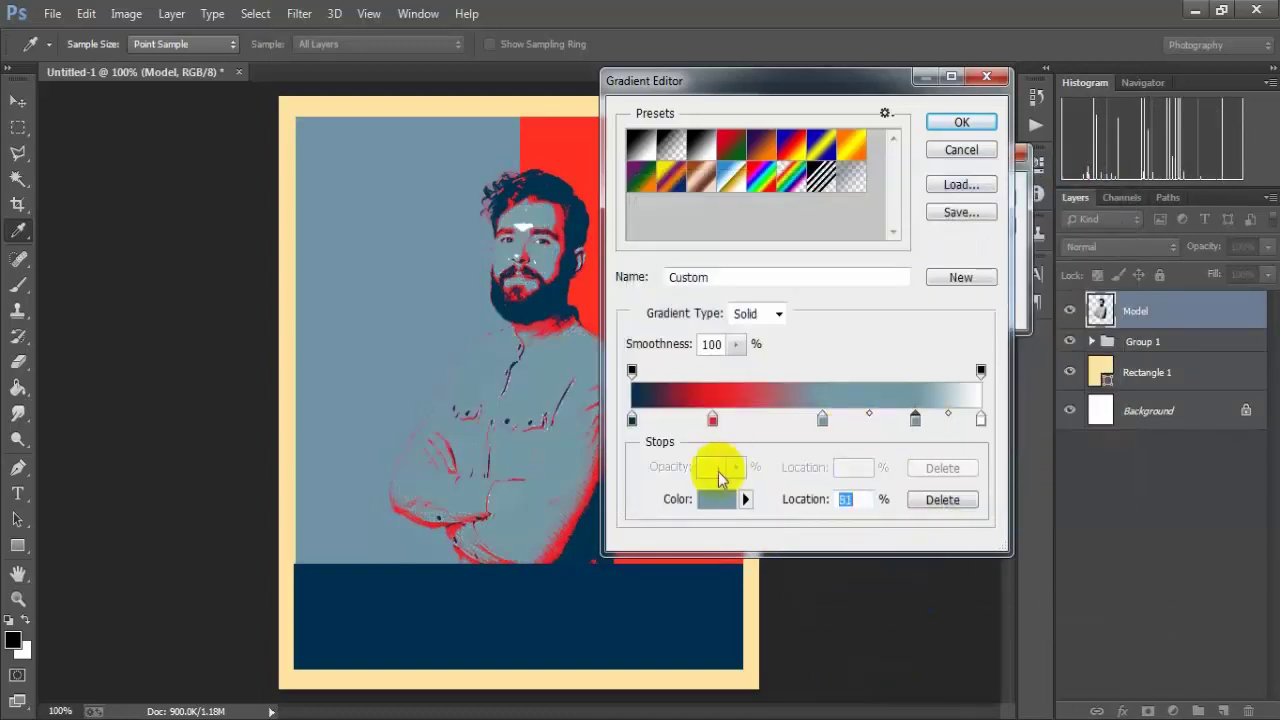
left_click(716, 499)
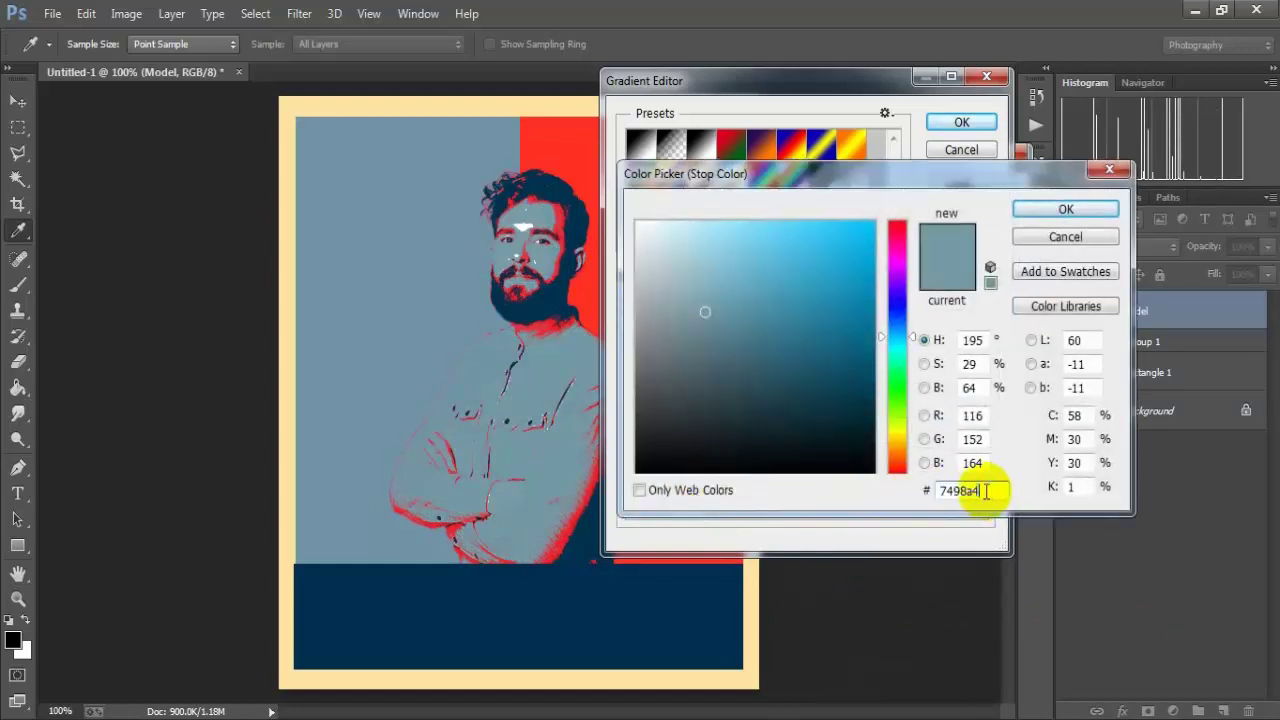
left_click(775, 492)
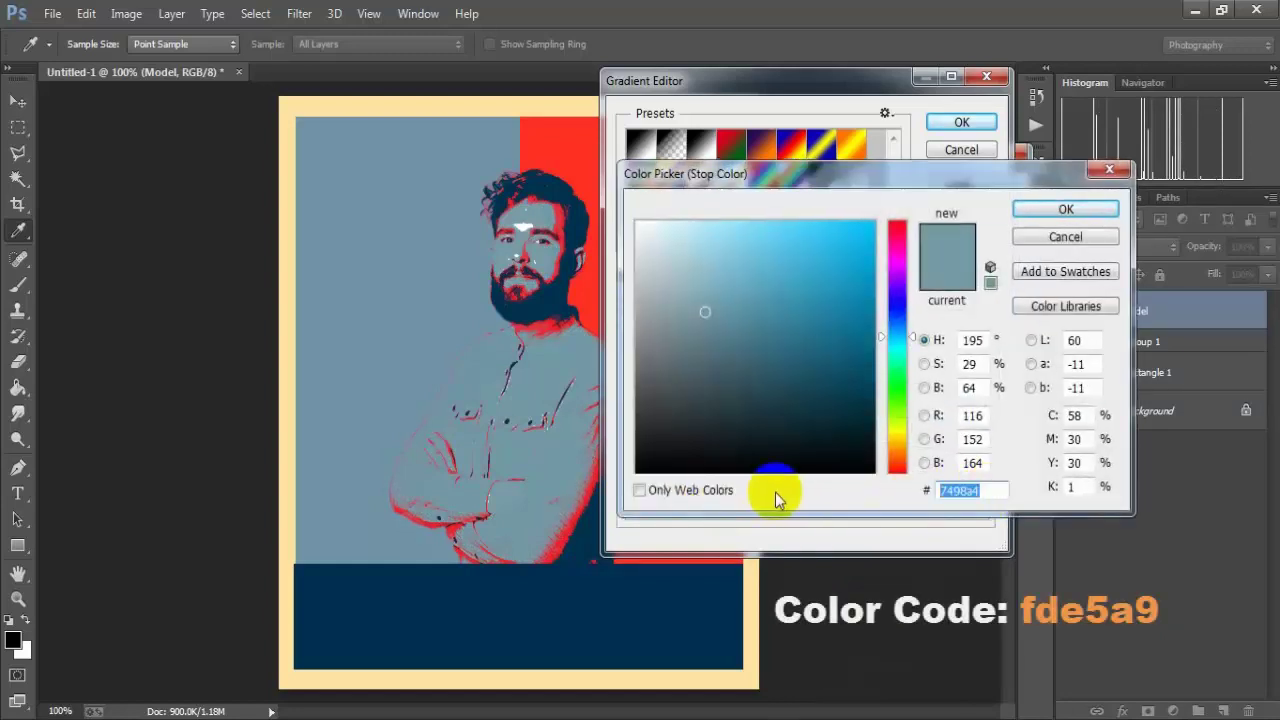
type("fd")
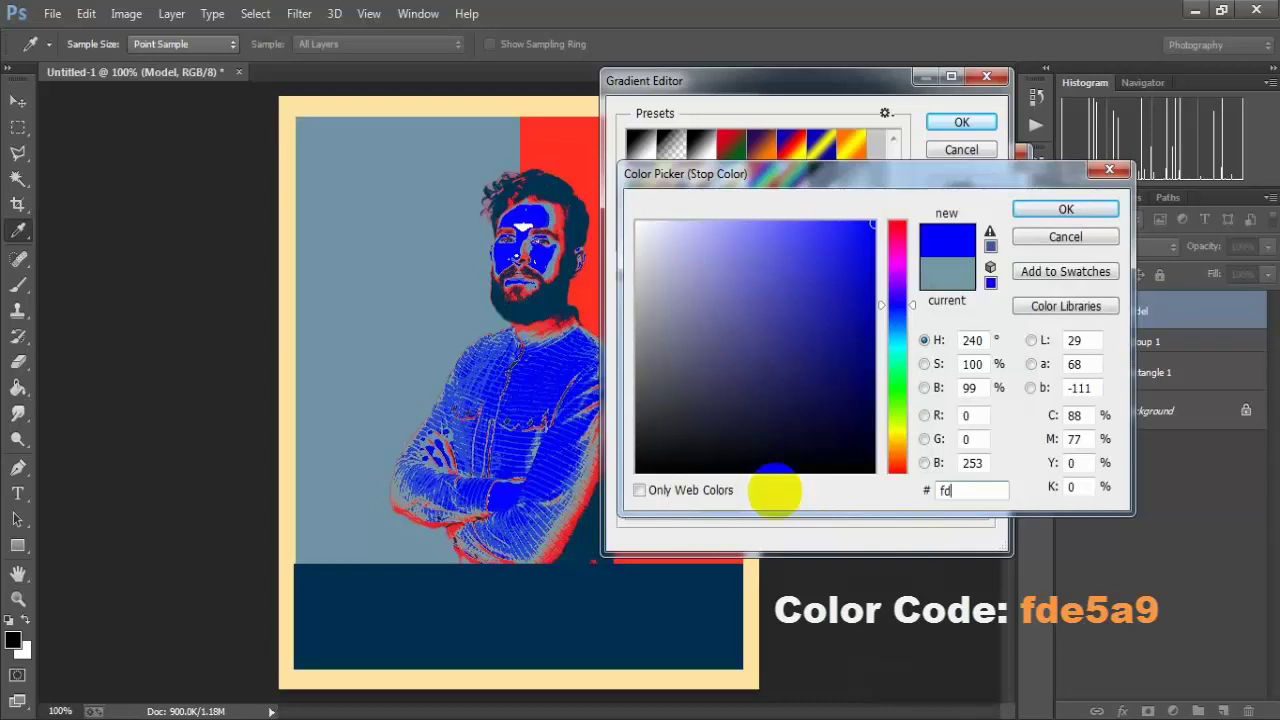
type("e5a")
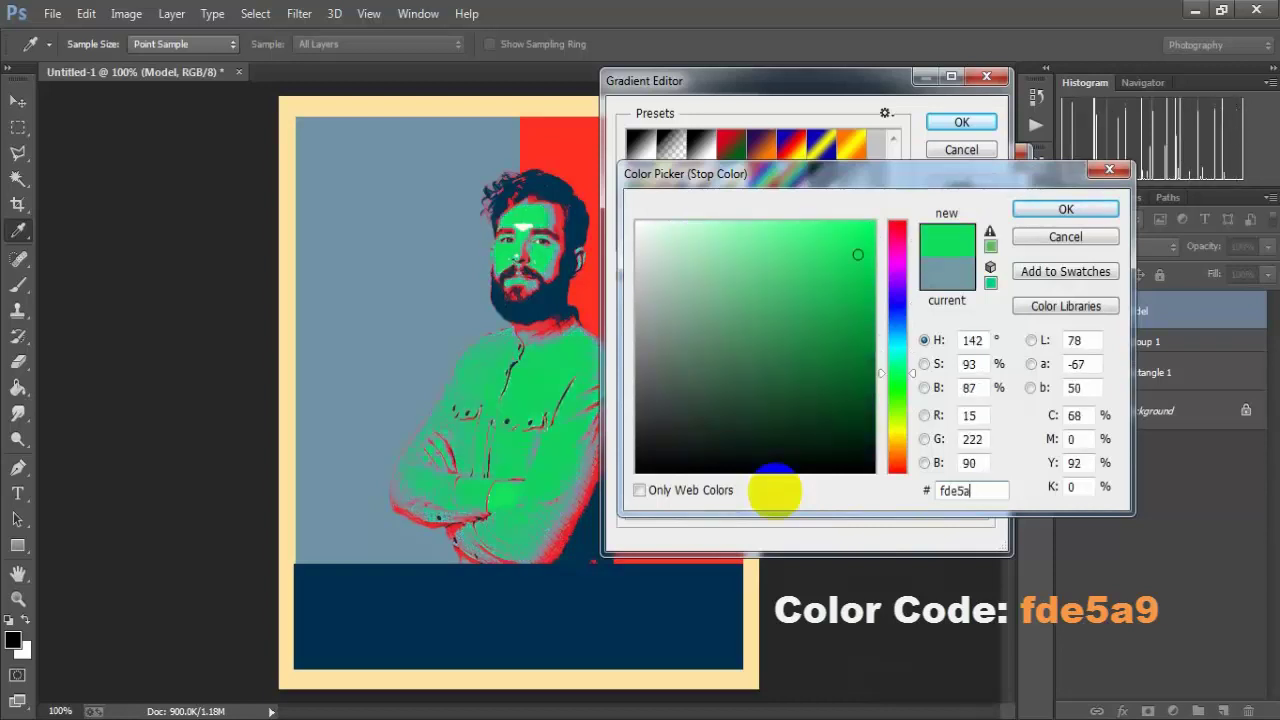
type("9")
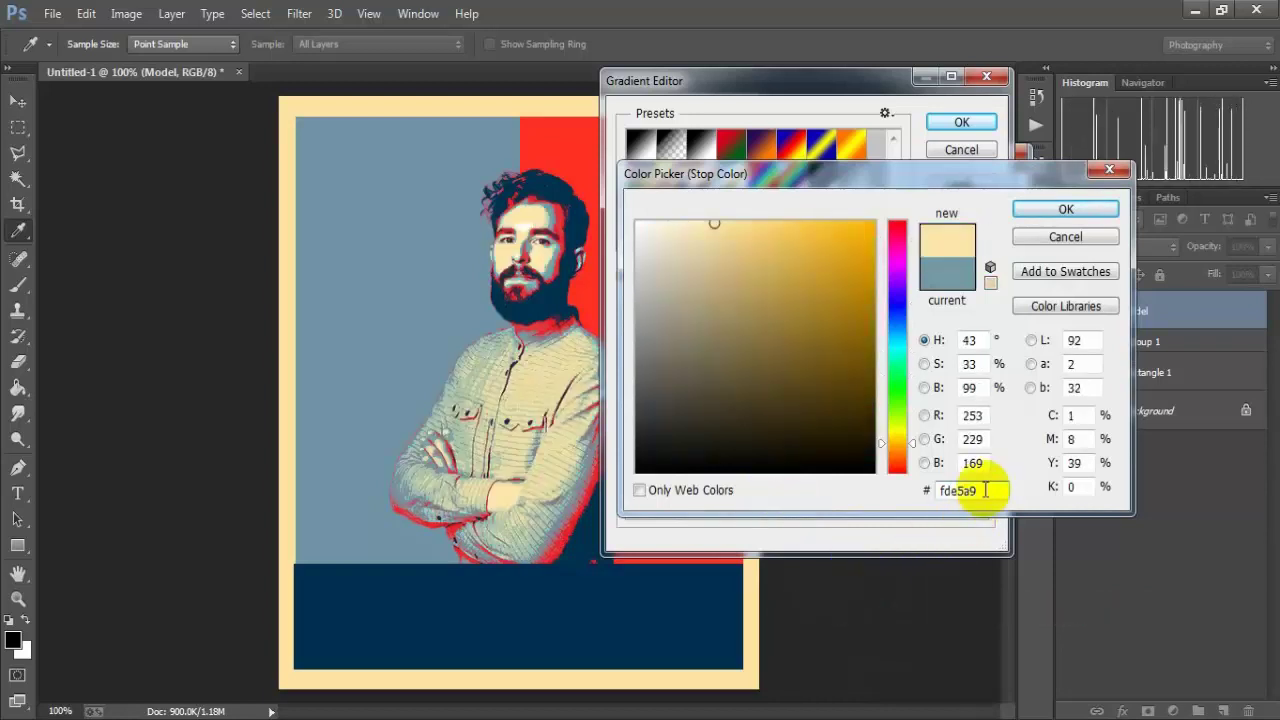
left_click_drag(985, 490, 925, 490)
key("ctrl+c")
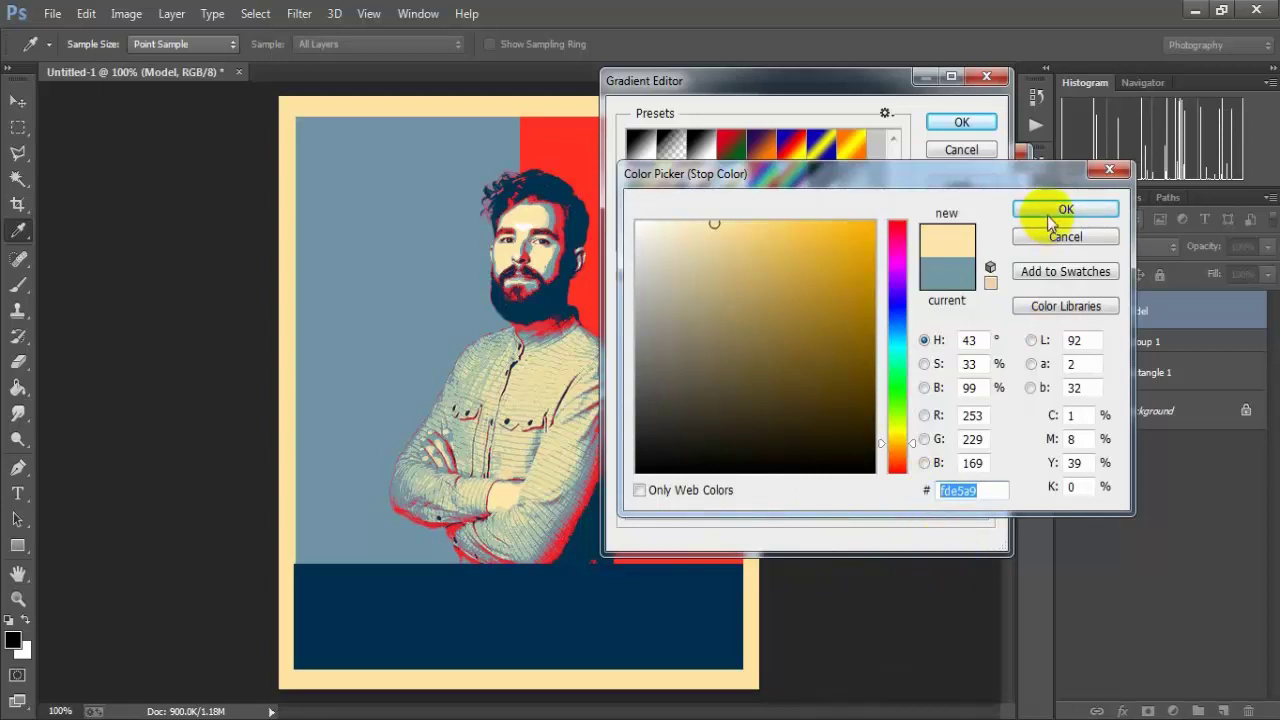
left_click(1062, 210)
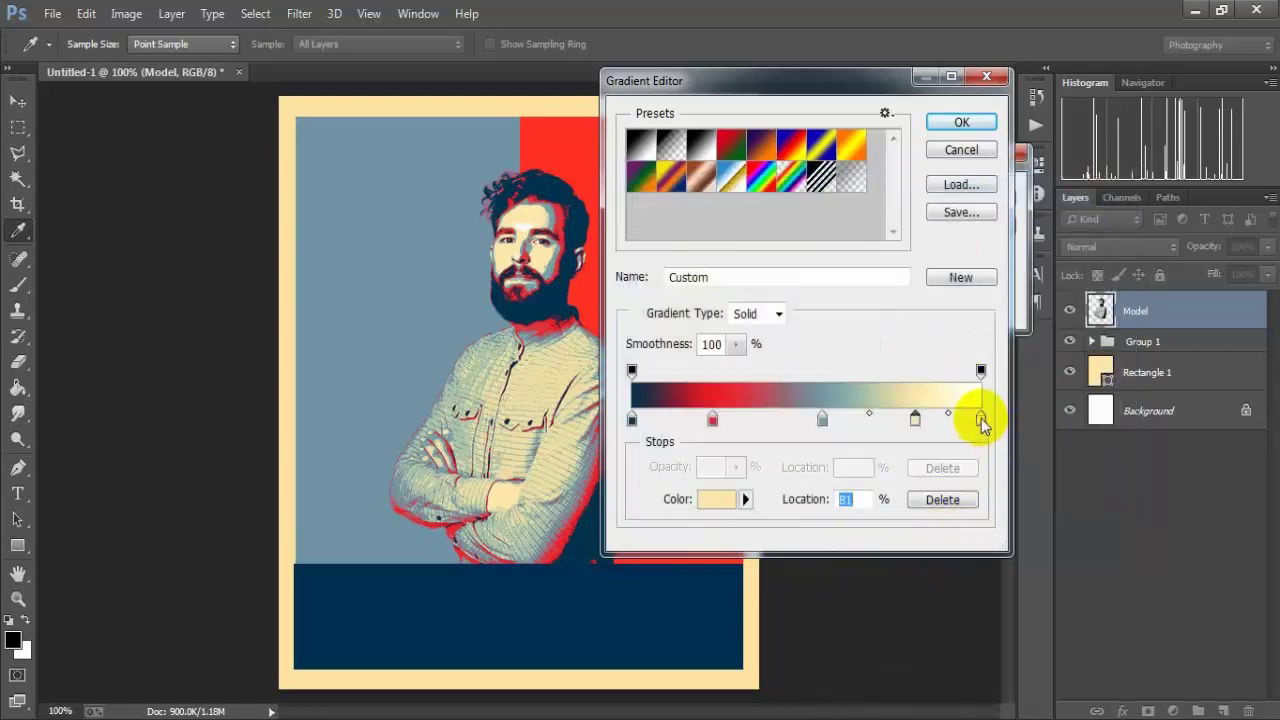
left_click(721, 497)
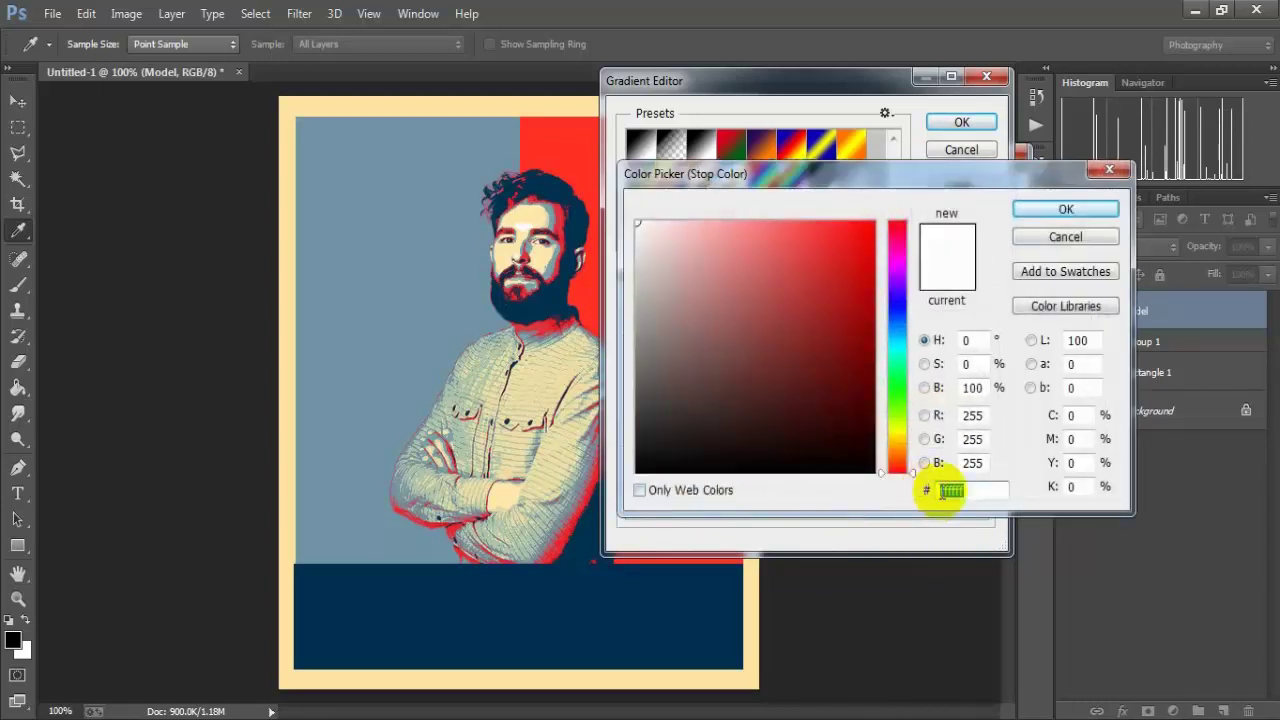
double_click(978, 490)
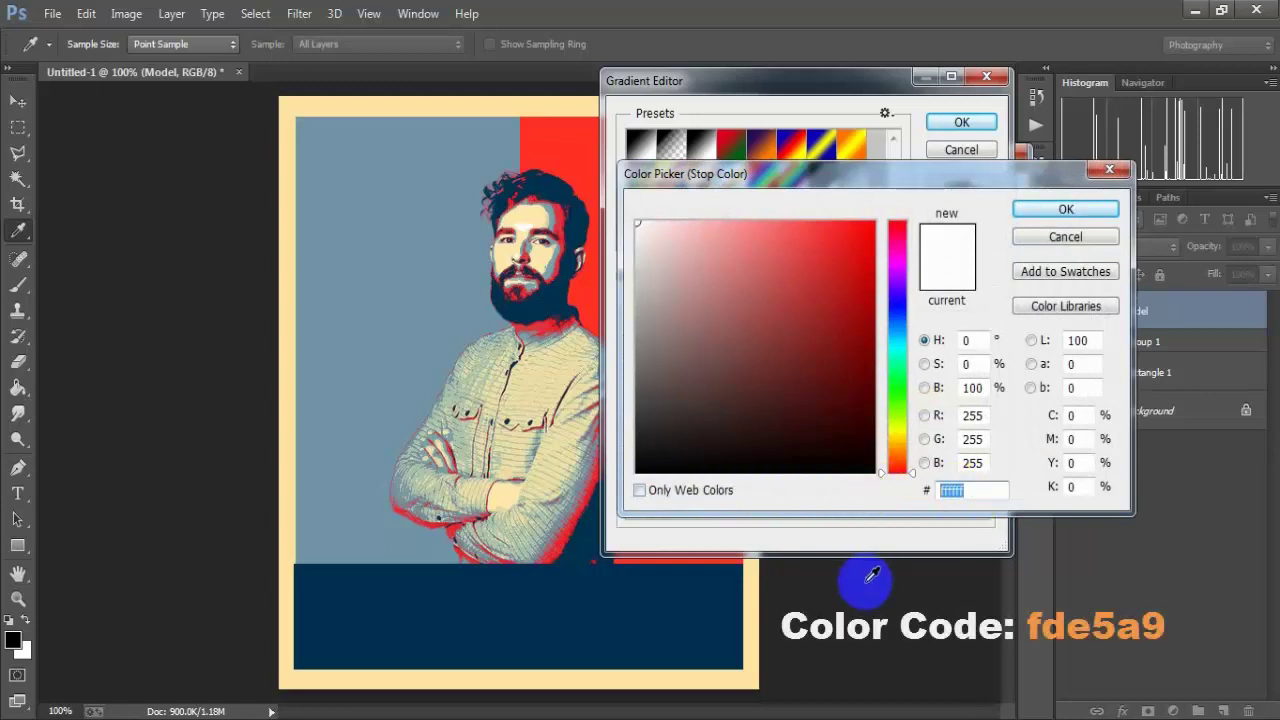
key("ctrl+v")
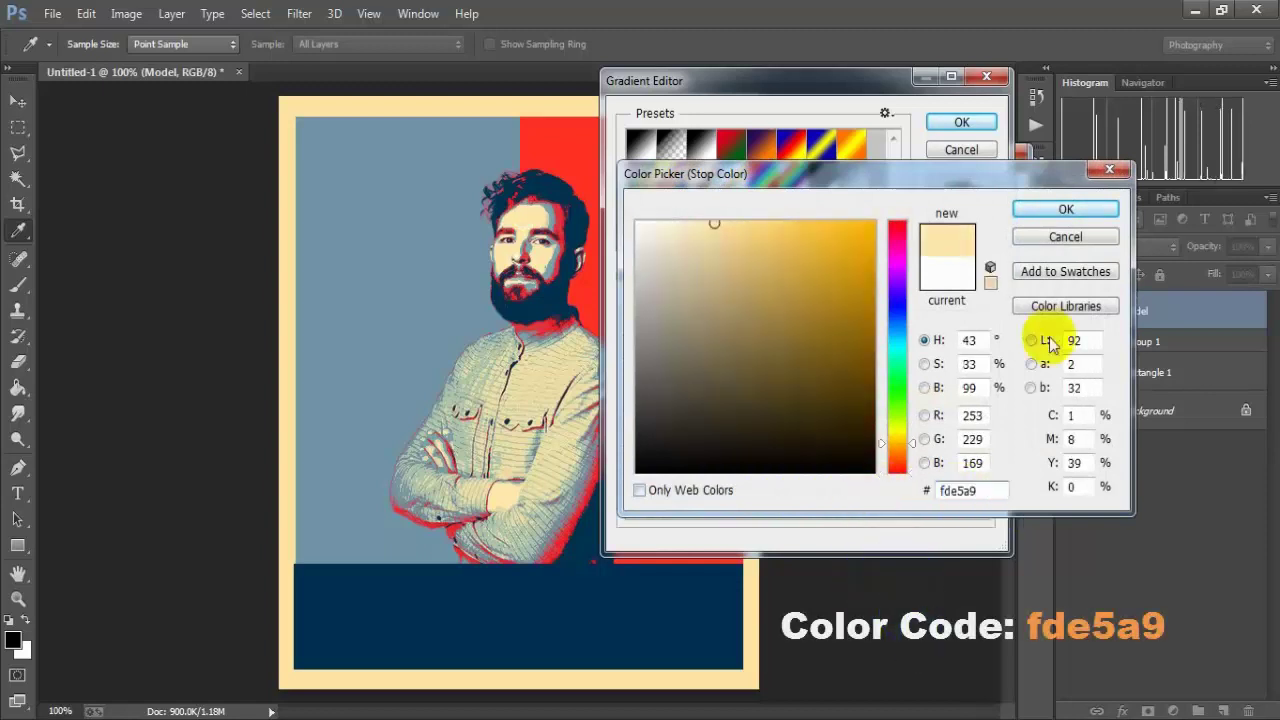
left_click(1049, 206)
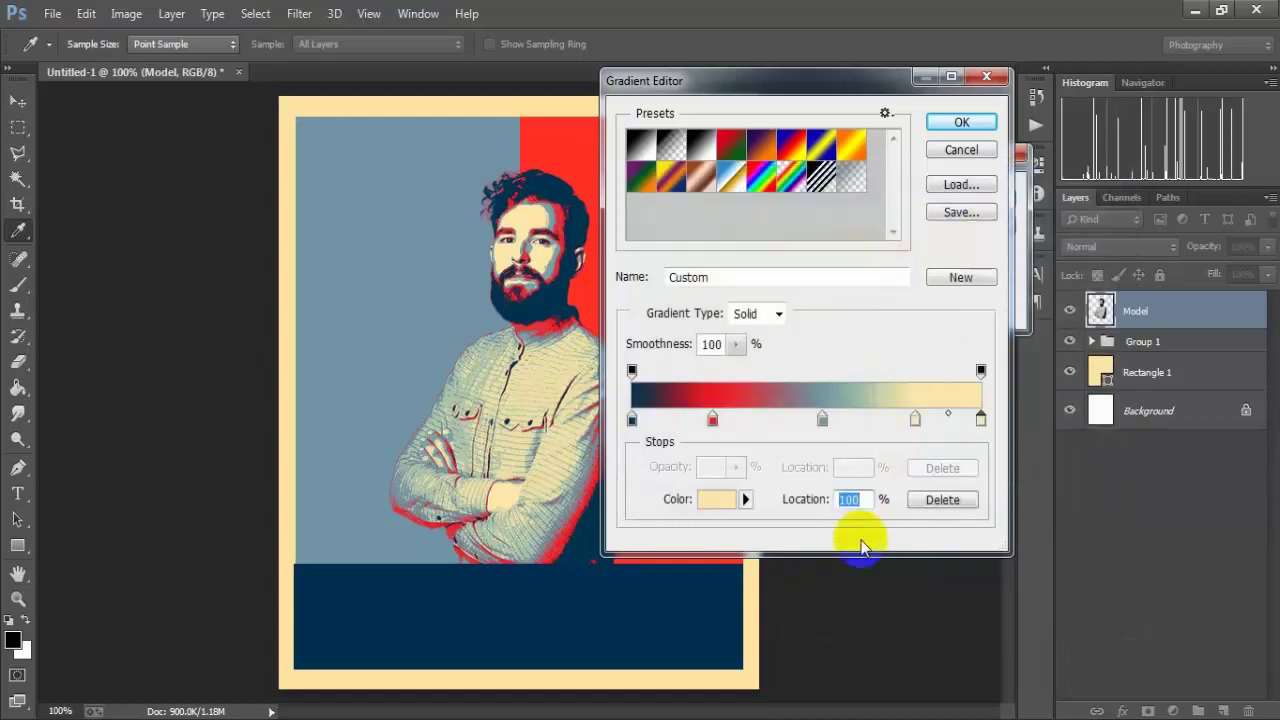
left_click(962, 122)
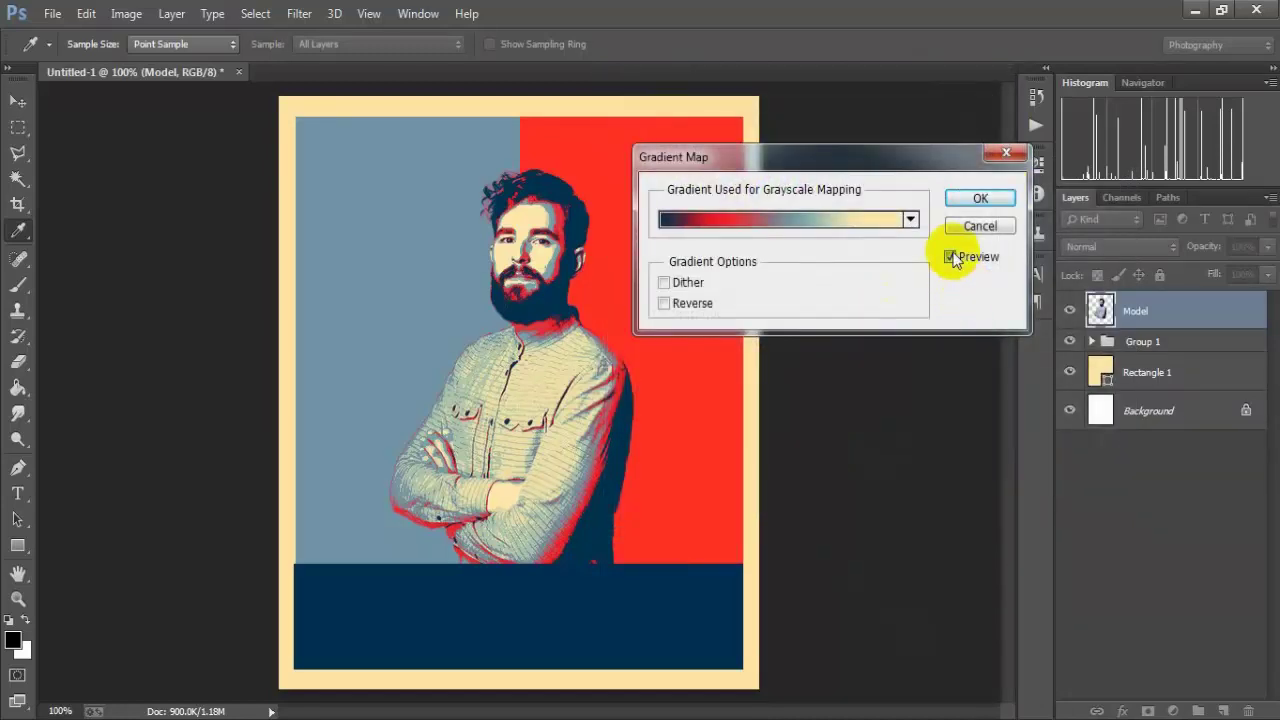
left_click(950, 257)
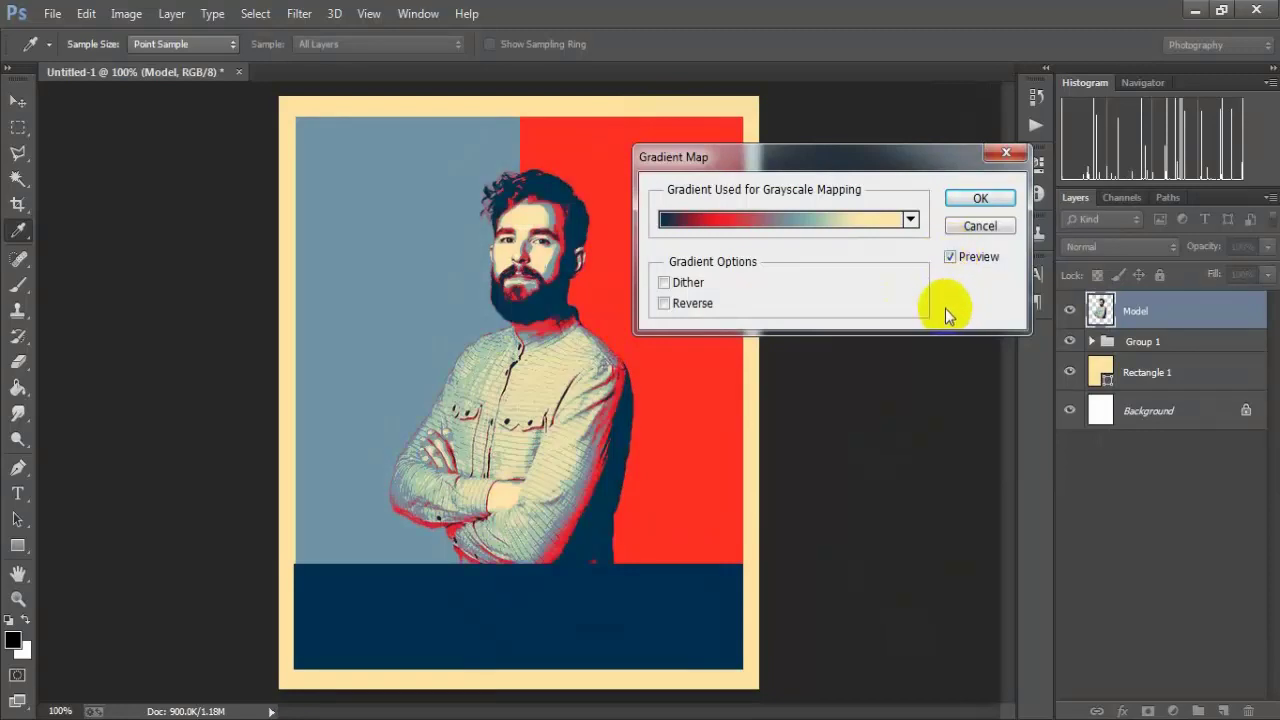
left_click(998, 203)
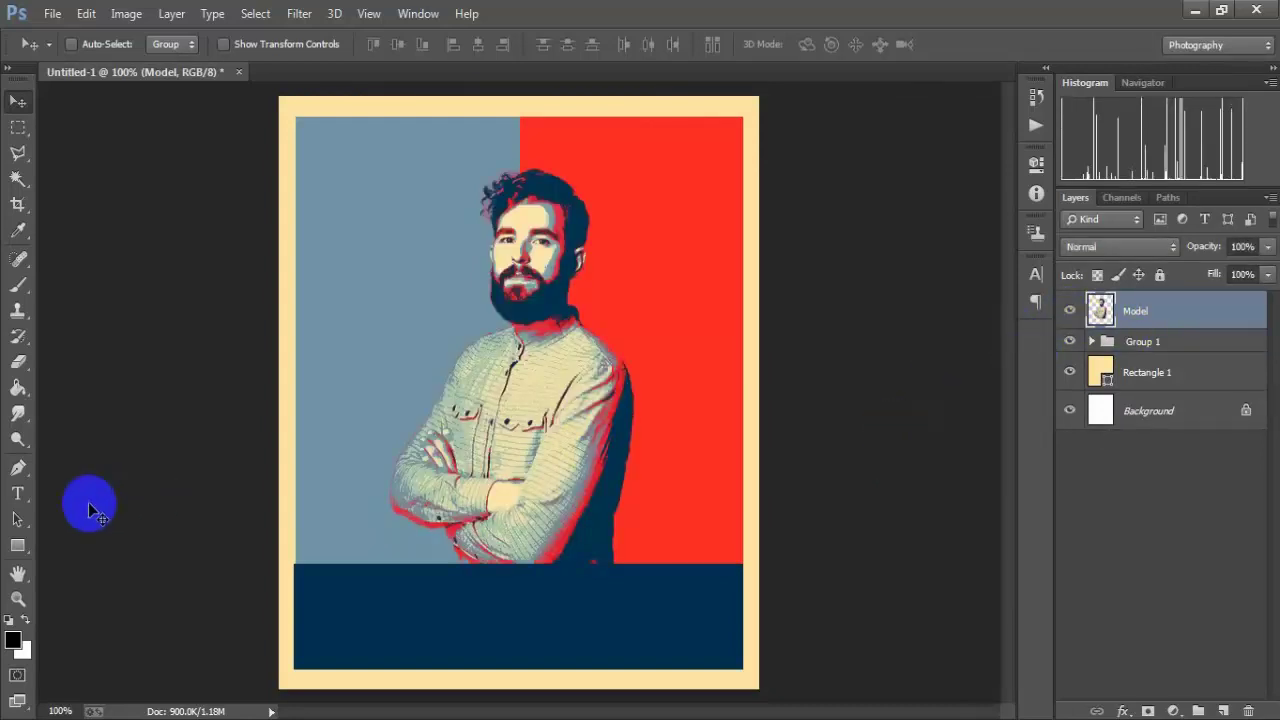
Type the white bold title PHOTOSHOP EFFECTS into the navy banner.
left_click(18, 493)
left_click(124, 493)
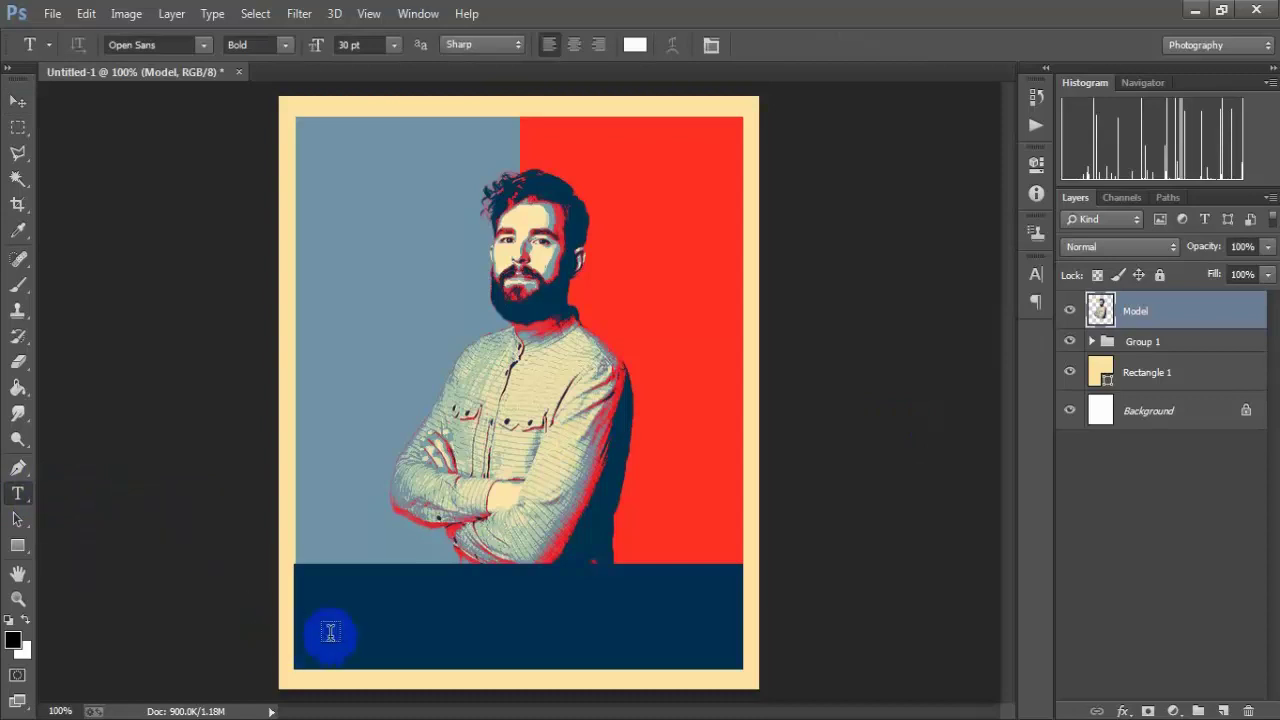
left_click(325, 630)
type("PHOTOSHO")
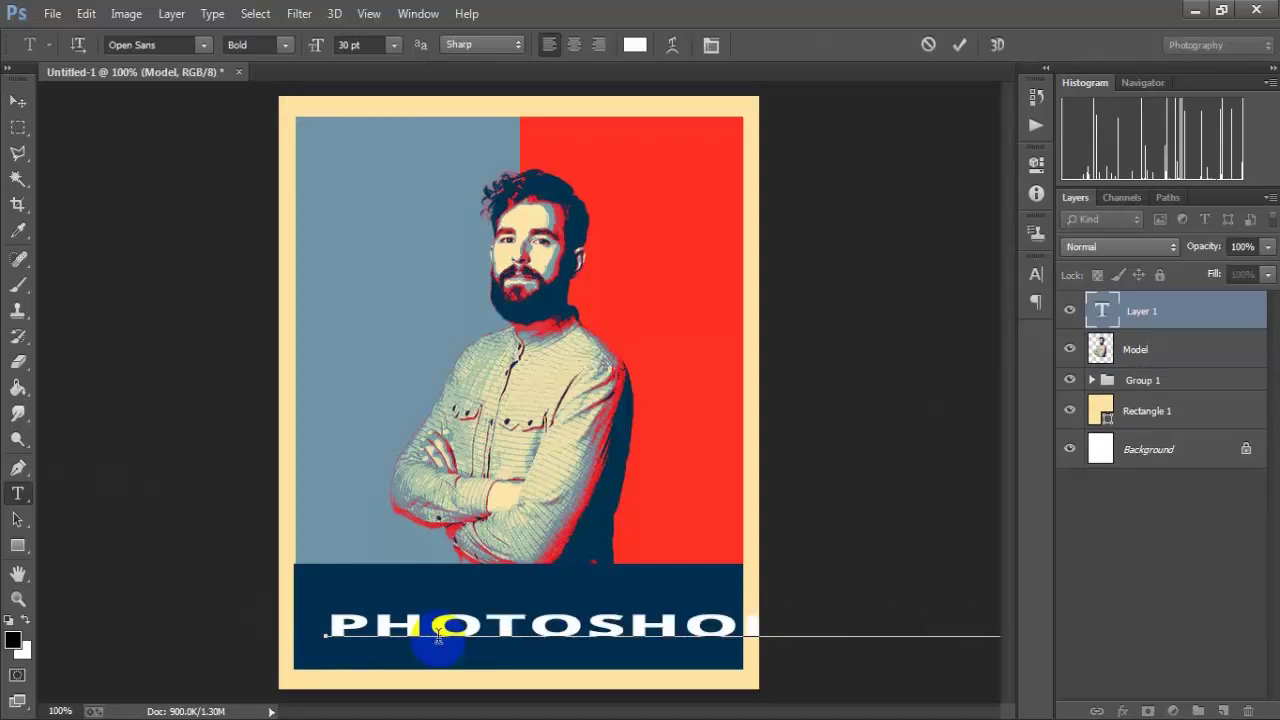
left_click(959, 44)
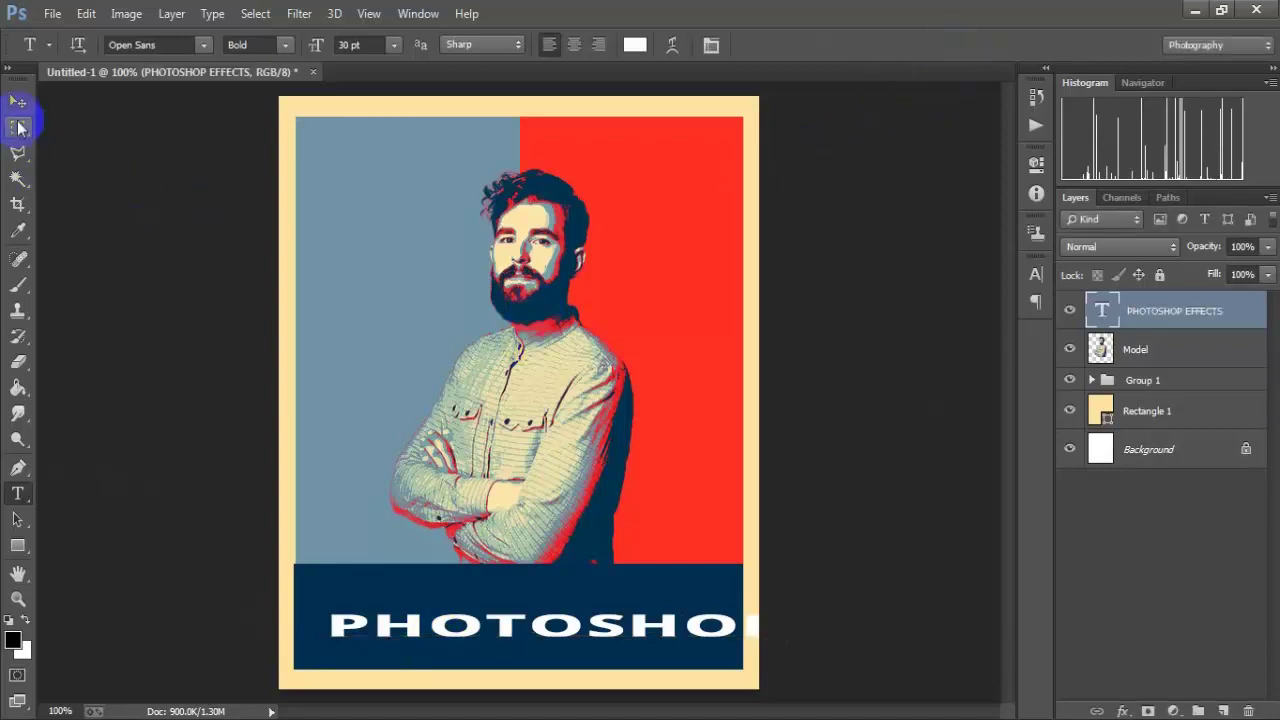
left_click(18, 101)
Move the title into the banner and transform it narrower and taller to fill it.
left_click_drag(590, 643, 540, 598)
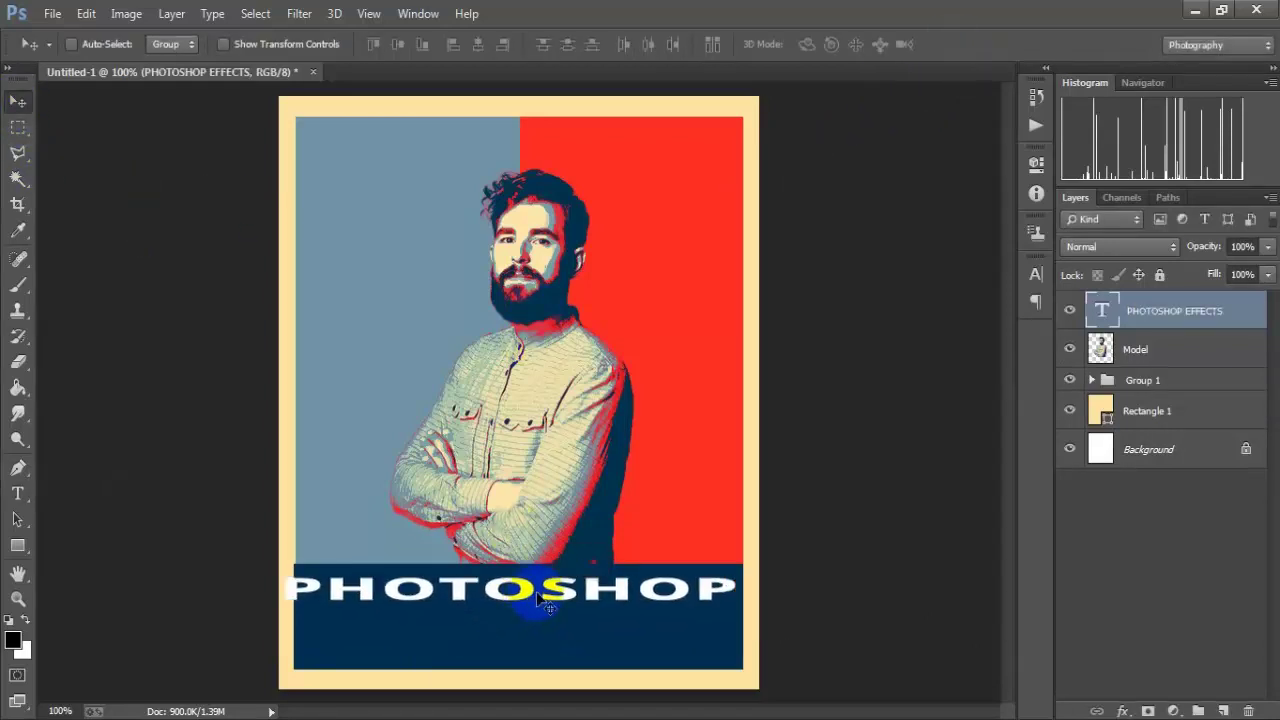
key("ctrl+t")
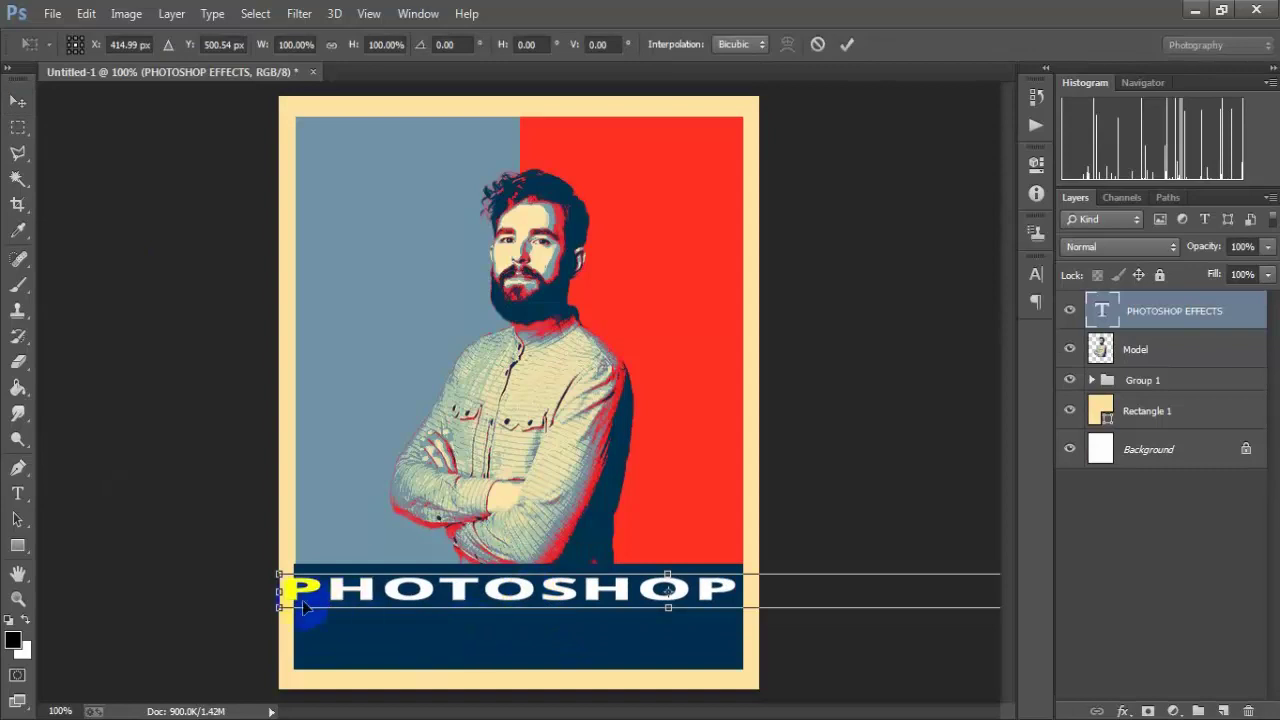
mouse_move(279, 590)
left_mouse_down()
mouse_move(548, 600)
mouse_move(392, 601)
left_mouse_up()
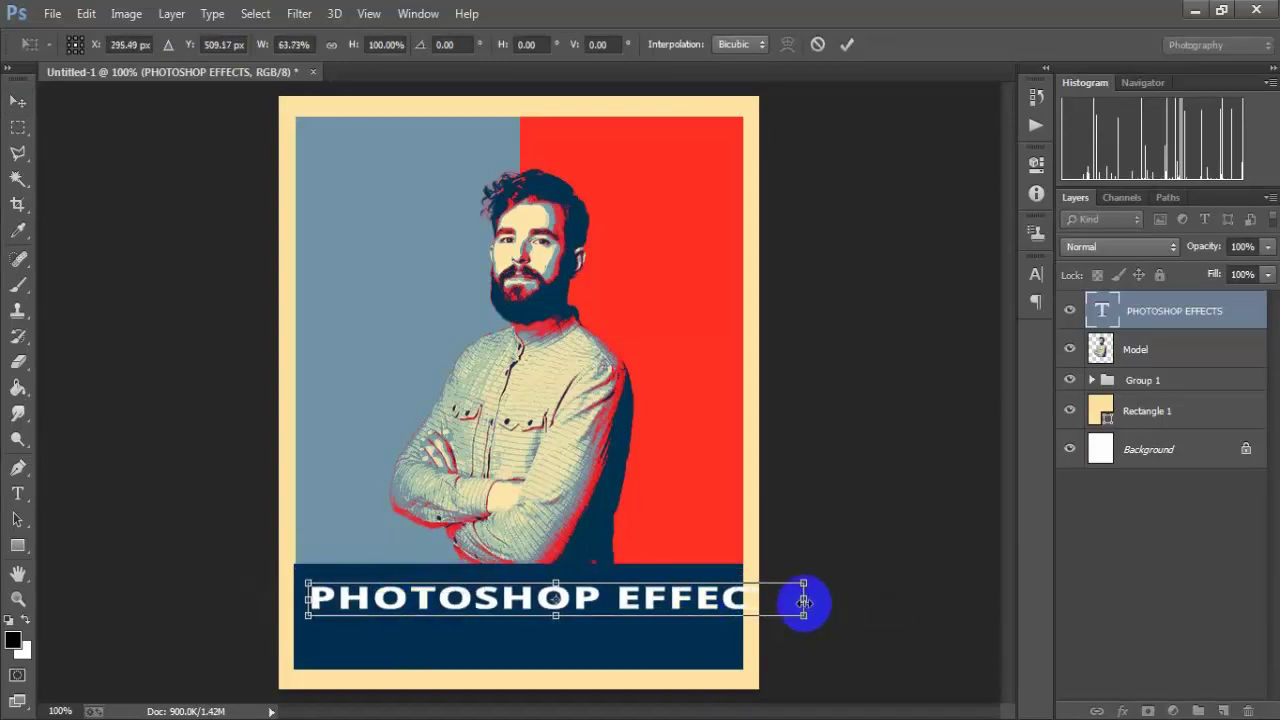
left_click_drag(803, 601, 685, 601)
left_click_drag(500, 616, 505, 645)
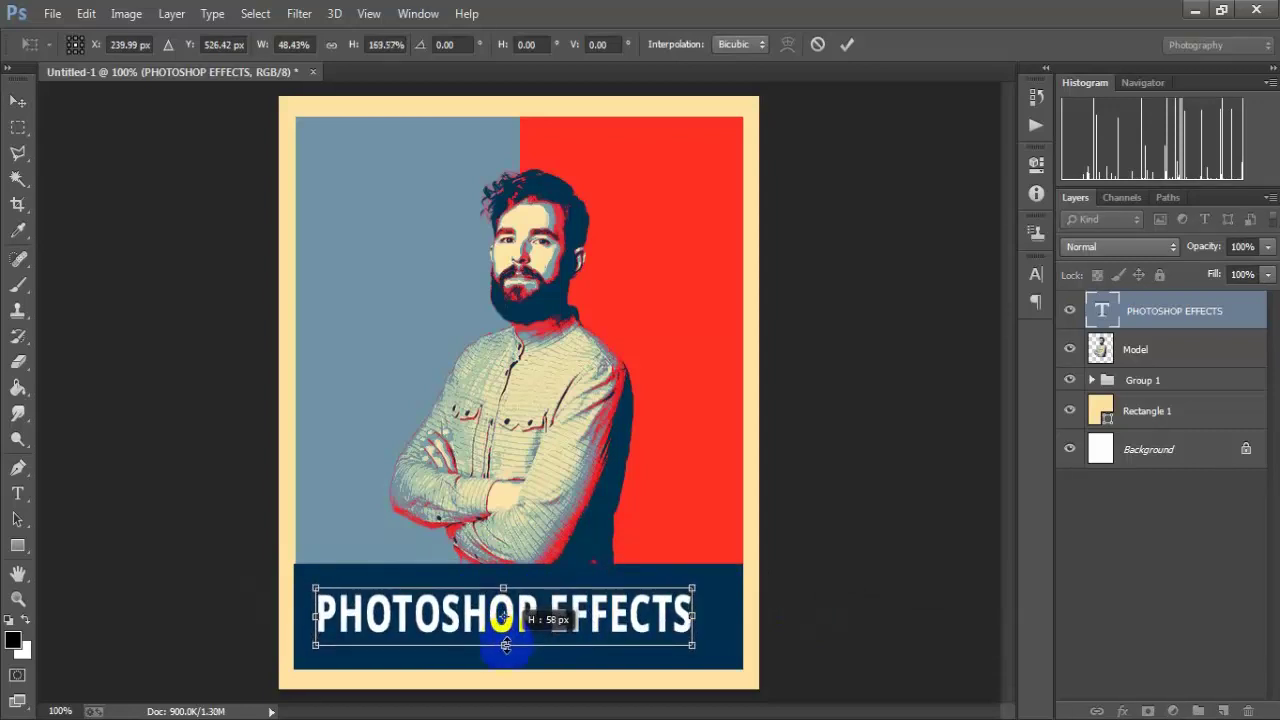
left_click_drag(590, 625, 598, 625)
left_click_drag(699, 617, 717, 617)
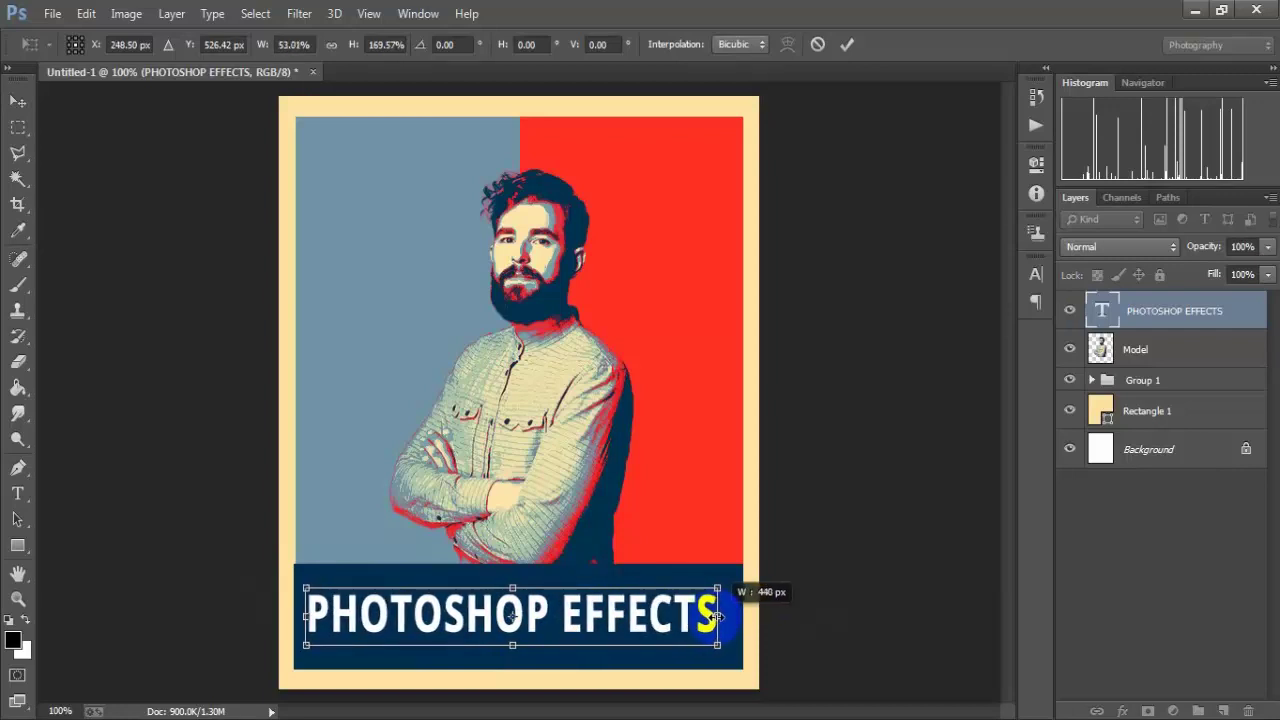
left_click_drag(517, 648, 517, 658)
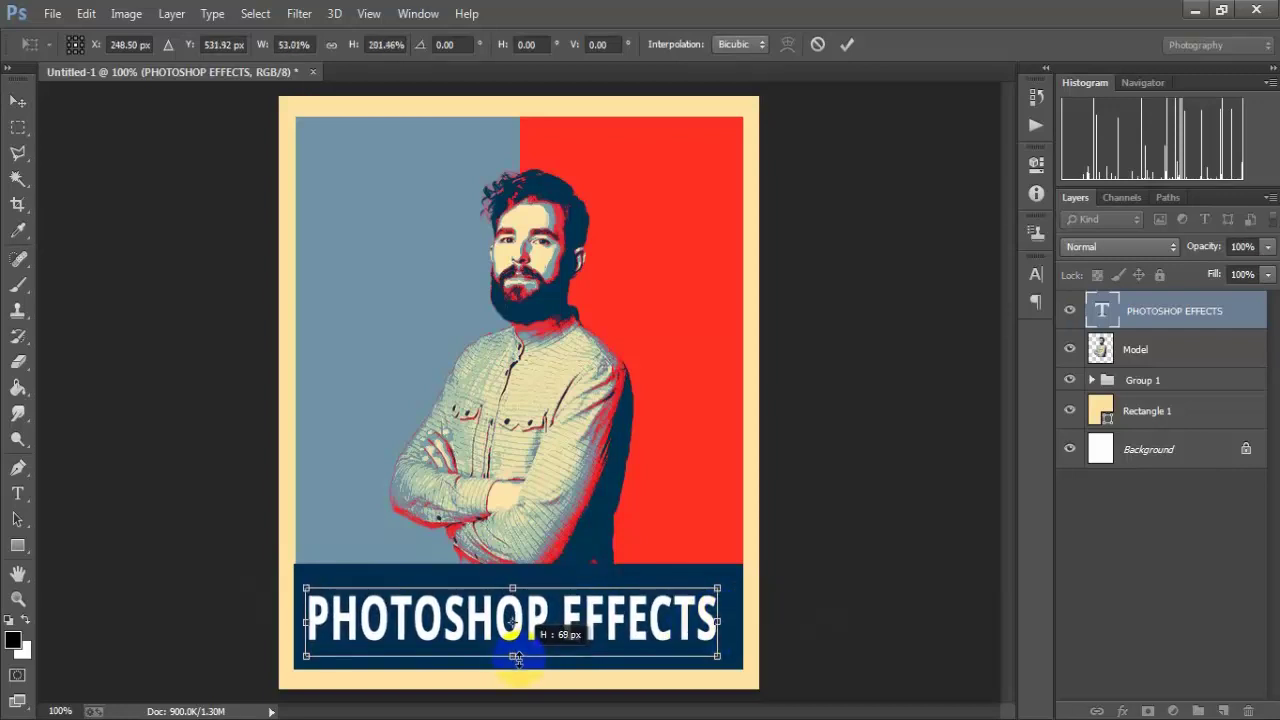
key("Down")
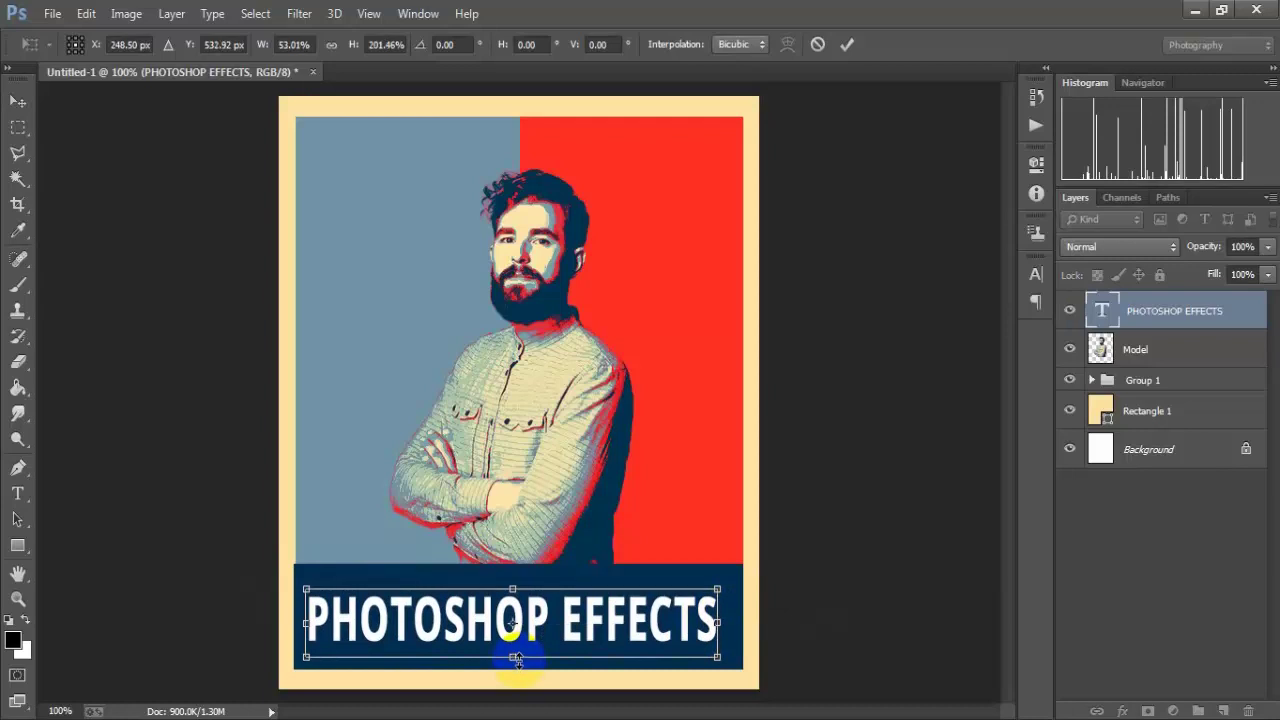
key("Down")
key("Down")
key("Right")
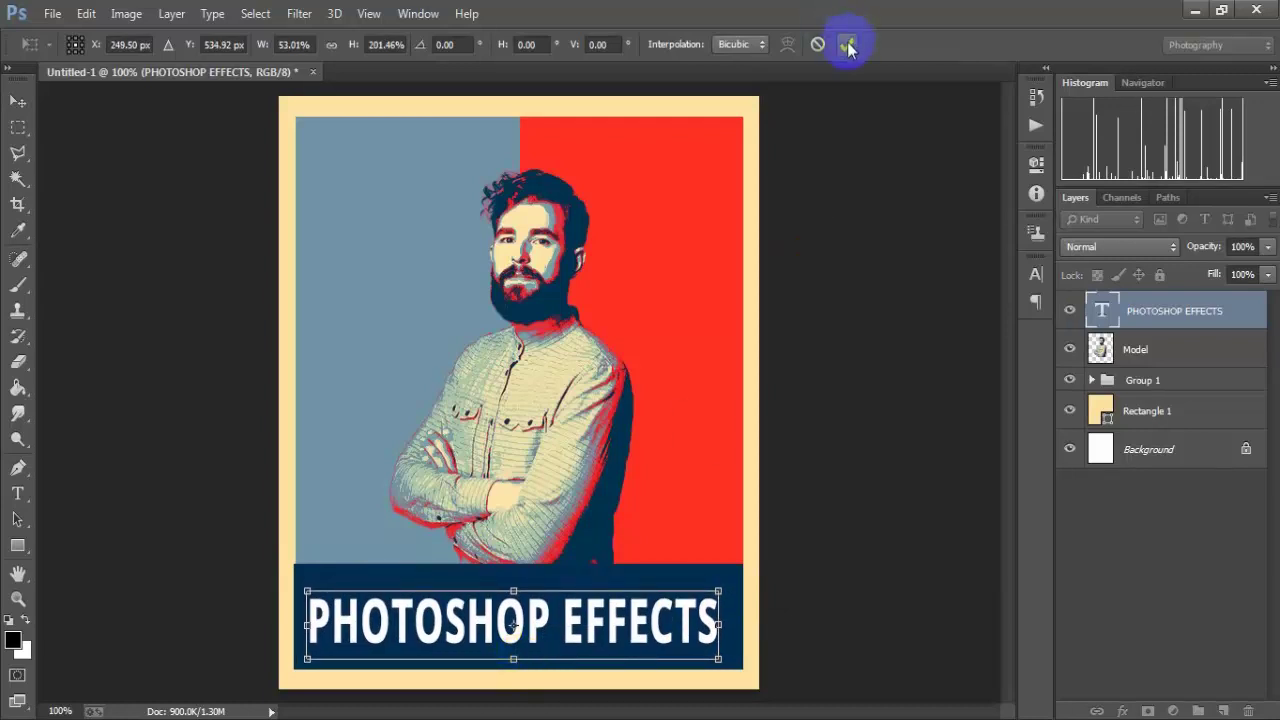
left_click(847, 45)
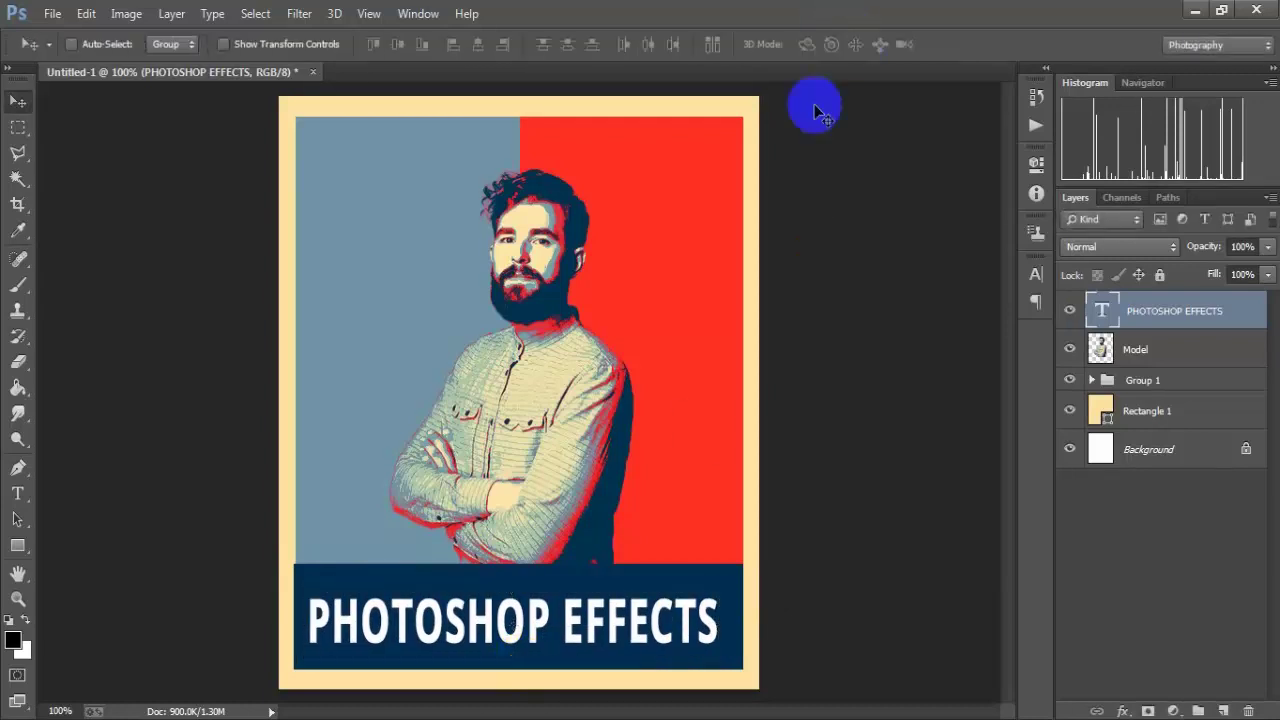
Centre the title horizontally on the poster using the Background layer.
left_click(1147, 452, "ctrl")
left_click(477, 45)
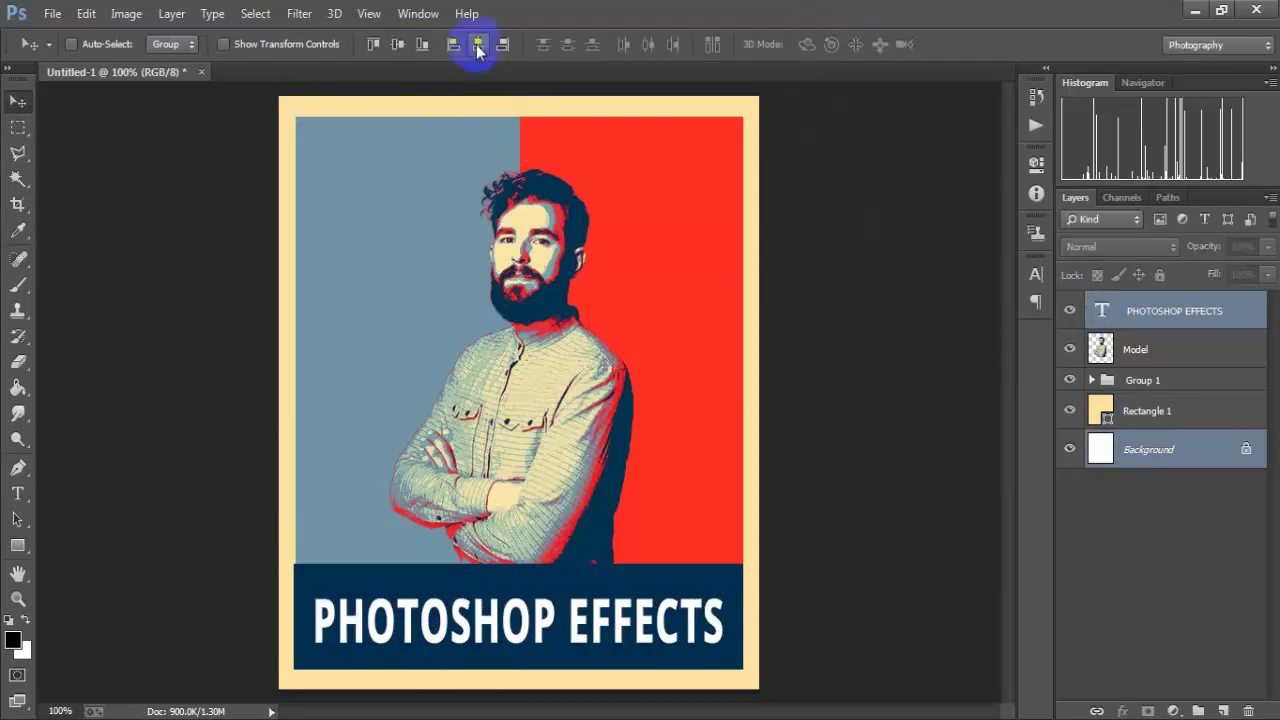
left_click(1191, 307)
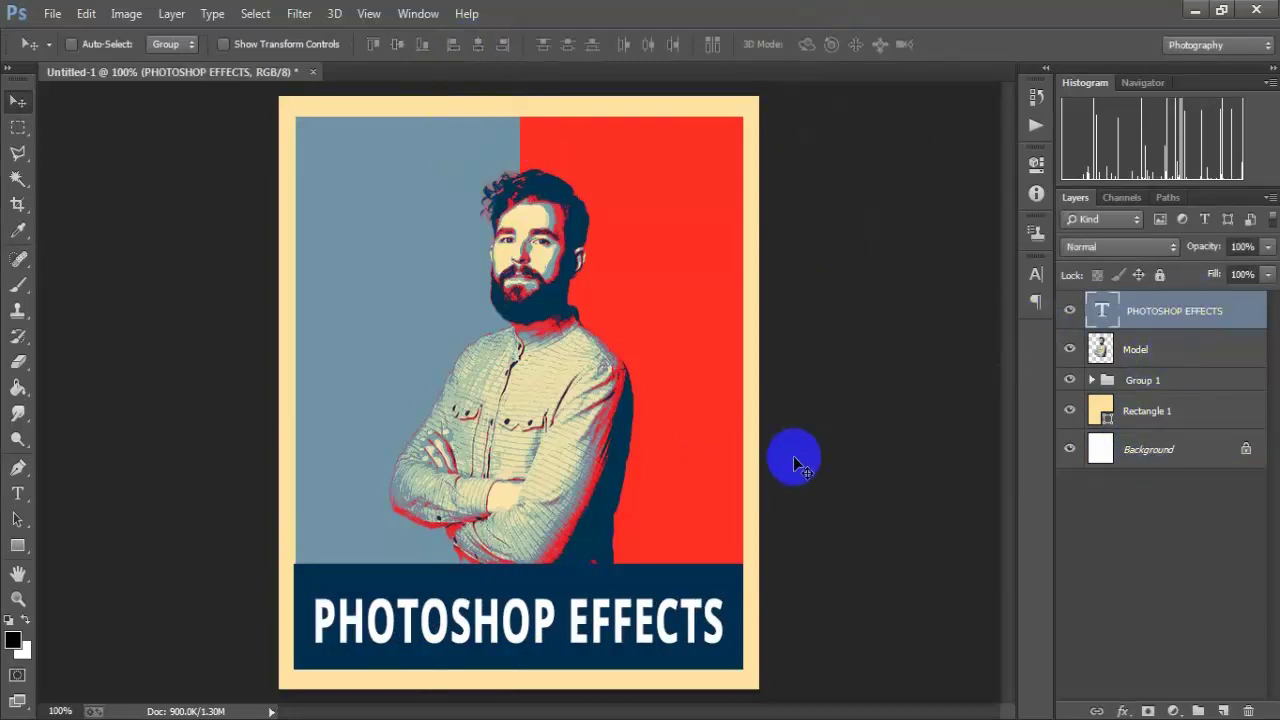
Give the PHOTOSHOP EFFECTS text layer a 2 px Stroke in Layer Style.
left_click(1070, 311)
double_click(1232, 313)
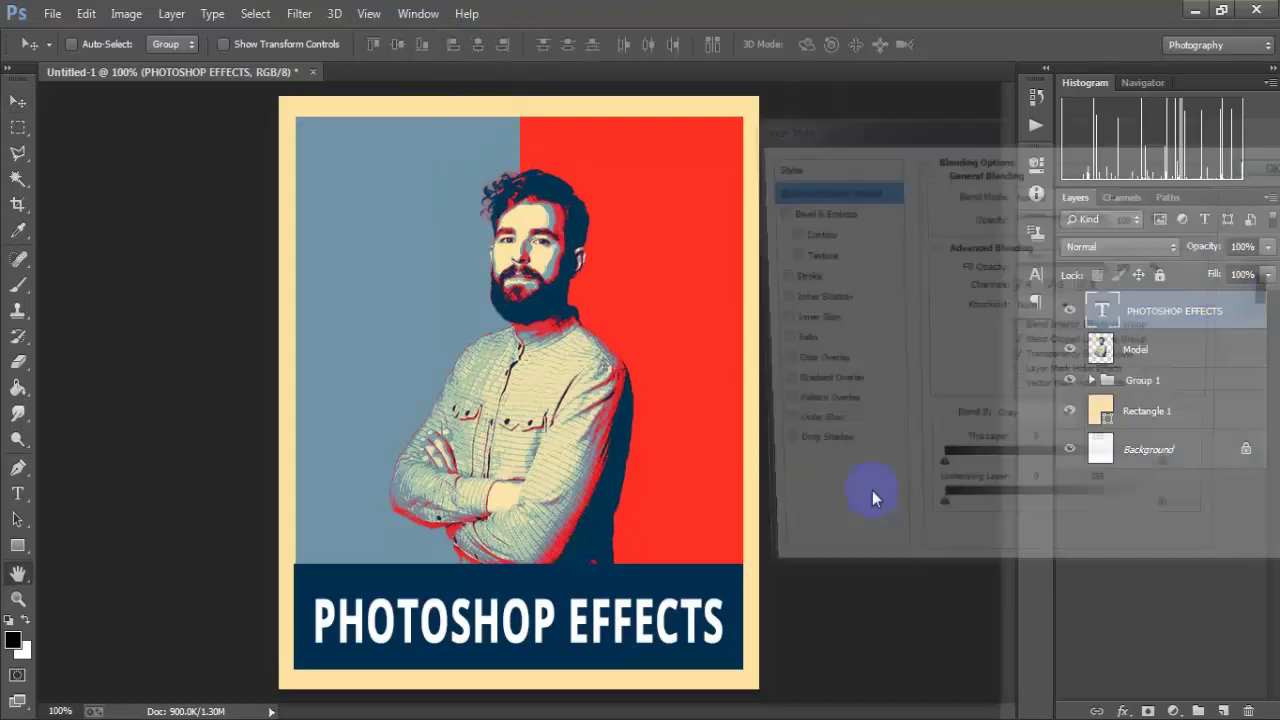
left_click_drag(876, 131, 767, 107)
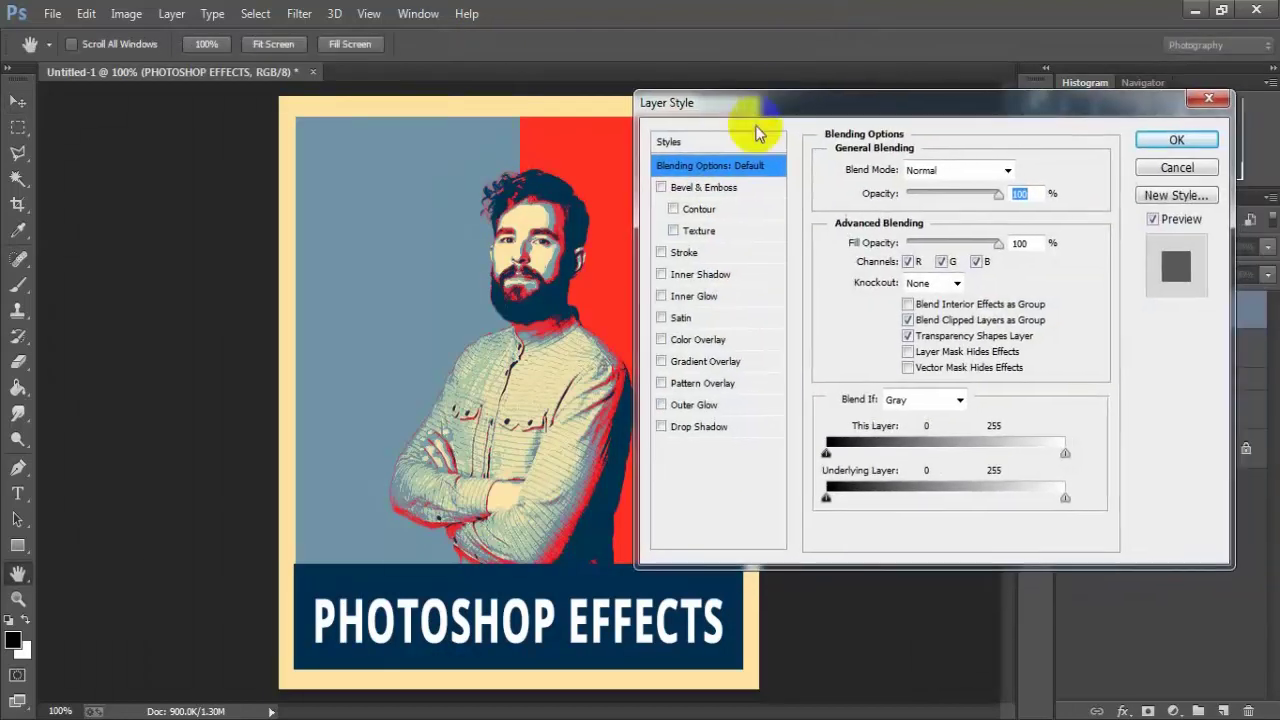
left_click(683, 253)
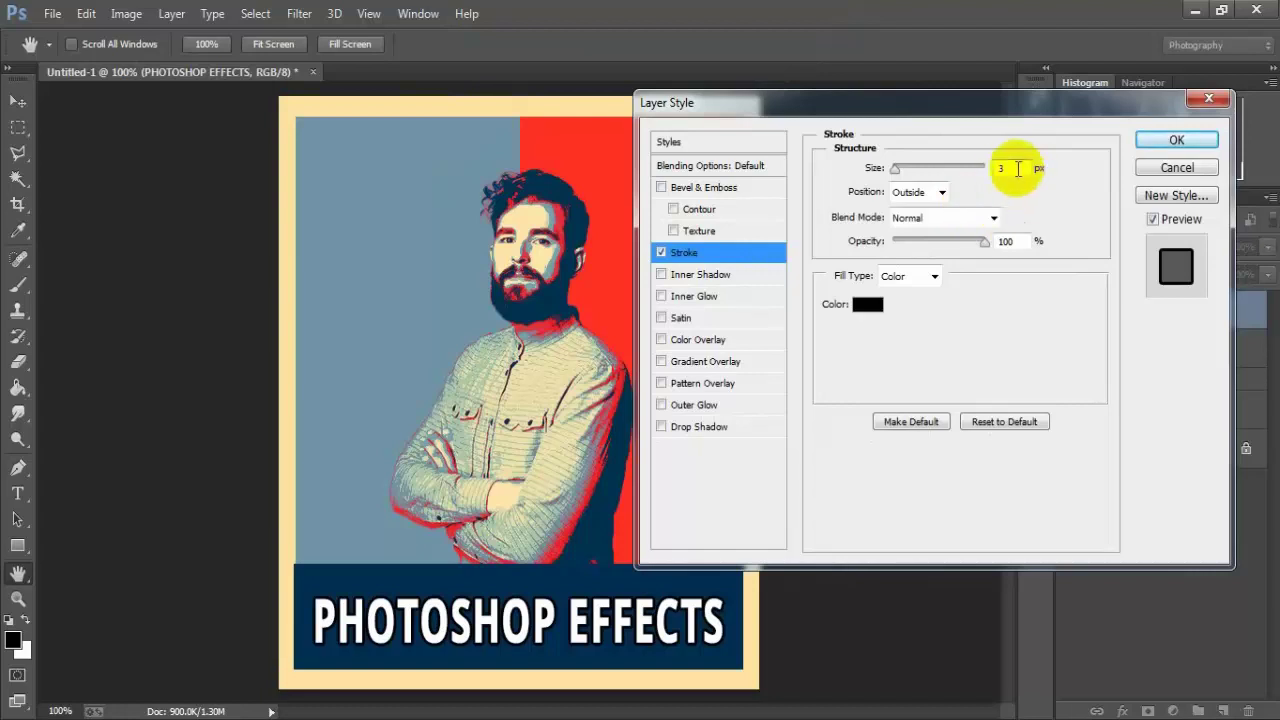
double_click(1008, 167)
type("2")
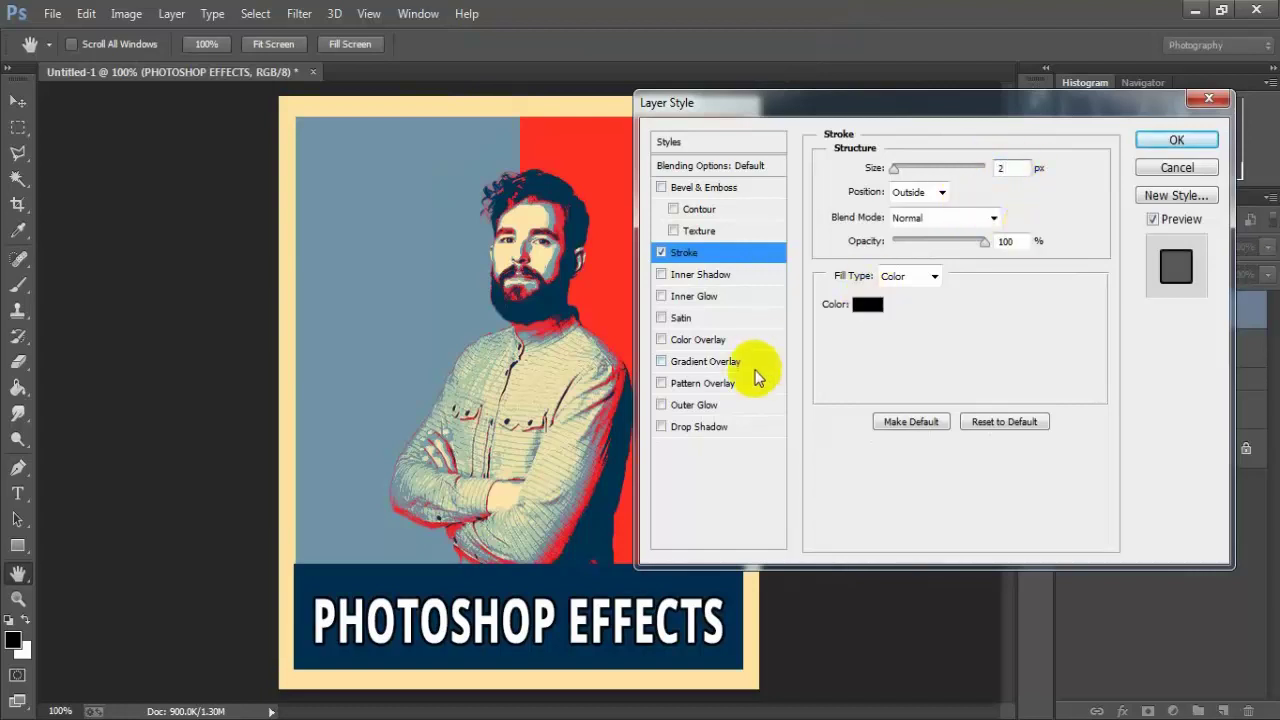
Add a Drop Shadow and a Bevel & Emboss with adjusted depth to the title.
left_click(700, 427)
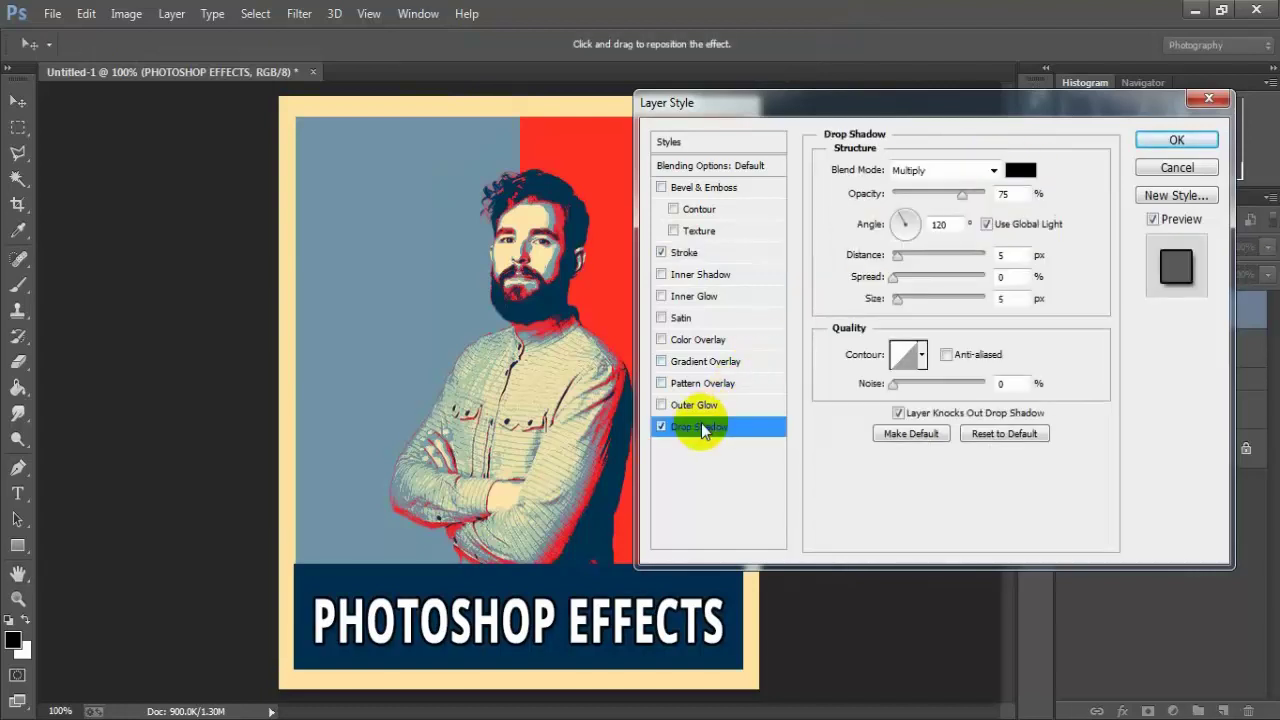
left_click(679, 189)
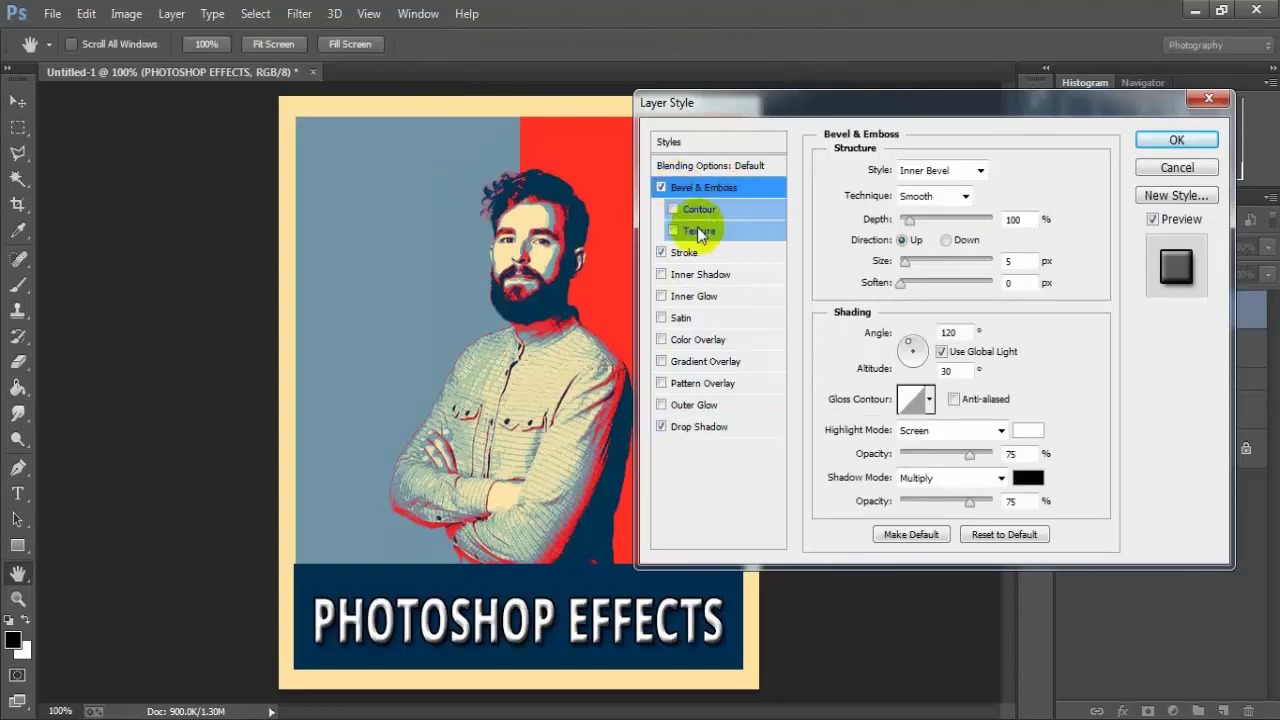
left_click(906, 220)
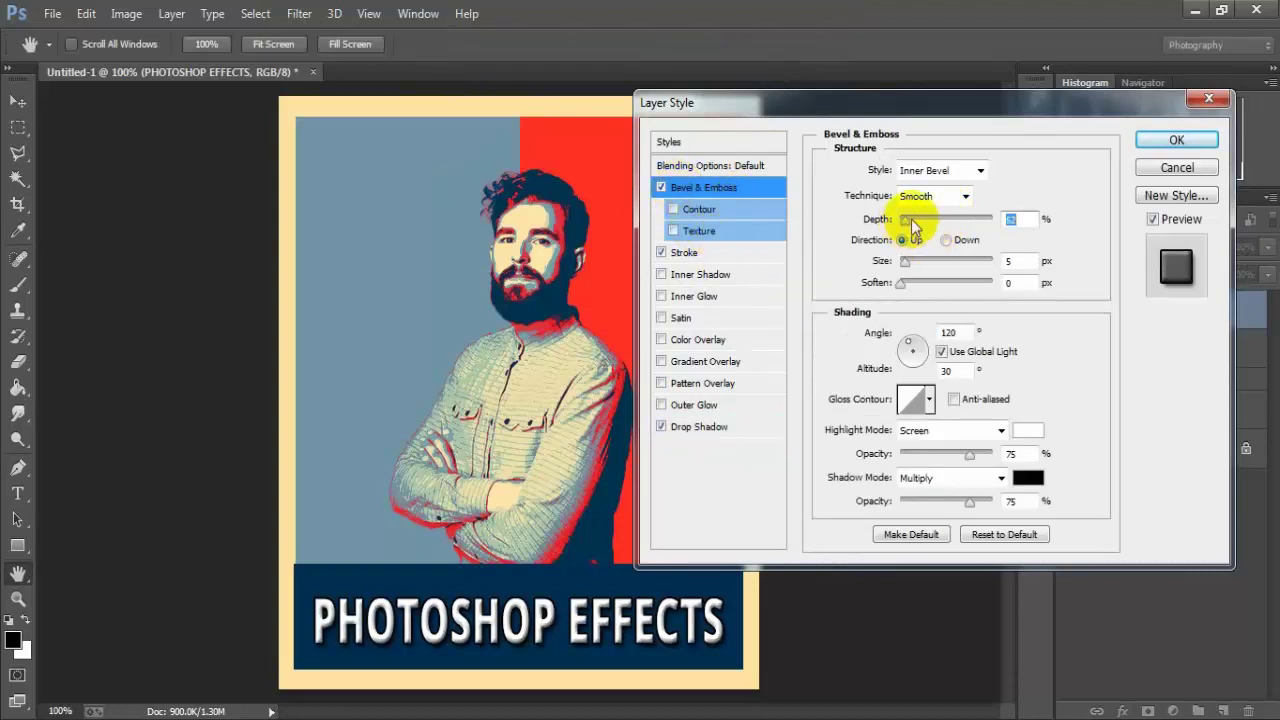
left_click(1175, 141)
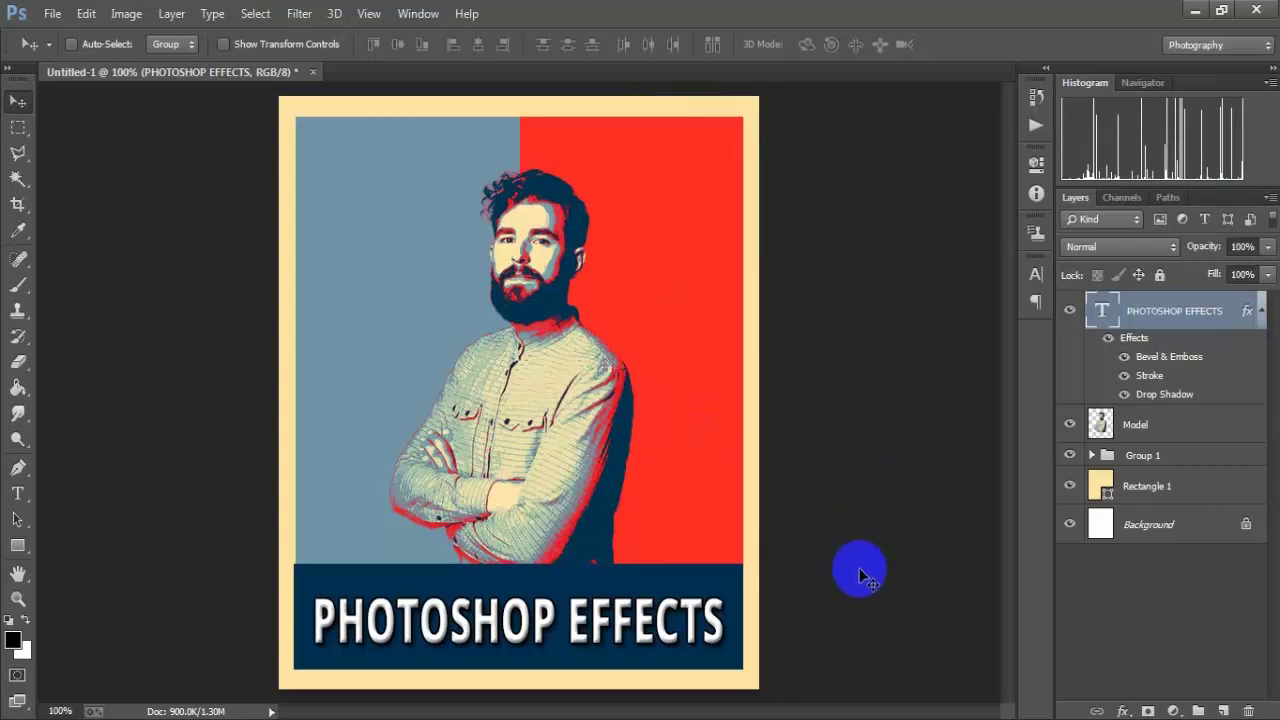
left_click(18, 598)
left_click(486, 383)
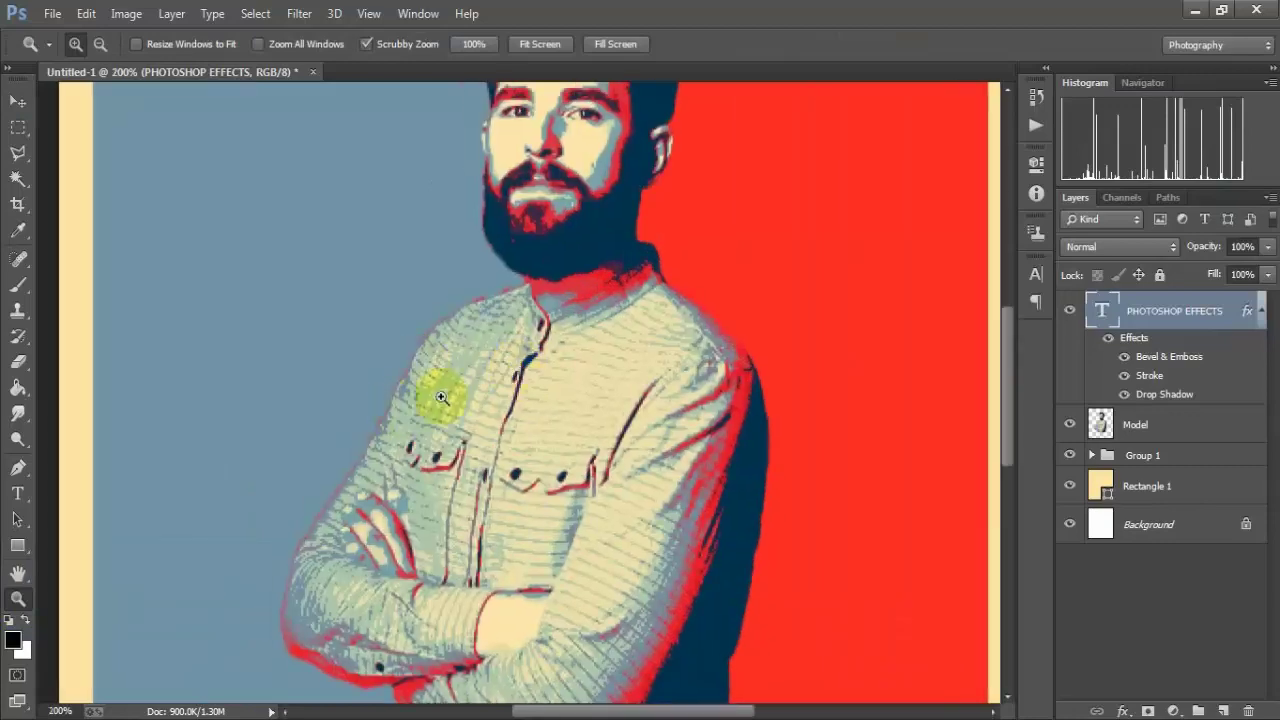
scroll(520, 375, "up", 2)
scroll(505, 370, "down", 4)
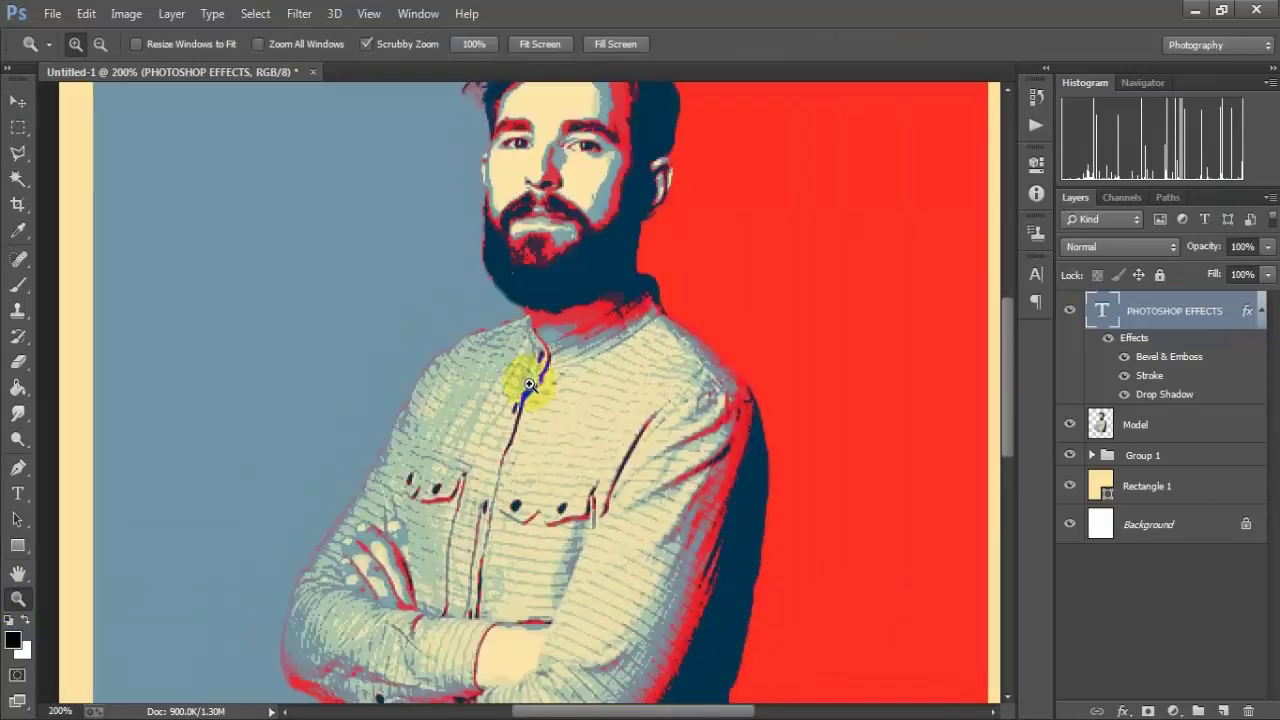
scroll(530, 402, "down", 3)
scroll(530, 402, "down", 3)
scroll(529, 409, "down", 1)
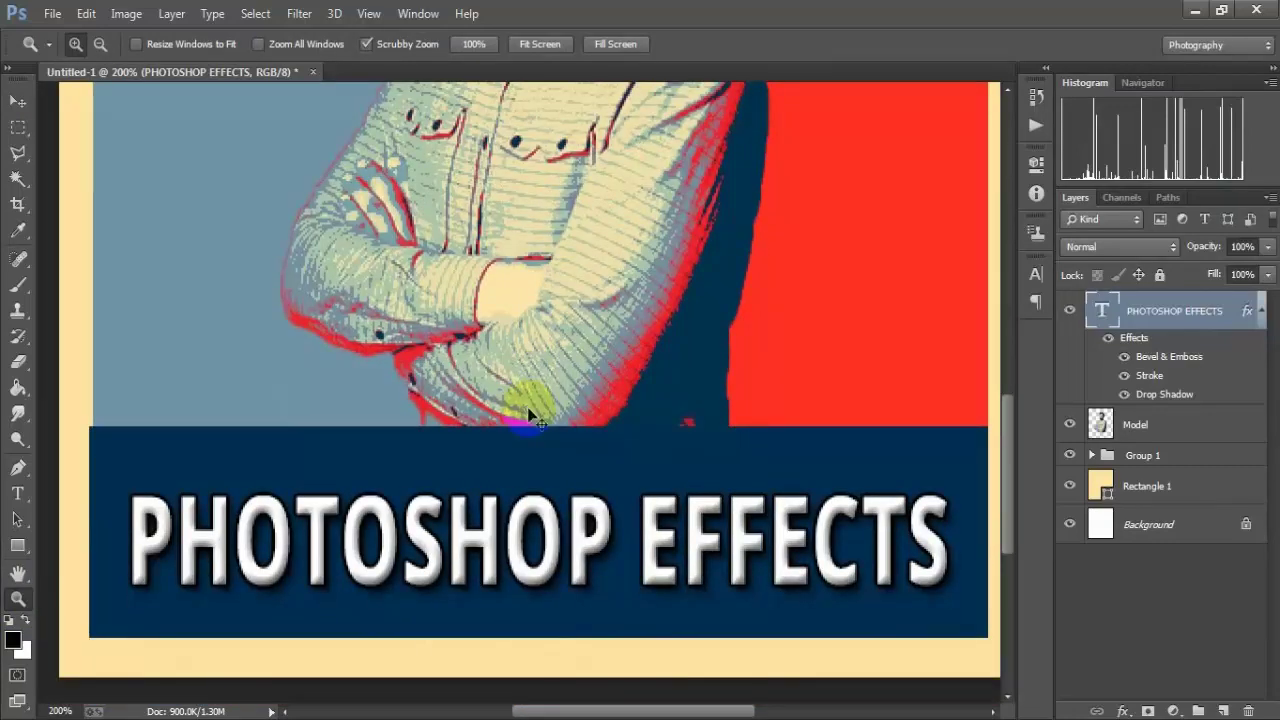
left_click(530, 415, "alt")
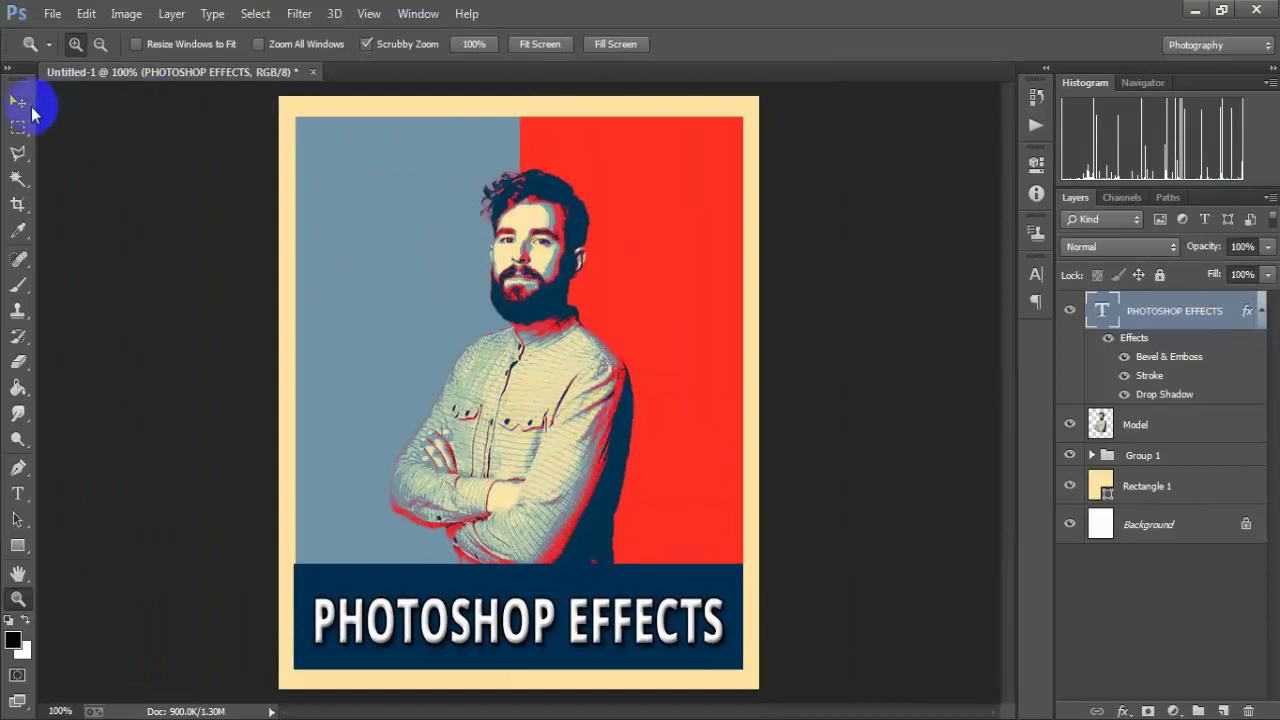
left_click(20, 102)
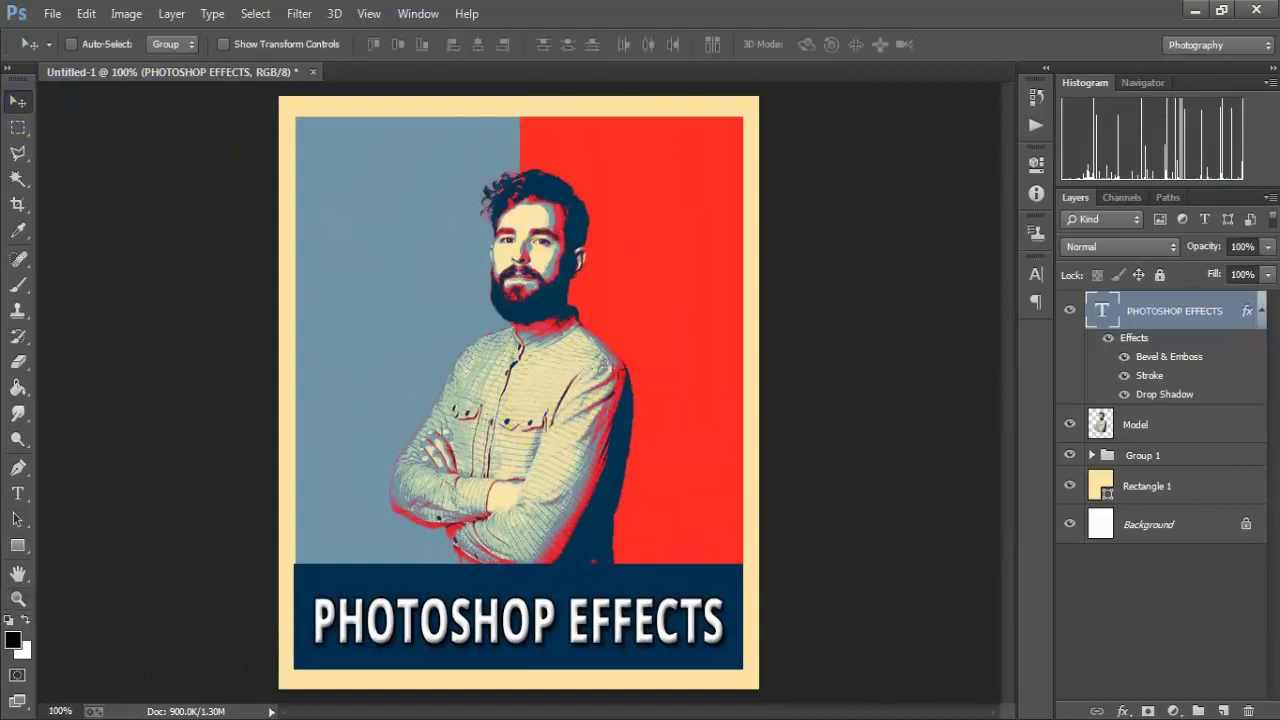